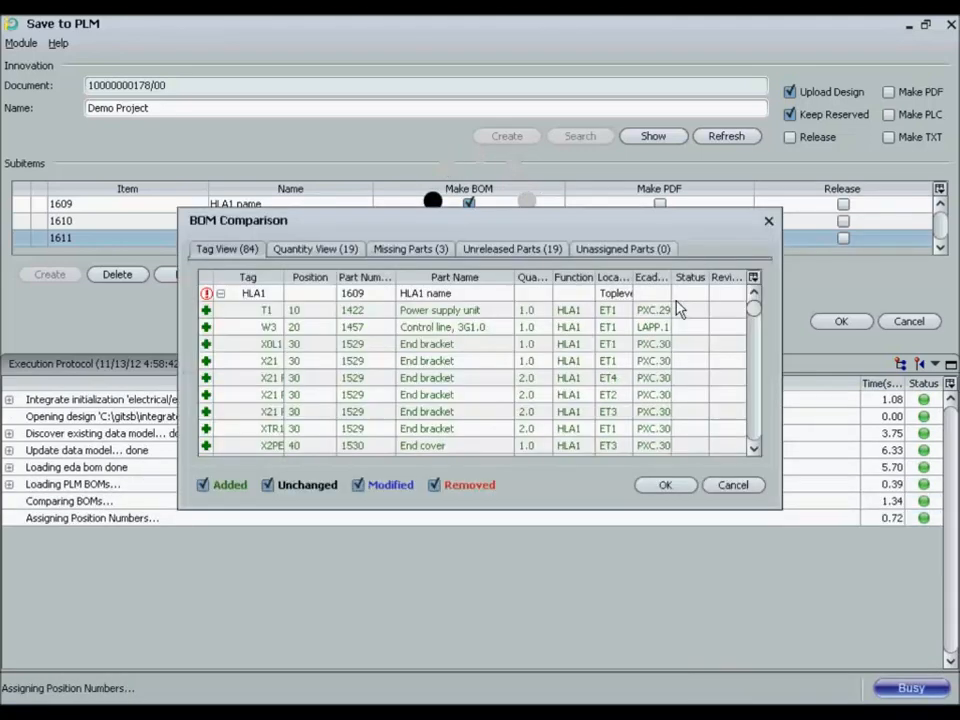
# Enlarge the BOM Comparison dialog, collapse HLA1, HLA2 and HLA3 in the tag view, and inspect the parts under HLA1
pyautogui.moveTo(548, 222); pyautogui.dragTo(482, 80)
pyautogui.moveTo(714, 366); pyautogui.dragTo(873, 623)
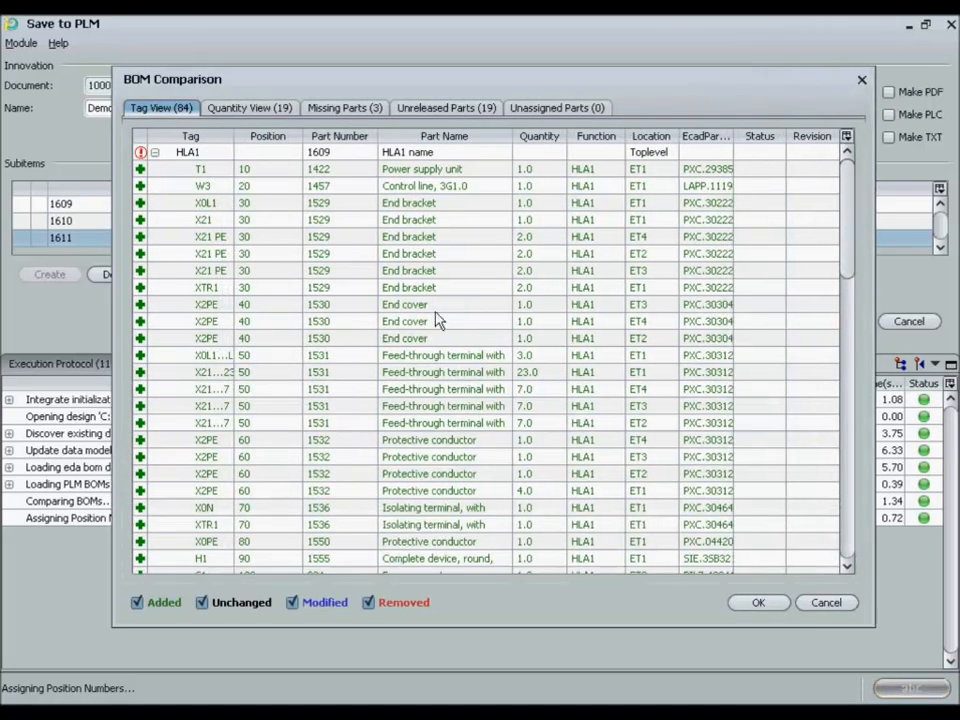
pyautogui.click(155, 153)
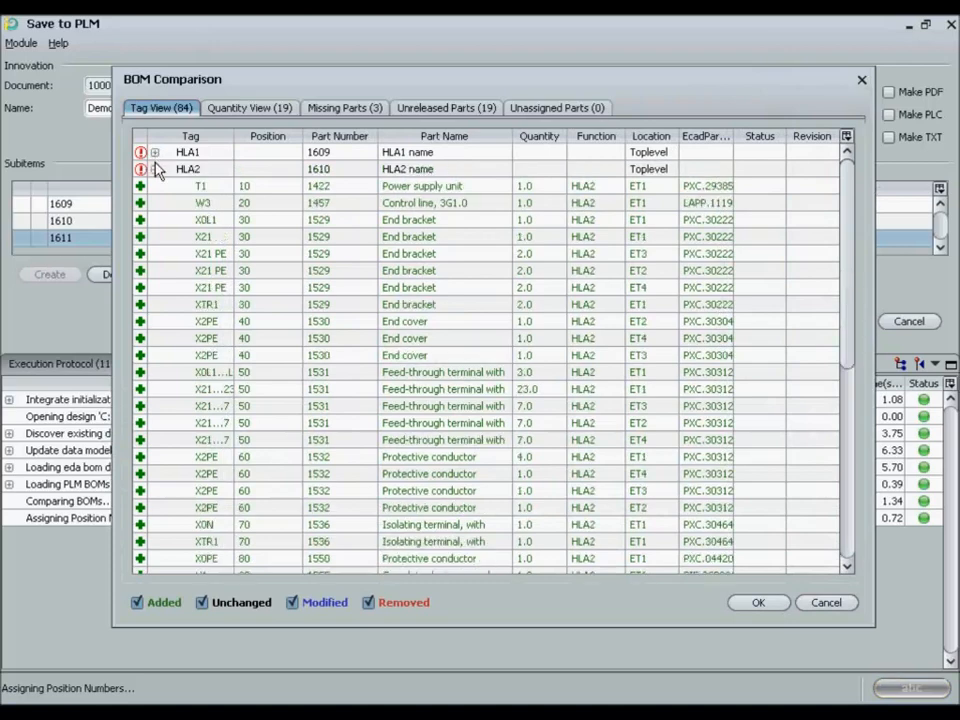
pyautogui.click(155, 169)
pyautogui.click(155, 186)
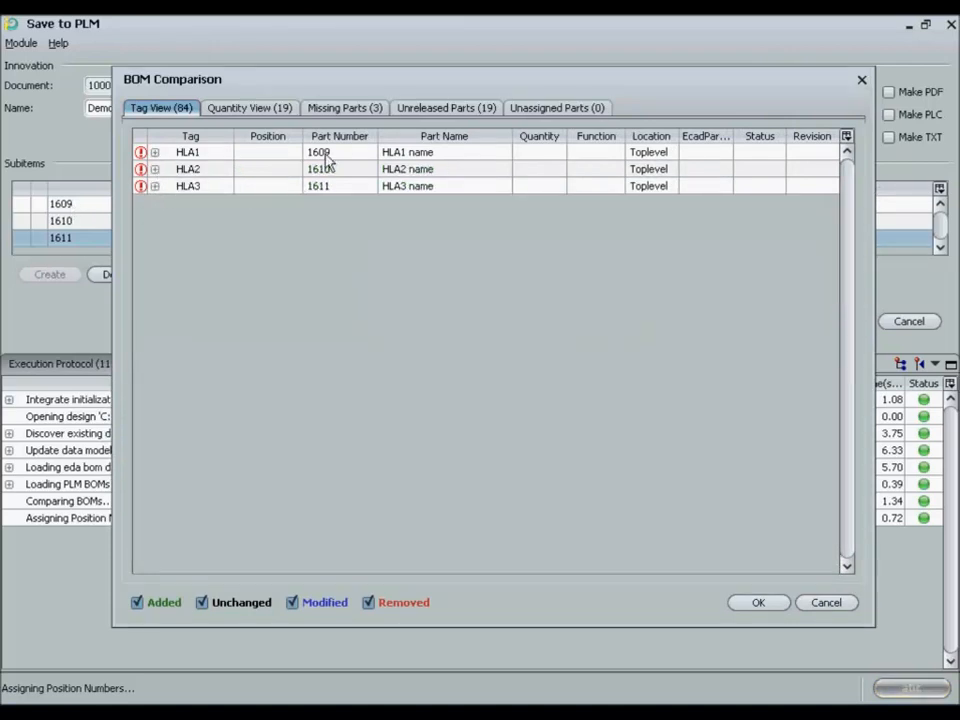
pyautogui.click(155, 153)
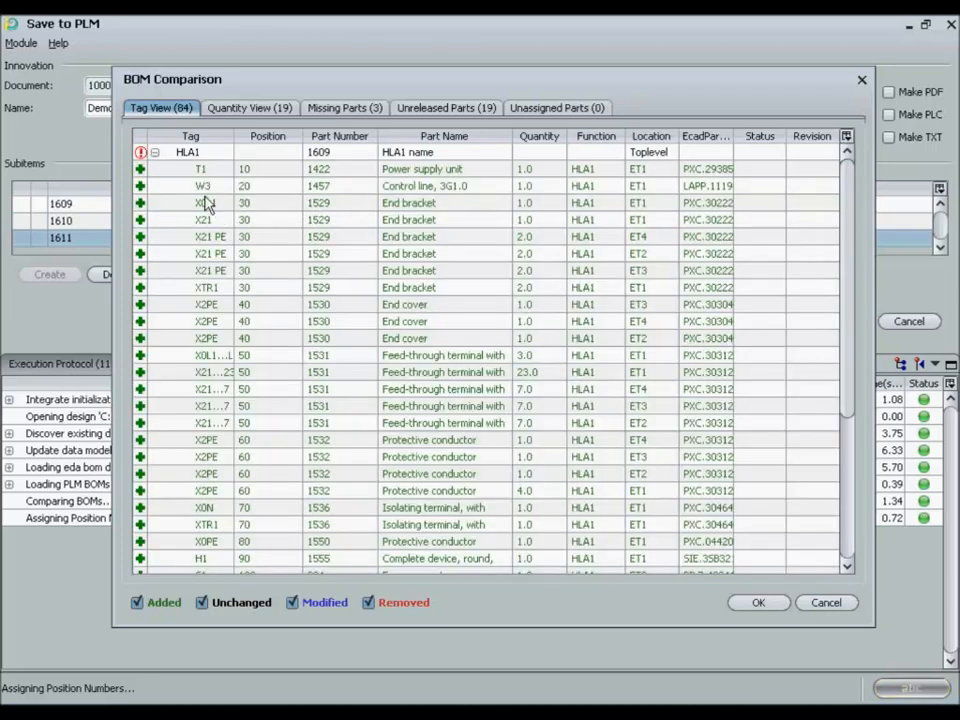
pyautogui.click(150, 172)
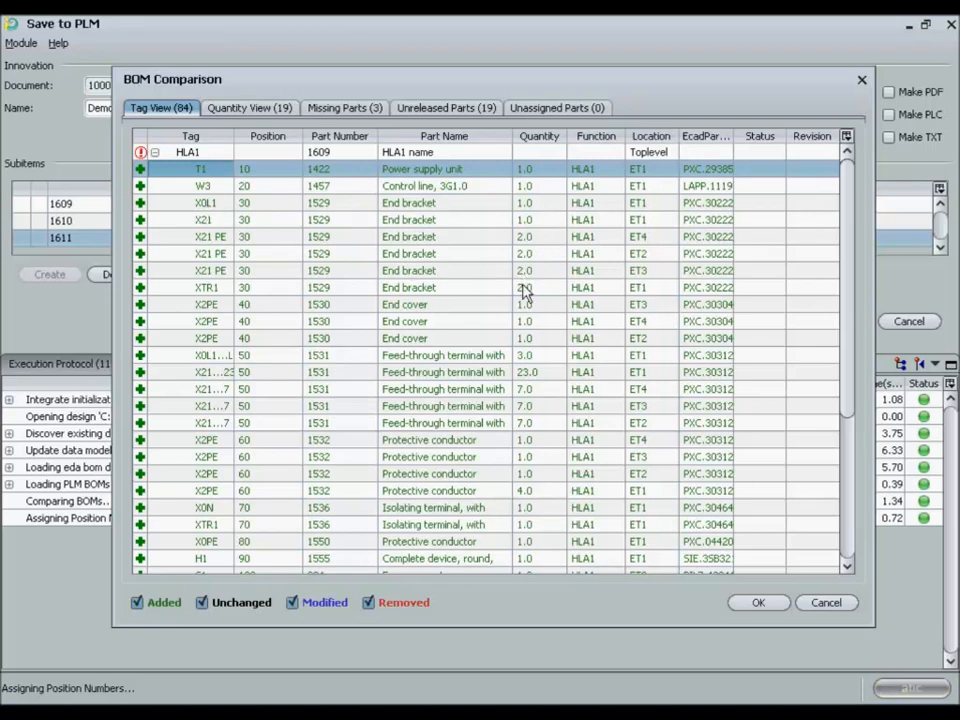
# Review the BOM comparison's quantity view, missing parts and unreleased parts
pyautogui.click(235, 108)
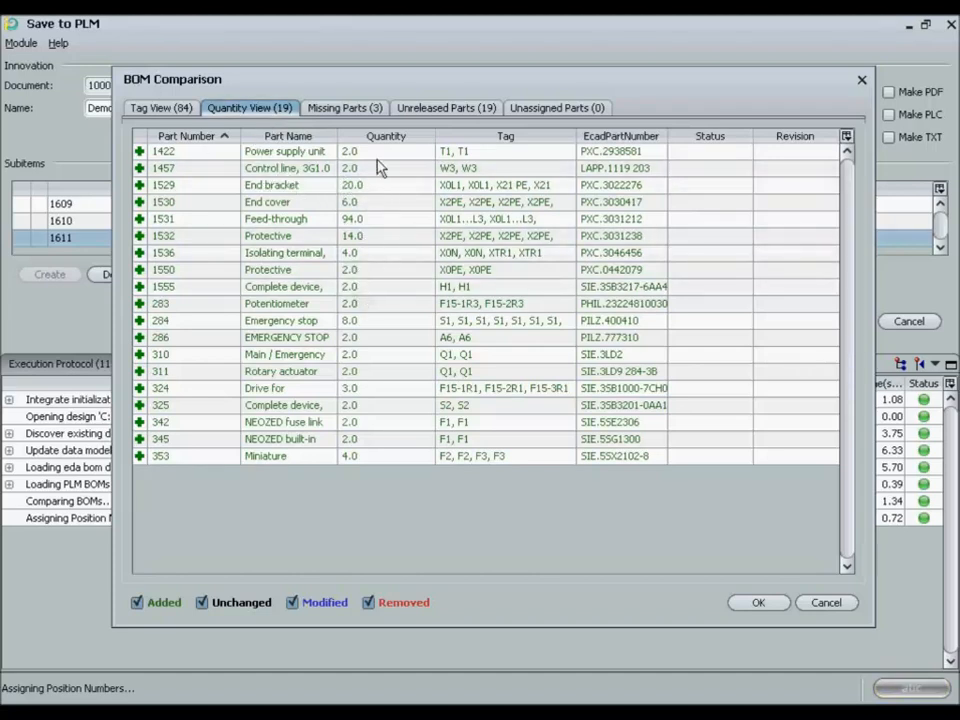
pyautogui.click(350, 108)
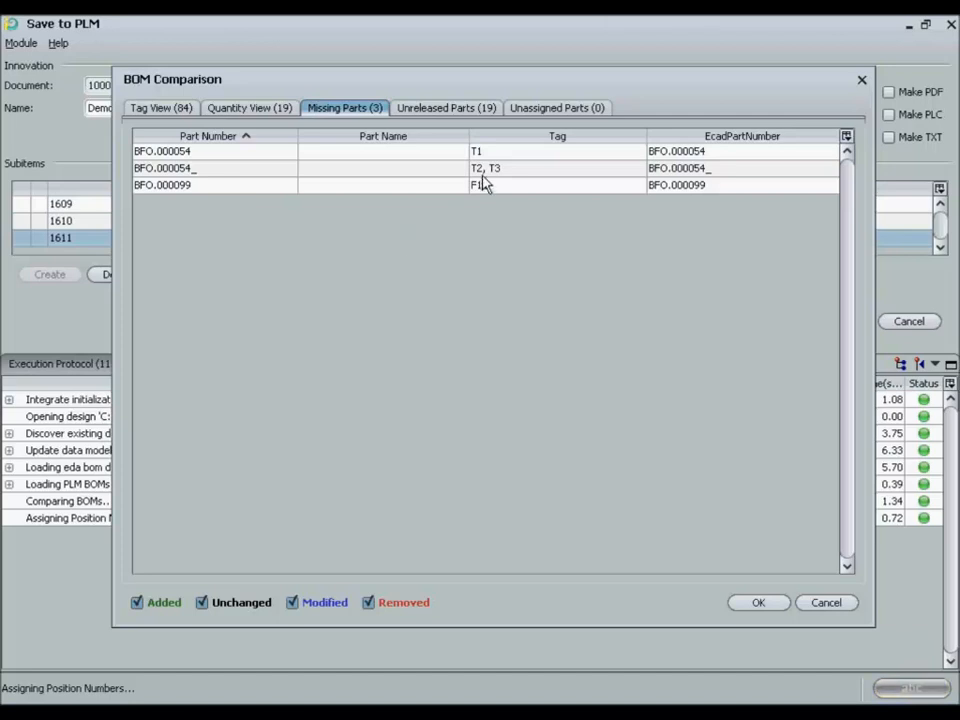
pyautogui.click(464, 112)
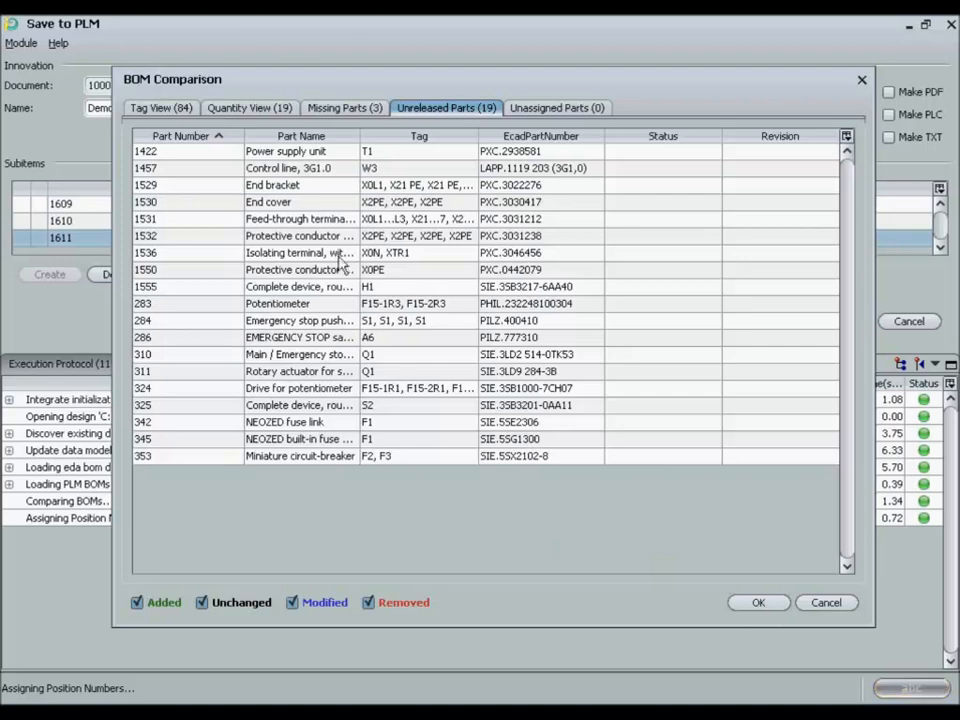
# Return to the tag view and accept the BOM comparison, continuing despite the missing parts
pyautogui.click(170, 107)
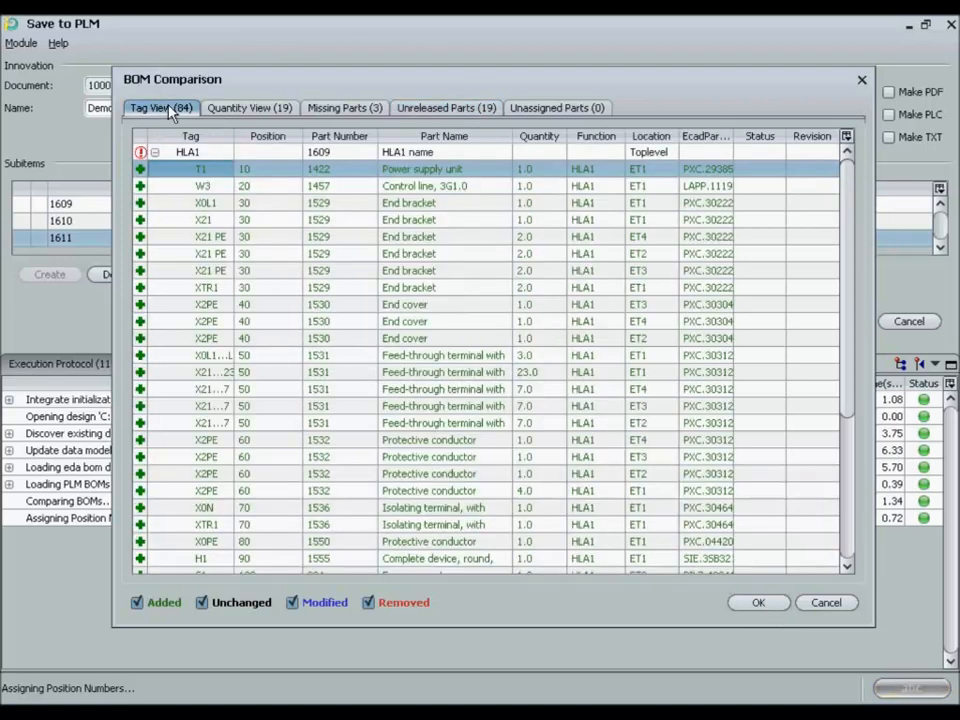
pyautogui.click(756, 602)
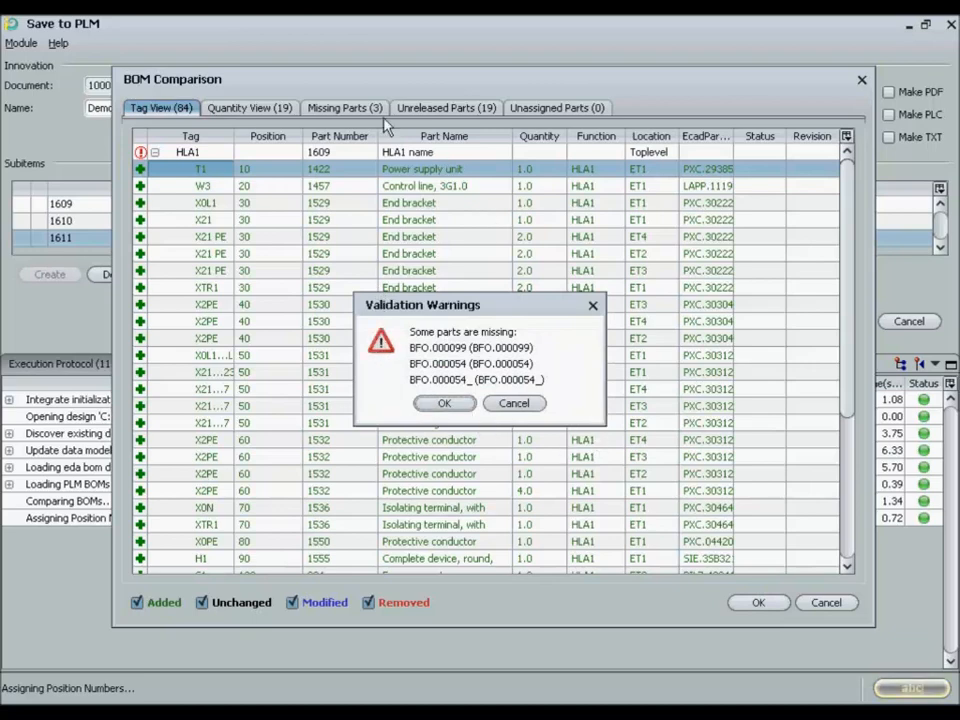
pyautogui.click(444, 403)
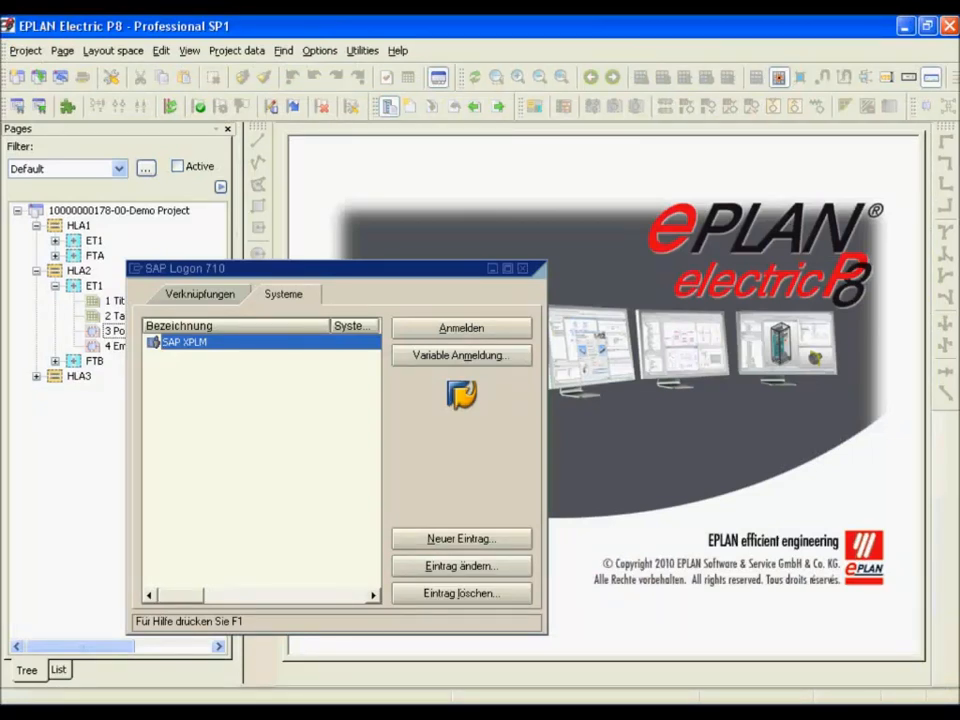
# Switch to SAP Easy Access and open transaction cs03 for displaying a material BOM
pyautogui.click(174, 714)
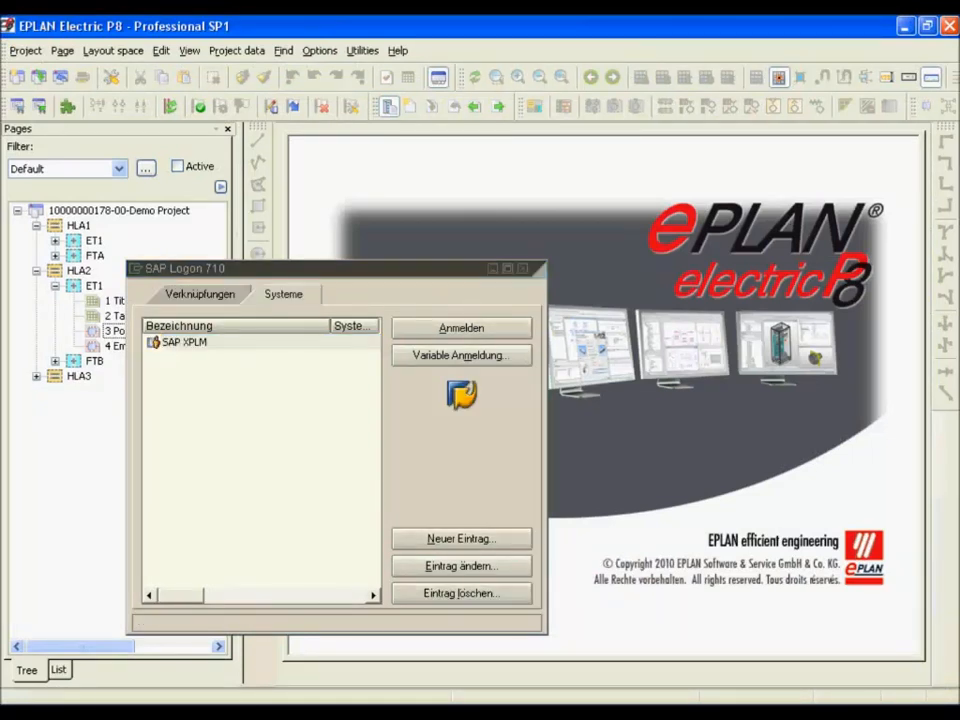
pyautogui.click(174, 696)
pyautogui.click(174, 714)
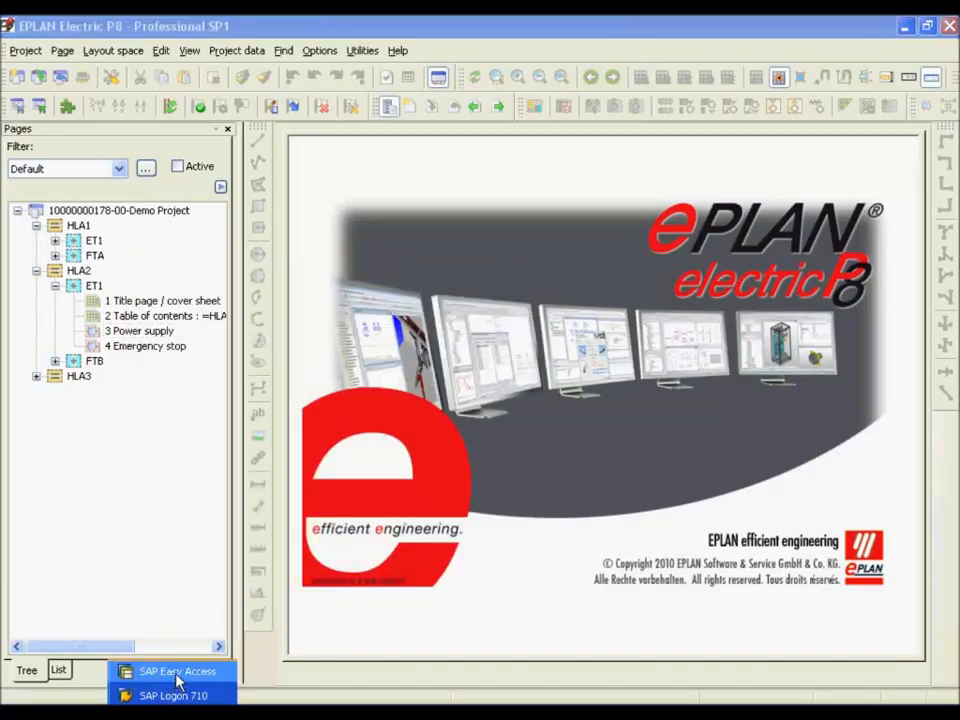
pyautogui.click(160, 672)
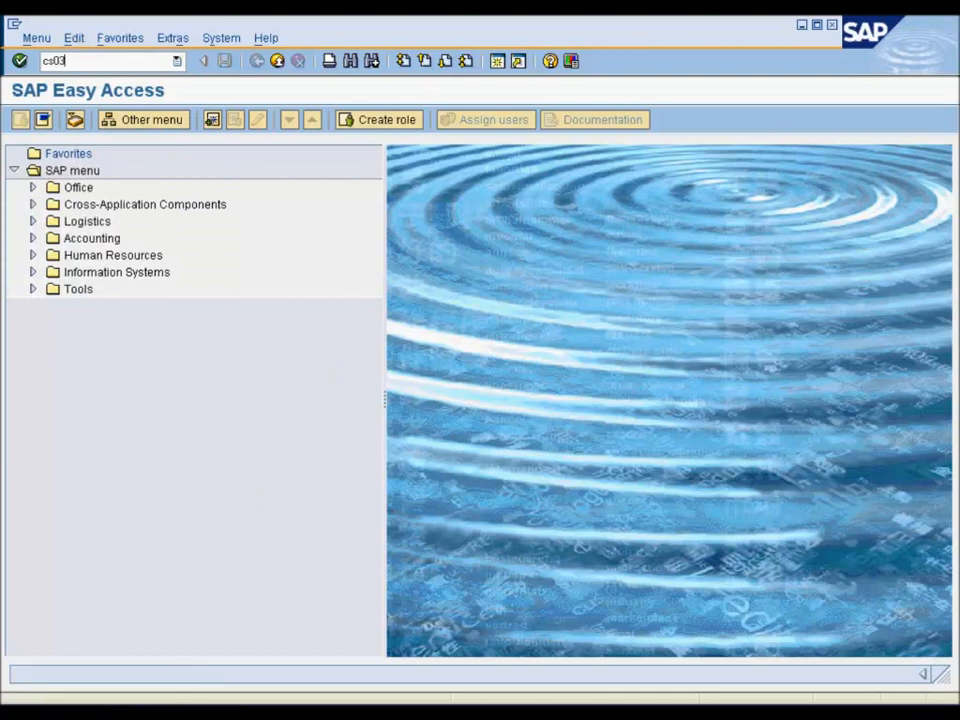
pyautogui.press('Return')
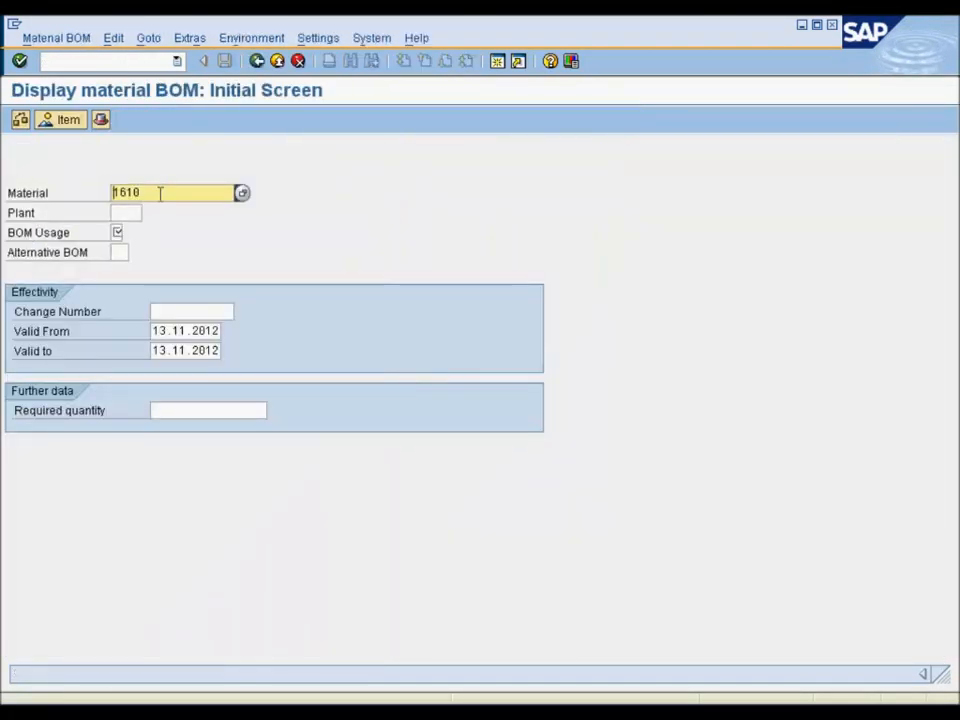
# Display the BOM of material 1609 with BOM usage 2
pyautogui.press('BackSpace')
pyautogui.press('BackSpace')
pyautogui.write('89')
pyautogui.click(116, 232)
pyautogui.write('2')
pyautogui.press('Return')
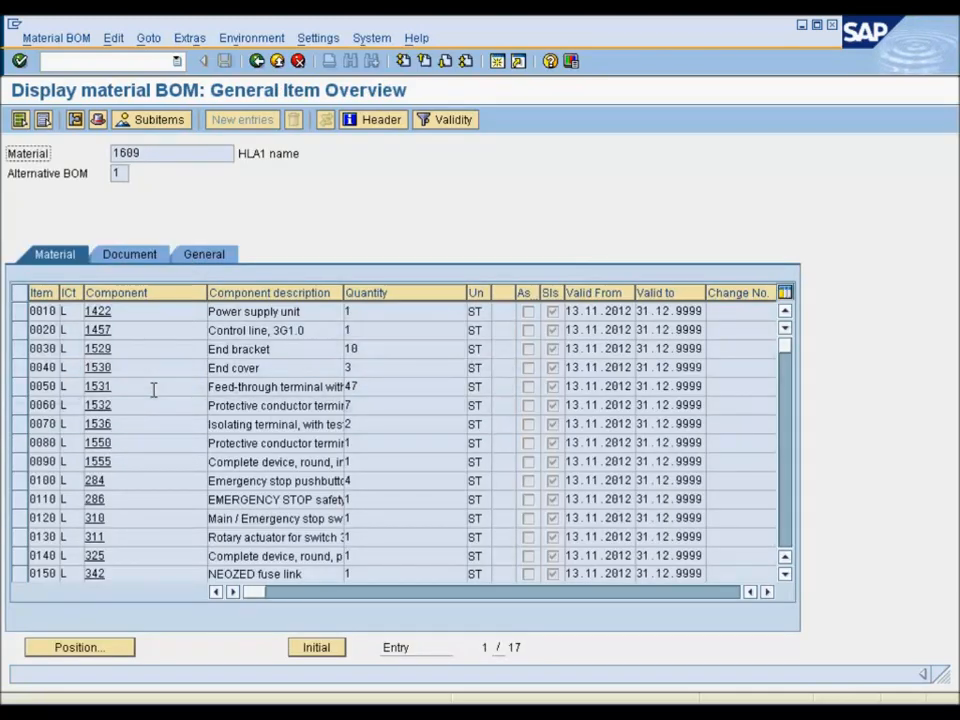
# Look through the components of material 1609 and inspect the sub-items of item 0170, the miniature circuit-breaker
pyautogui.scroll(-2, 154, 396)
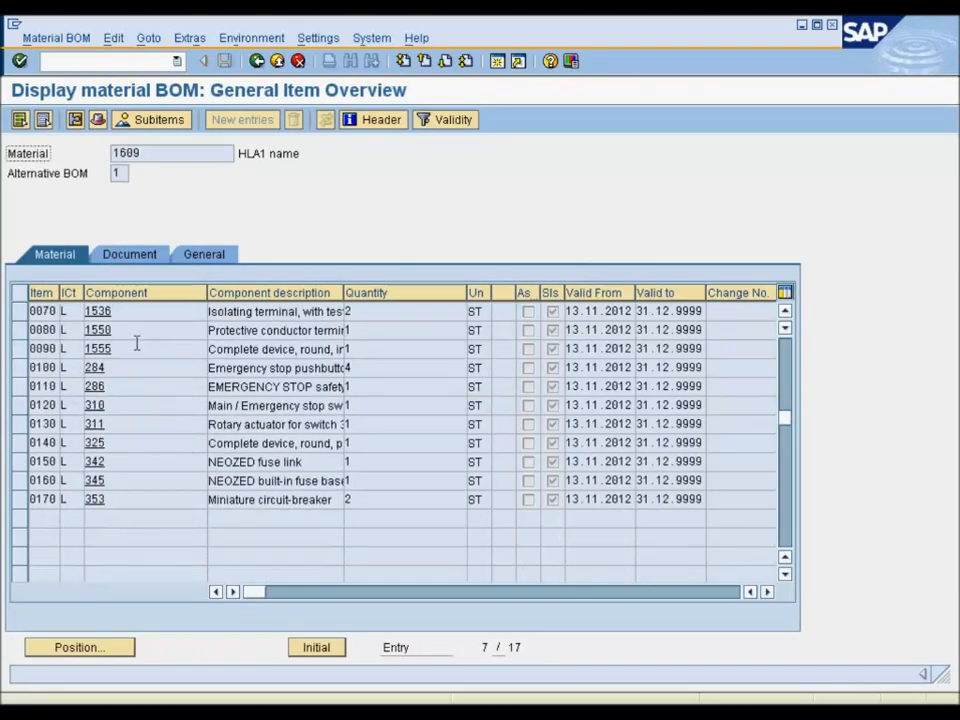
pyautogui.scroll(2, 160, 400)
pyautogui.scroll(-2, 114, 371)
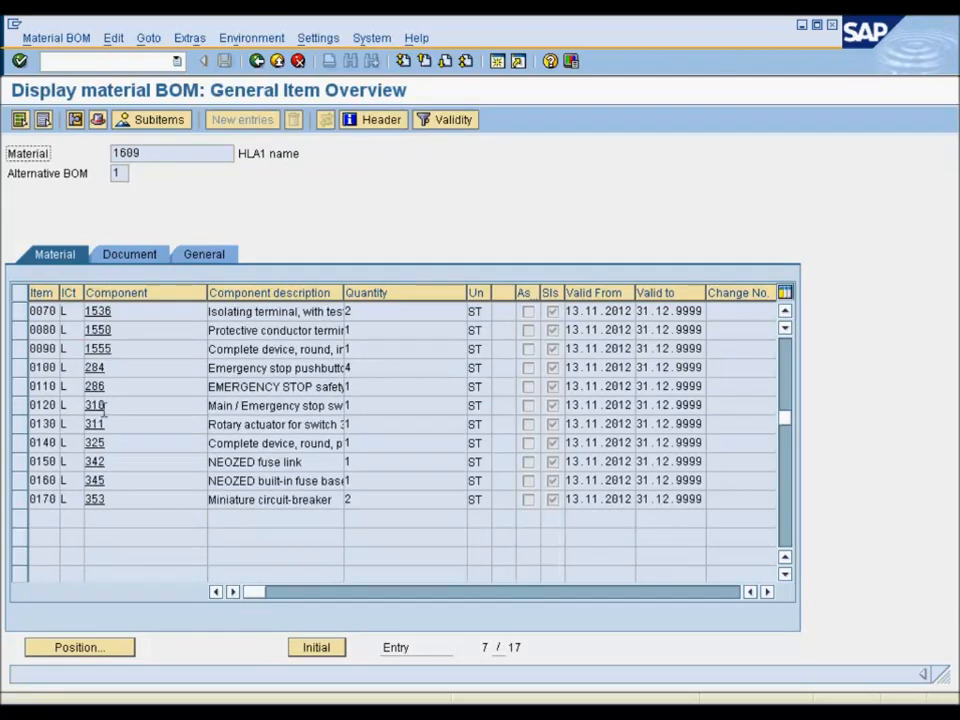
pyautogui.click(19, 499)
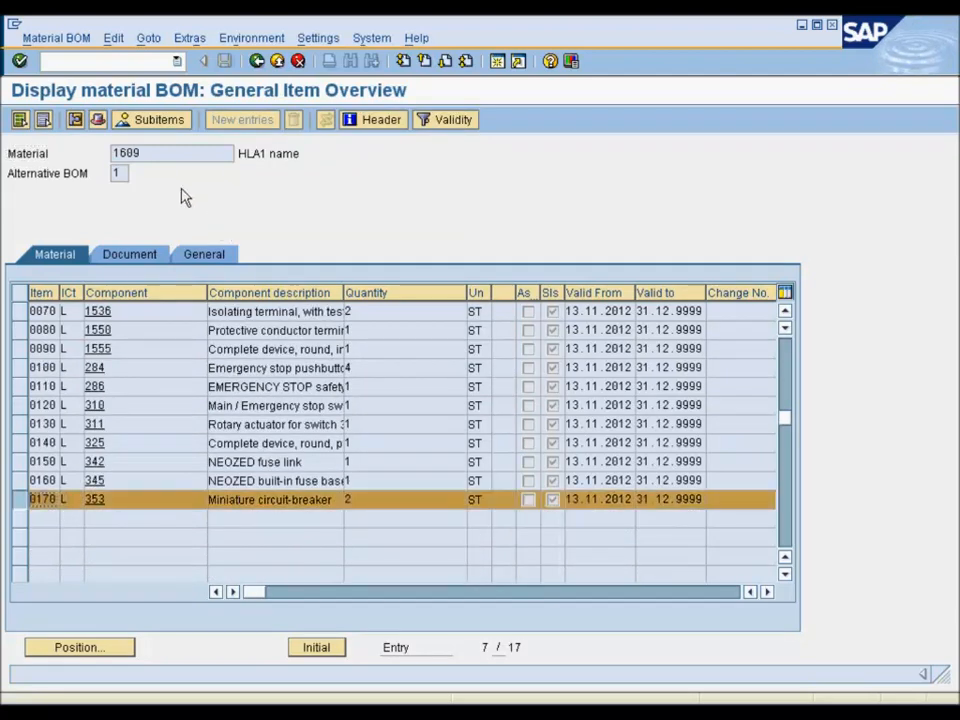
pyautogui.click(148, 121)
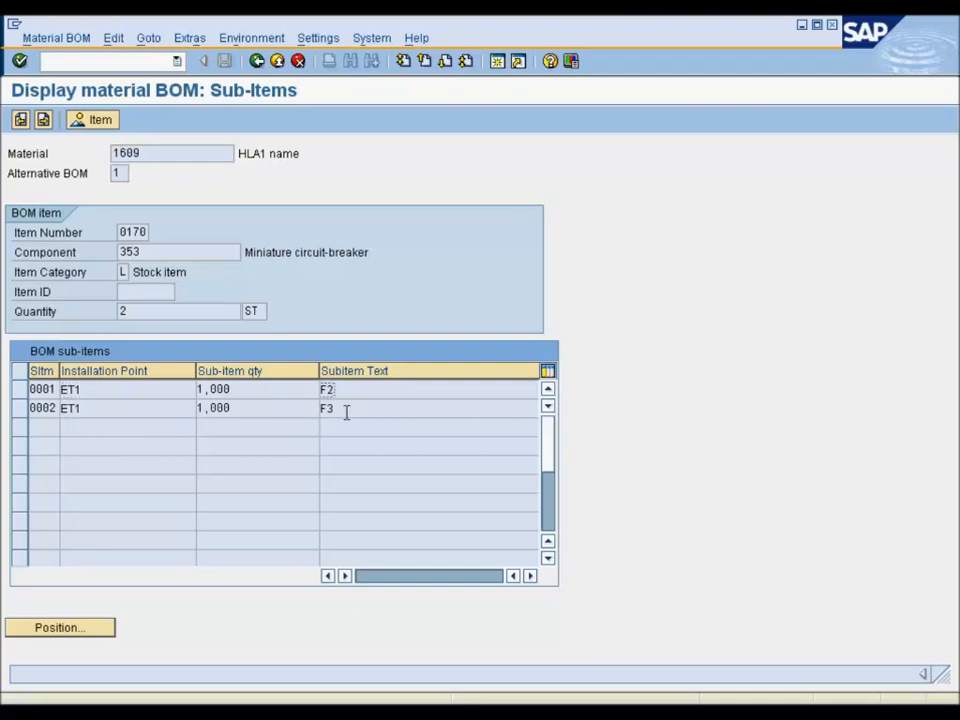
pyautogui.click(92, 120)
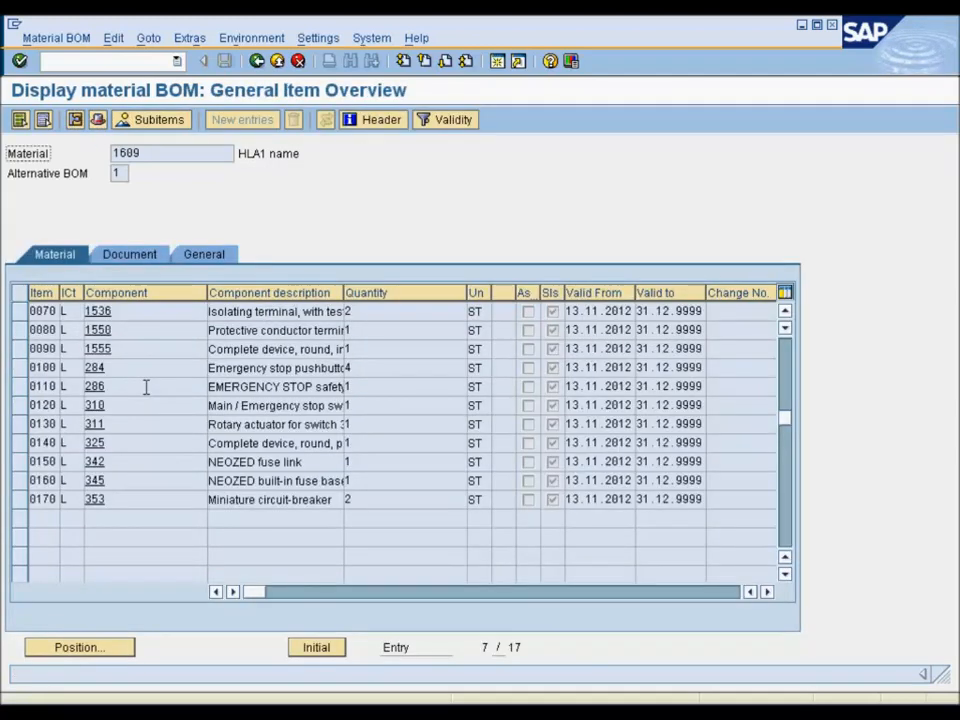
# Return to the material selection and display the BOM of material 1610
pyautogui.click(257, 61)
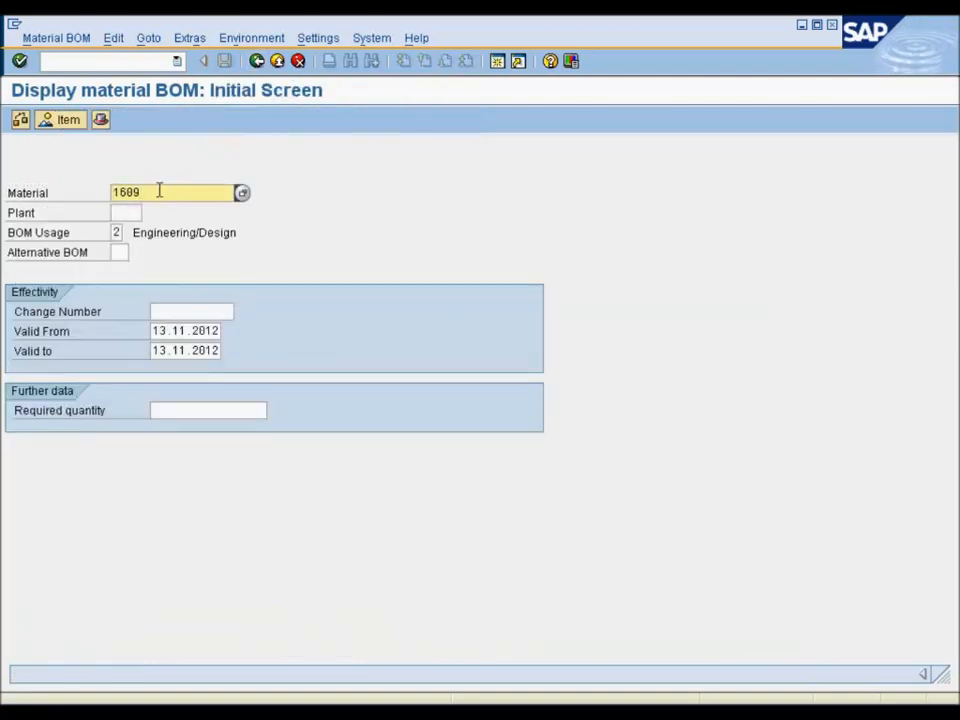
pyautogui.press('BackSpace')
pyautogui.press('BackSpace')
pyautogui.write('10')
pyautogui.press('Return')
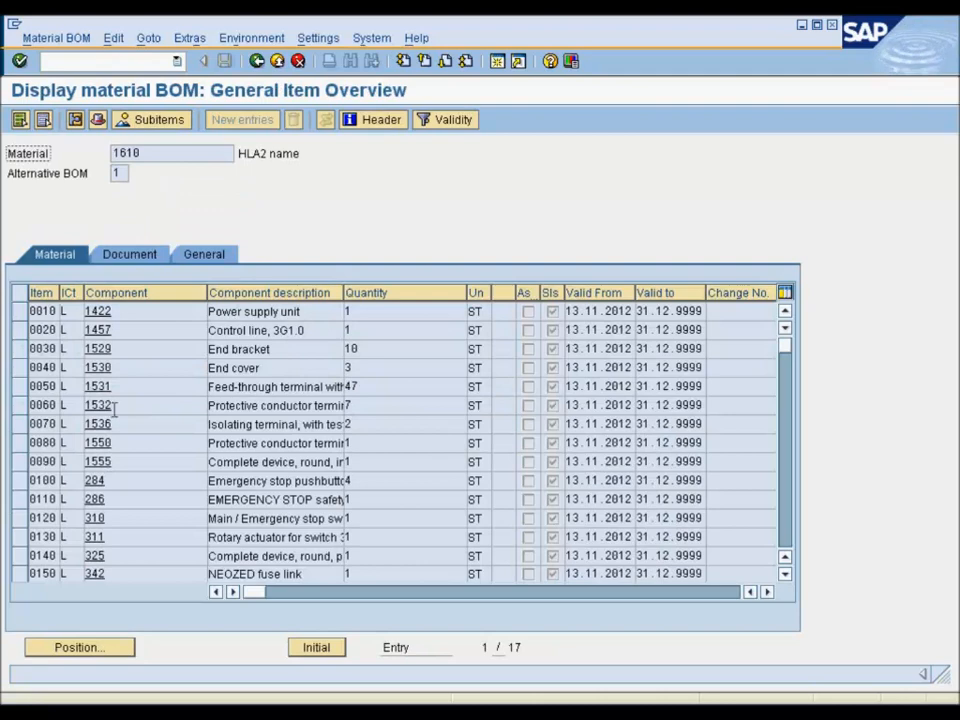
# Look through the components in the BOM of material 1610, then leave the BOM display
pyautogui.scroll(-3, 146, 500)
pyautogui.scroll(3, 146, 498)
pyautogui.click(257, 61)
pyautogui.click(257, 61)
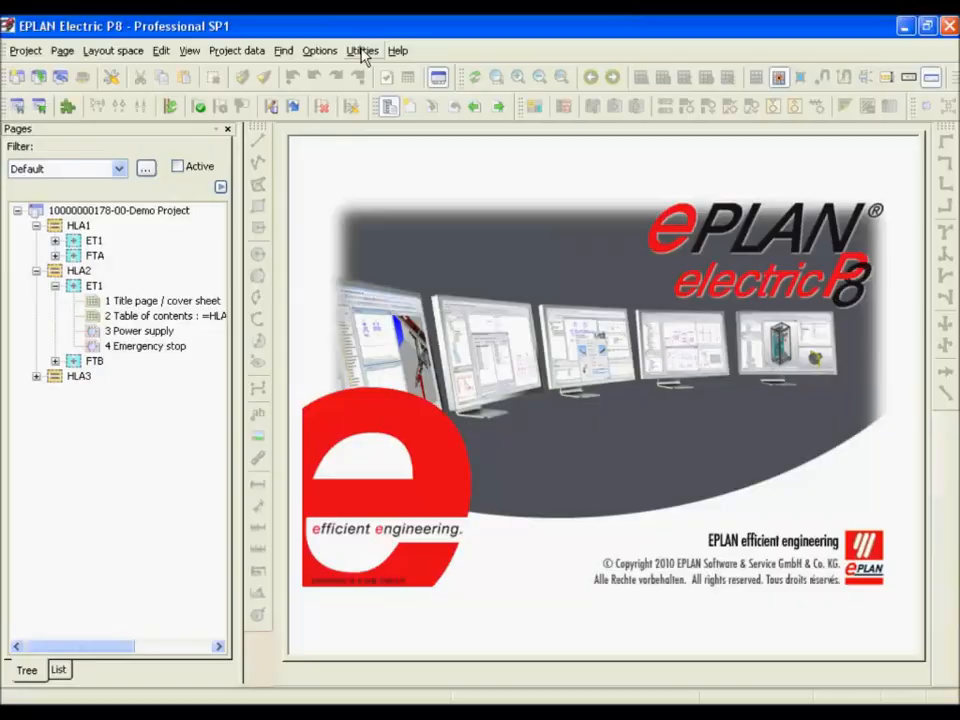
# In EPLAN, open parts management and duplicate the part SIM_005 in the Motors group
pyautogui.click(362, 51)
pyautogui.moveTo(591, 252)
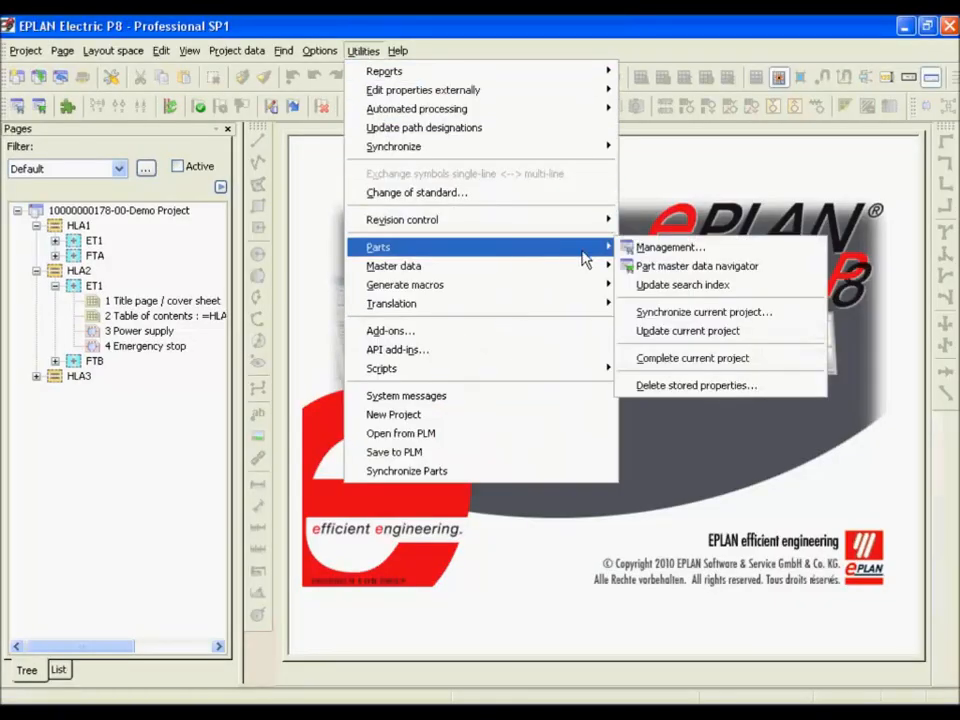
pyautogui.click(684, 257)
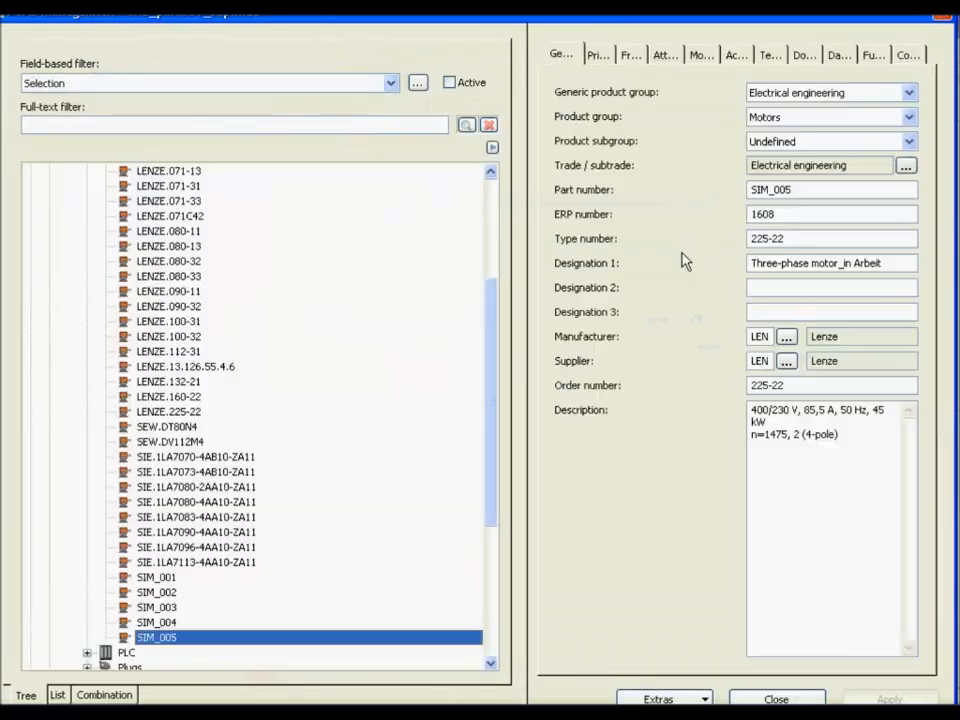
pyautogui.moveTo(490, 388); pyautogui.dragTo(476, 231)
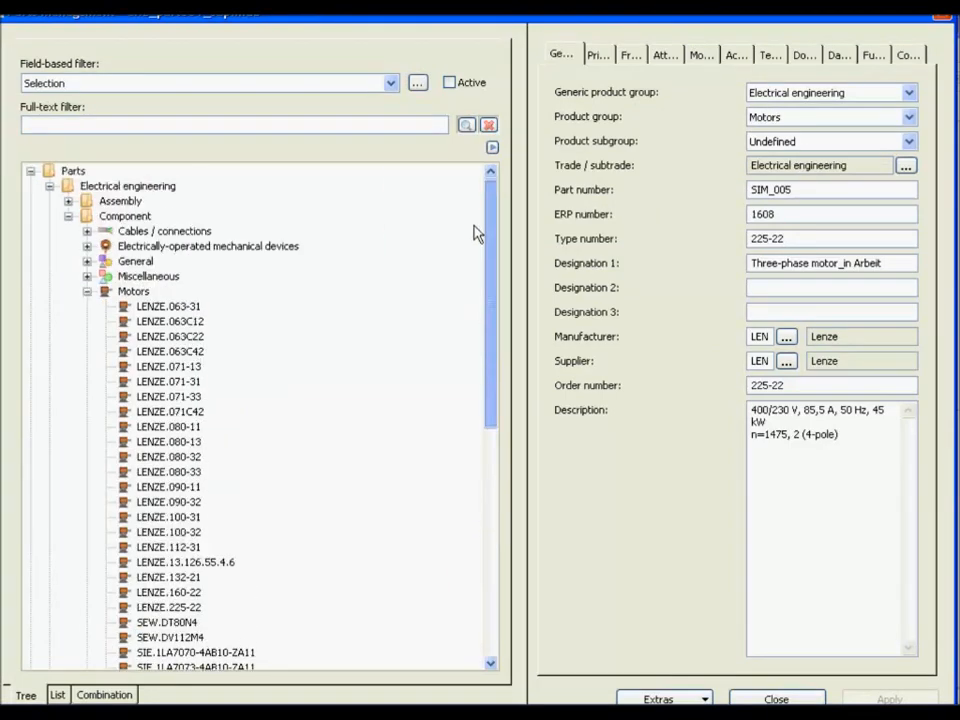
pyautogui.click(133, 291)
pyautogui.moveTo(493, 335); pyautogui.dragTo(414, 514)
pyautogui.click(173, 427)
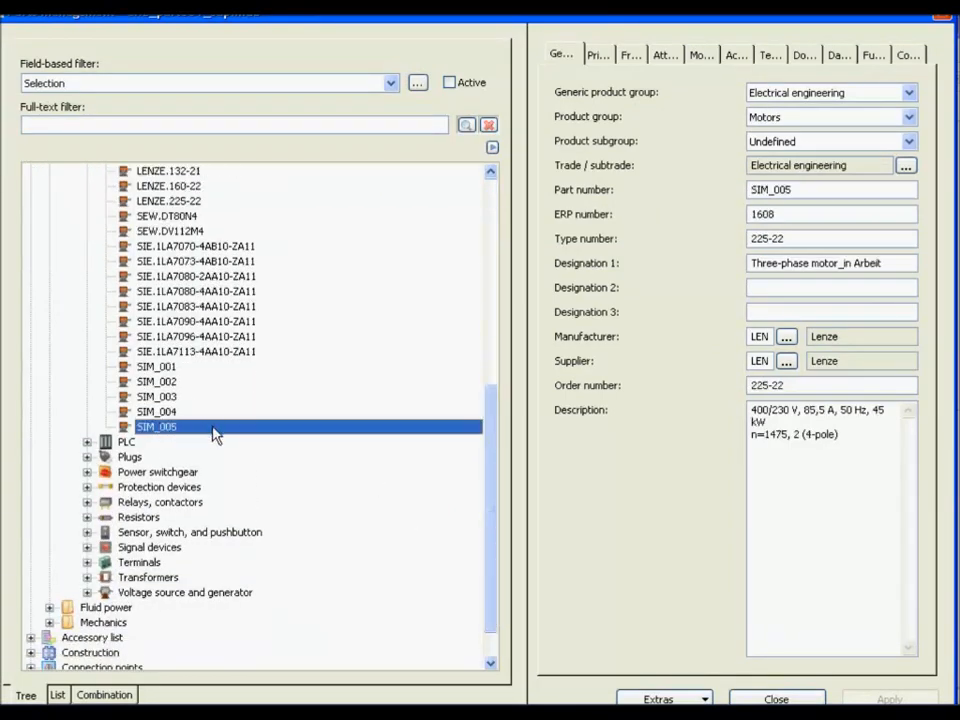
pyautogui.hotkey('ctrl', 'v')
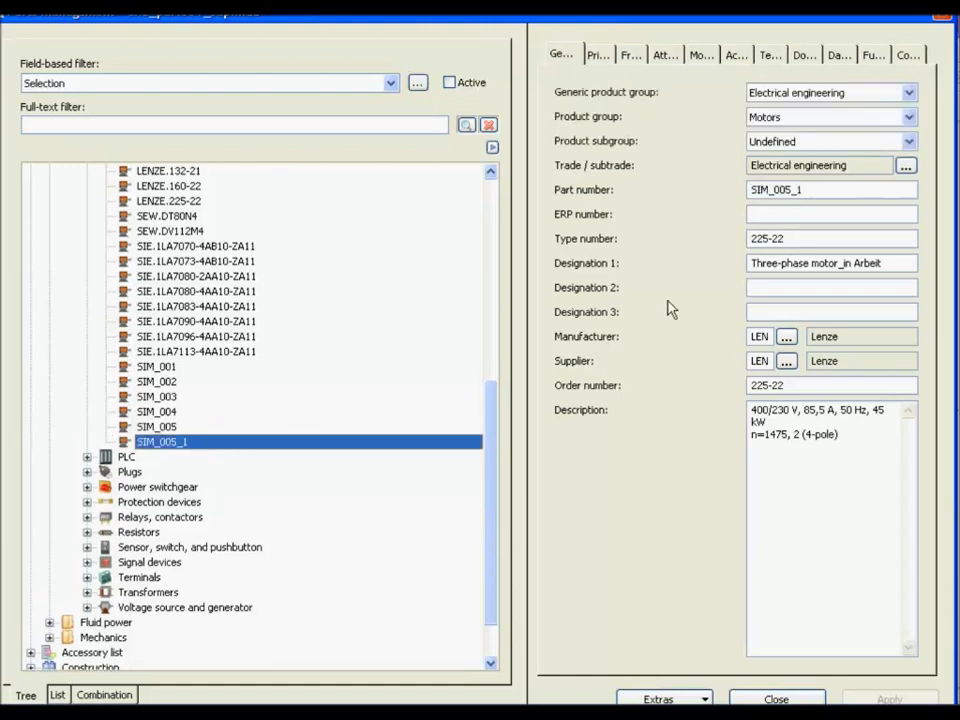
# Set the copied motor's part number to SIM_0056 and its Designation 1 to "Three-phase motor"
pyautogui.click(826, 194)
pyautogui.press('BackSpace')
pyautogui.press('BackSpace')
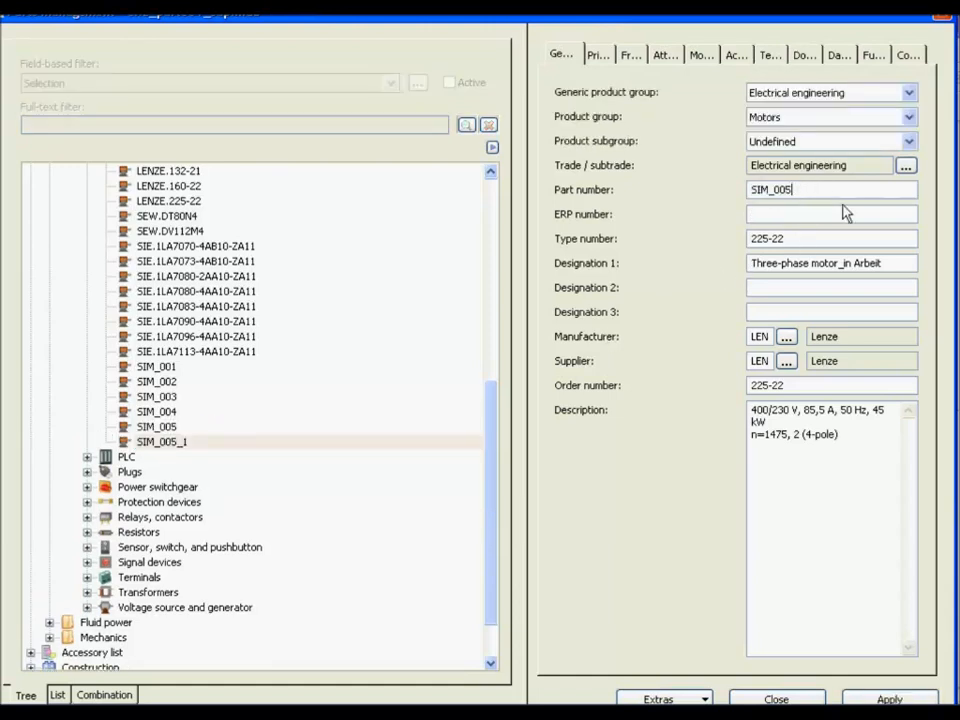
pyautogui.click(905, 265)
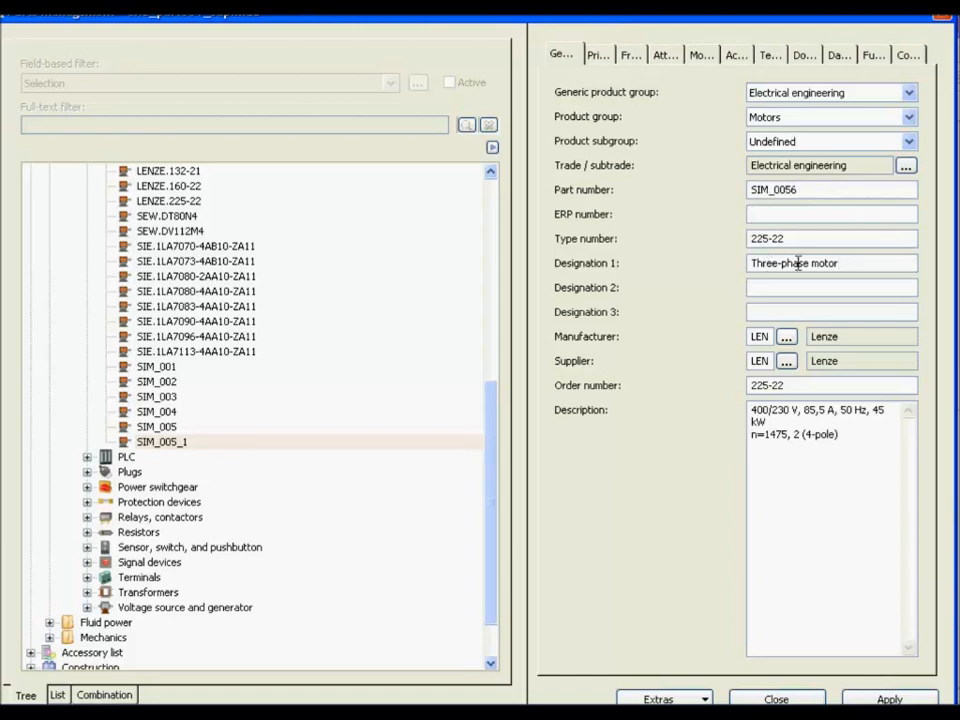
# Apply the part changes, close parts management, and synchronize the parts database to the project
pyautogui.click(890, 699)
pyautogui.click(772, 697)
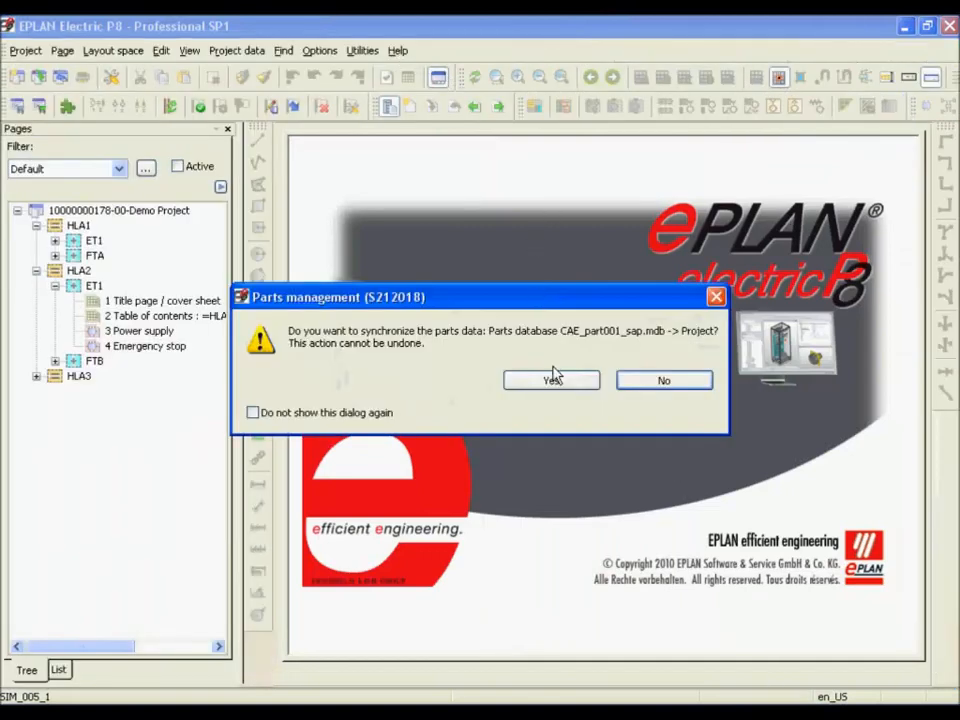
pyautogui.click(551, 380)
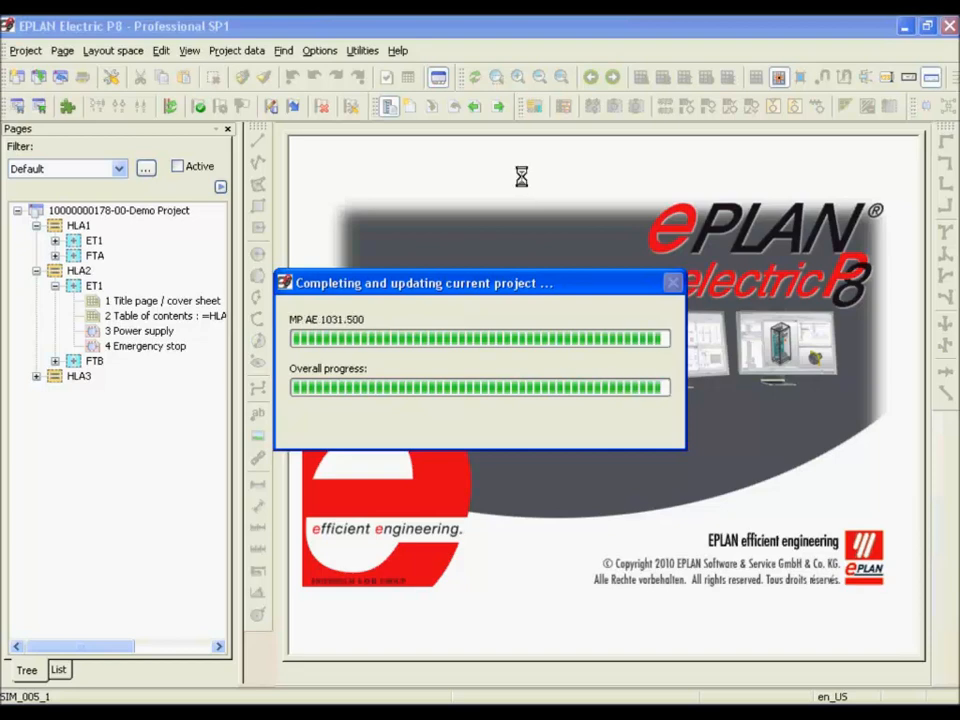
# Open Synchronize Parts, reassign Motoren as the only selected class, and load its items
pyautogui.click(366, 52)
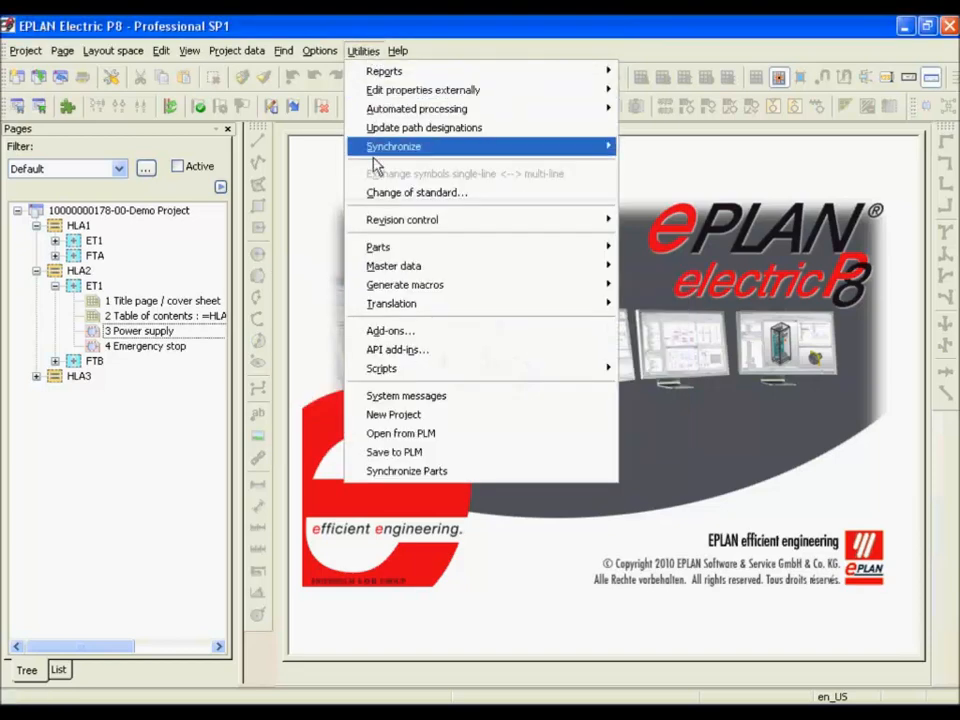
pyautogui.click(503, 473)
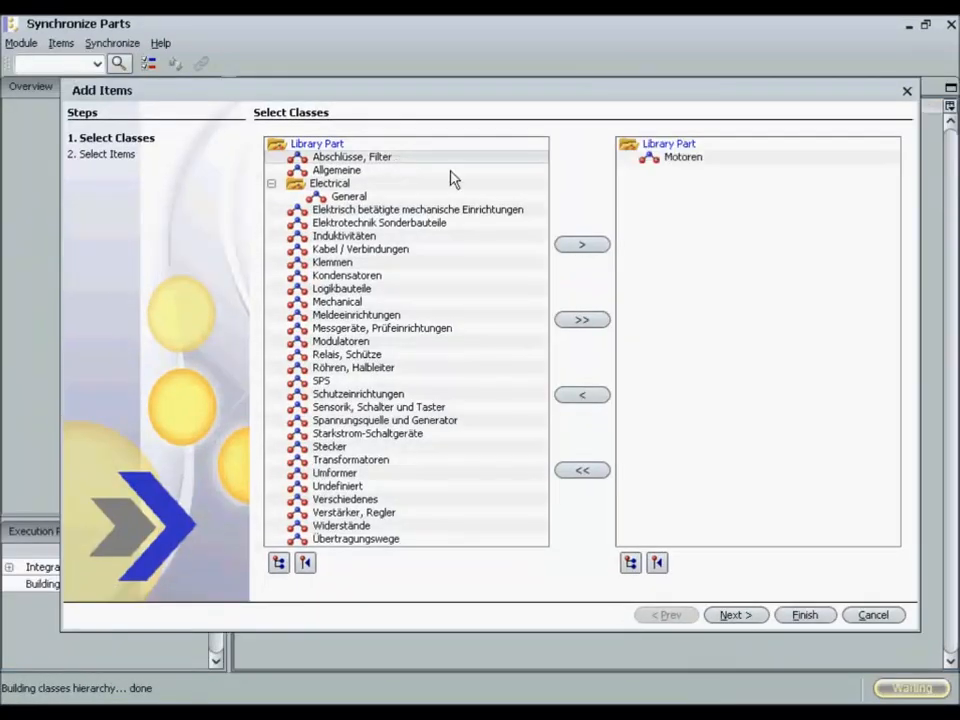
pyautogui.click(680, 158)
pyautogui.click(587, 398)
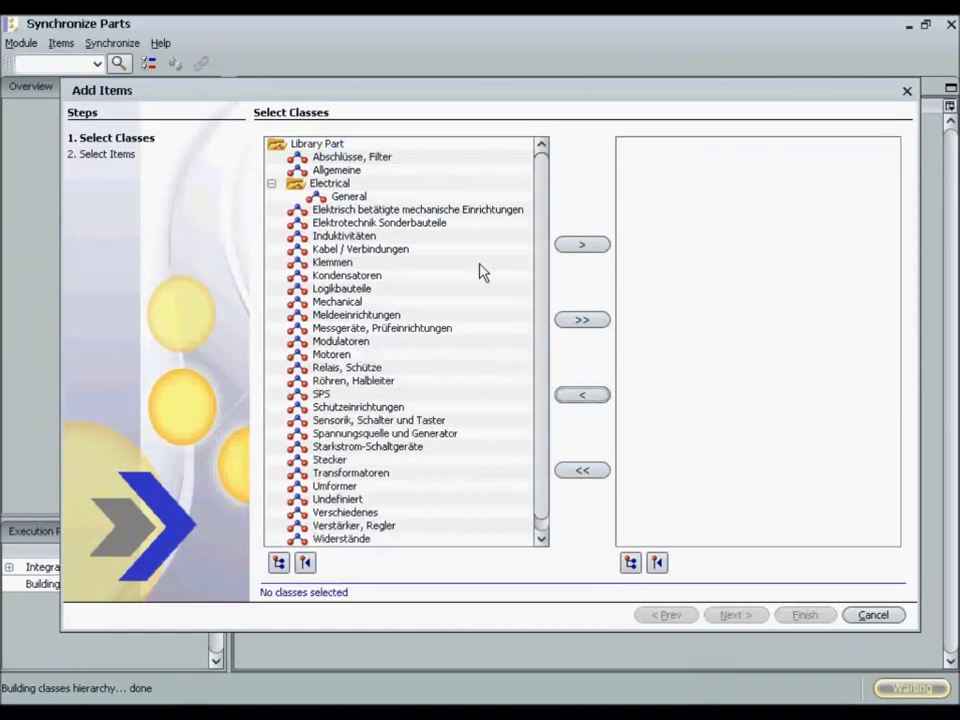
pyautogui.click(331, 354)
pyautogui.click(584, 245)
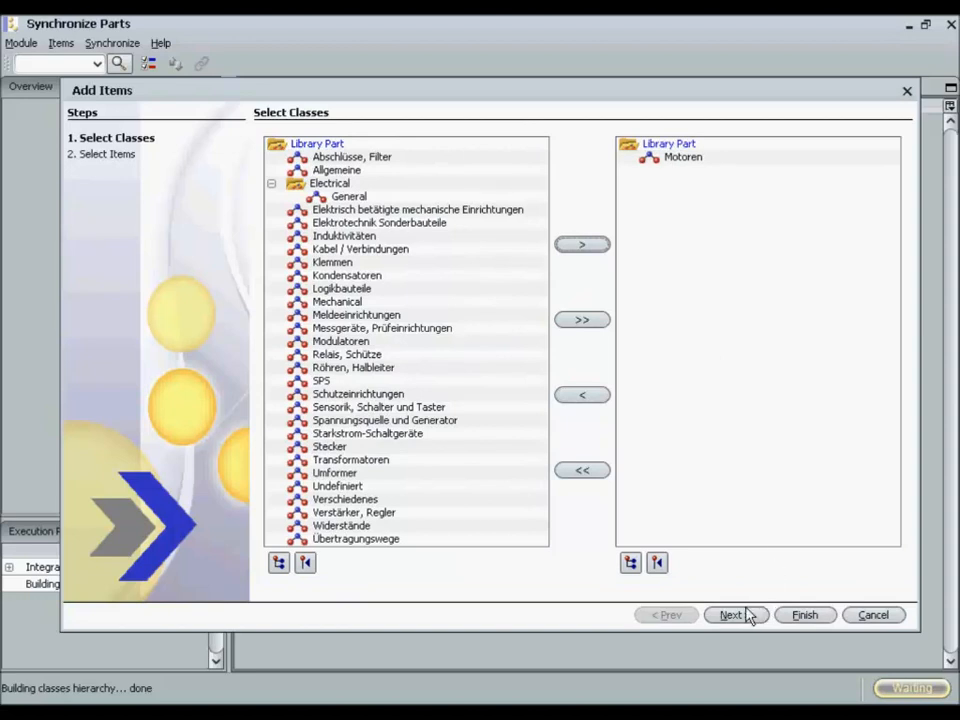
pyautogui.click(800, 615)
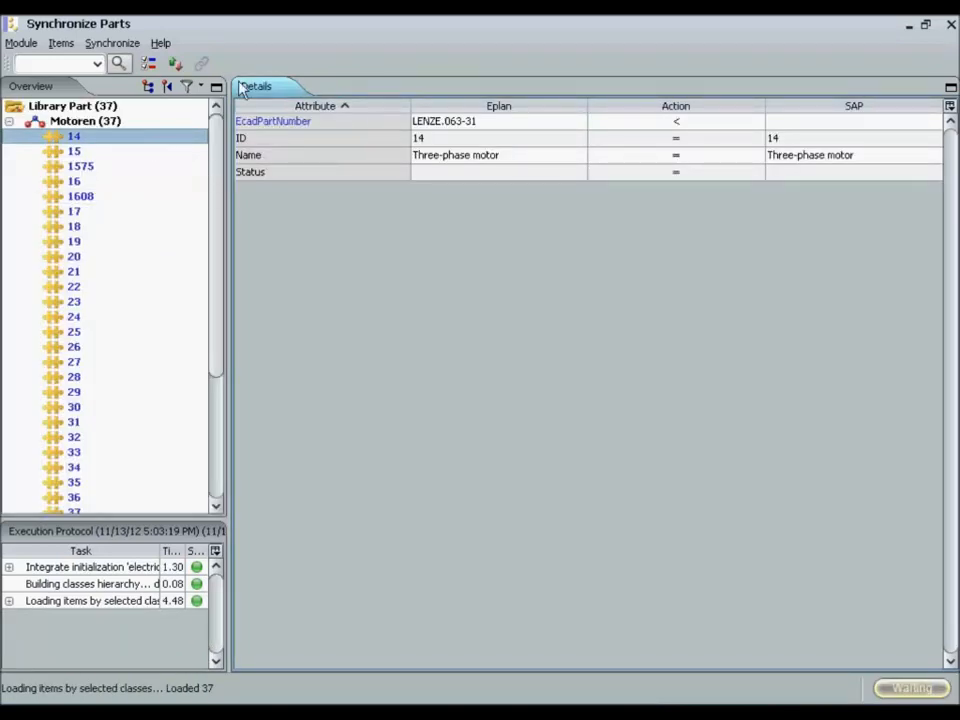
# Find the EPLAN-only part SIM_0056 in the Motoren class and synchronize it to SAP
pyautogui.moveTo(214, 199); pyautogui.dragTo(197, 371)
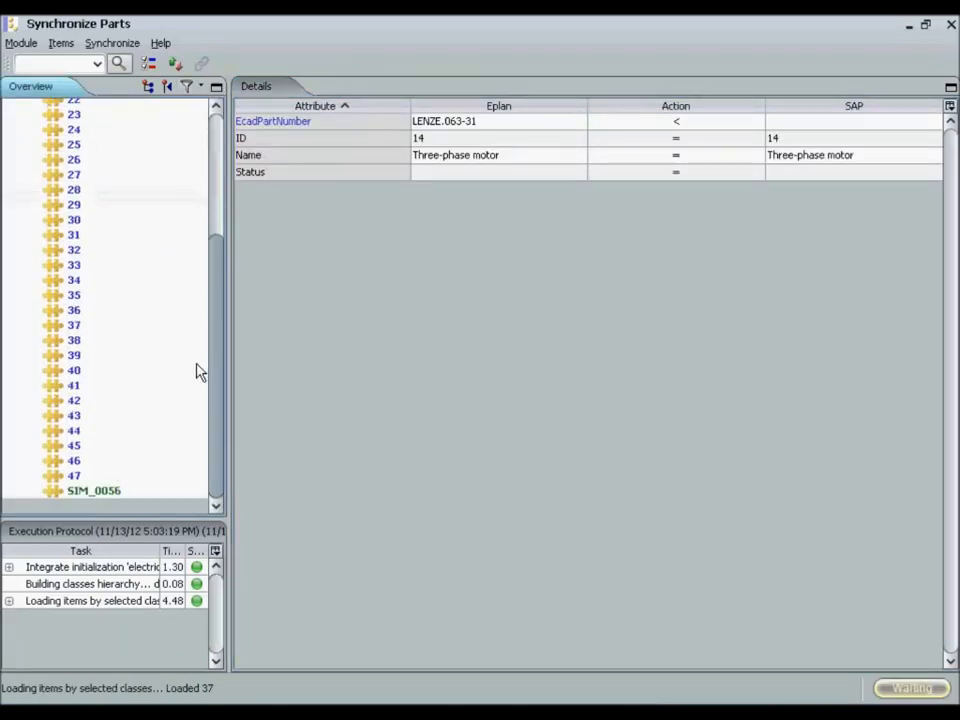
pyautogui.click(84, 447)
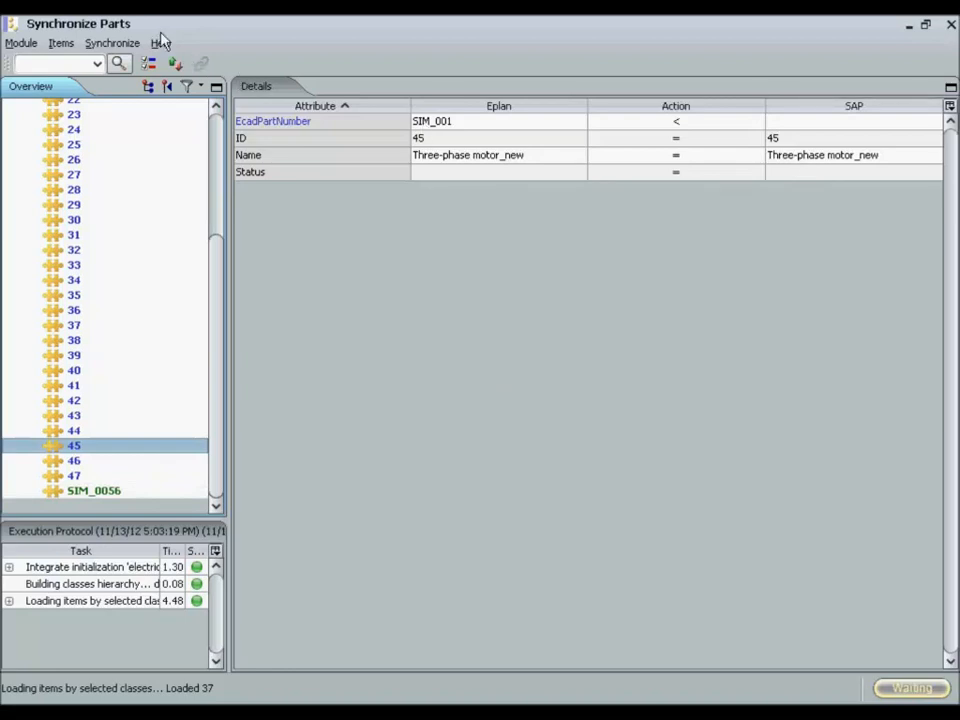
pyautogui.click(203, 88)
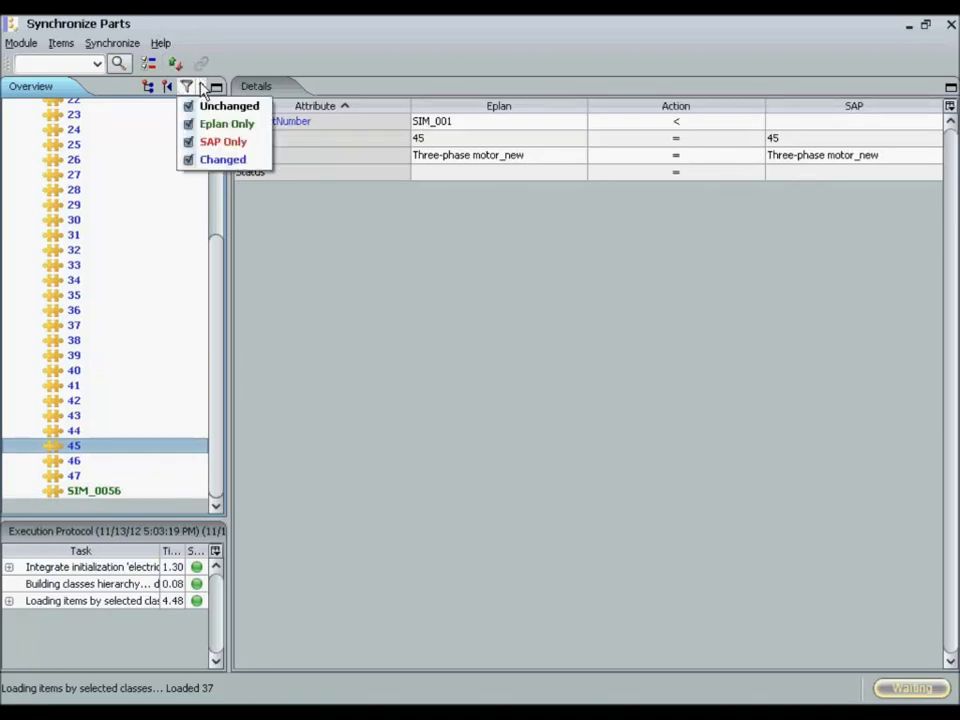
pyautogui.click(203, 88)
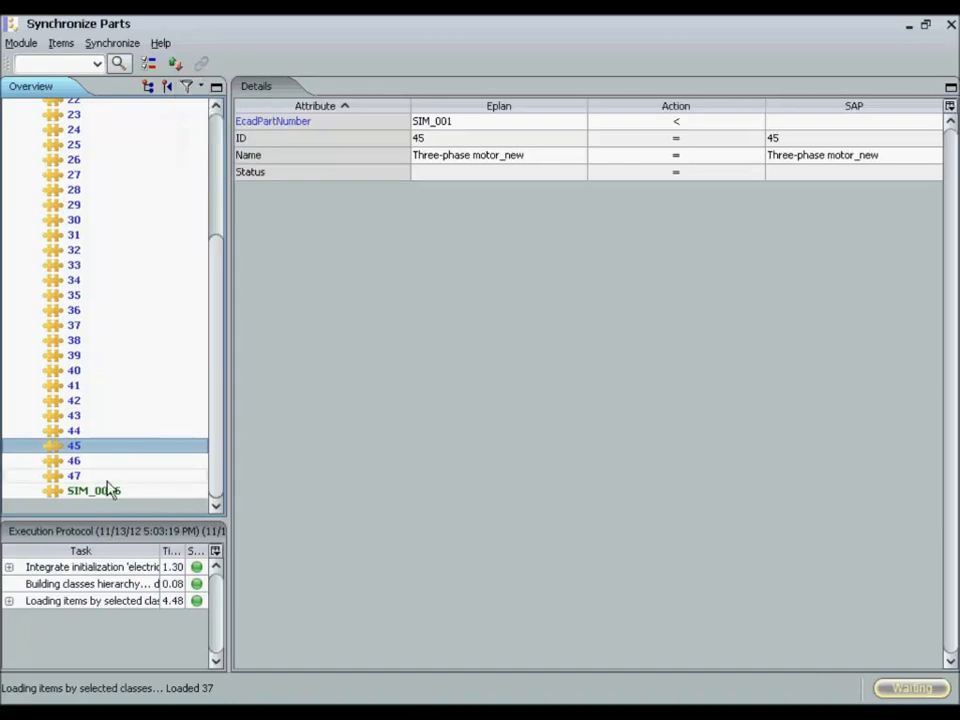
pyautogui.click(95, 492)
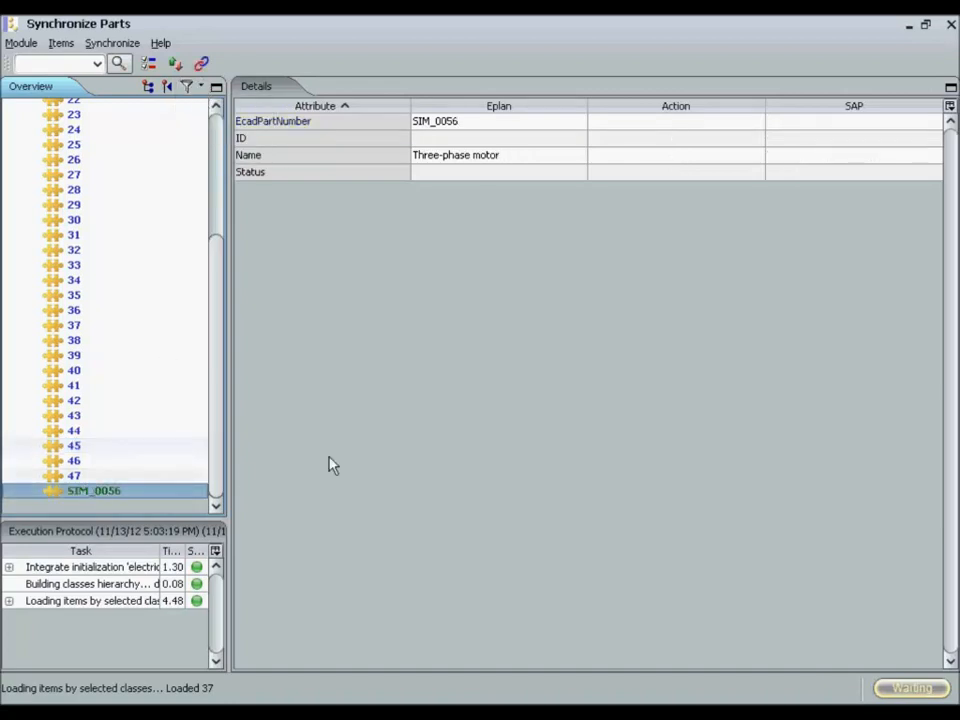
pyautogui.click(176, 64)
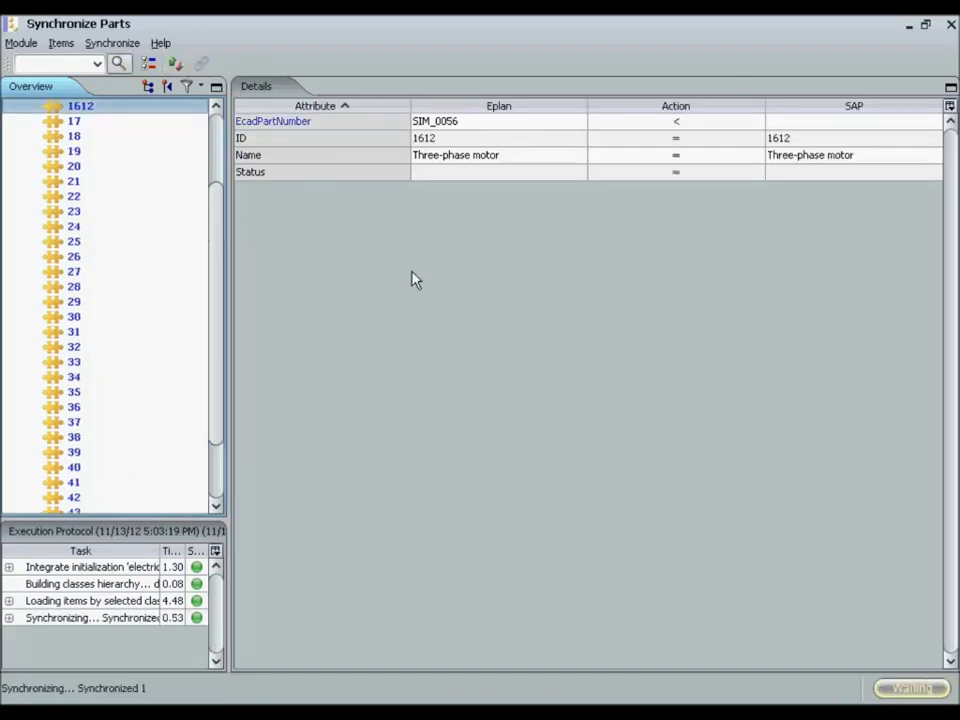
# Inspect the ECAD part number and ID of the synchronized motor, and locate it in the Motoren list
pyautogui.click(461, 124)
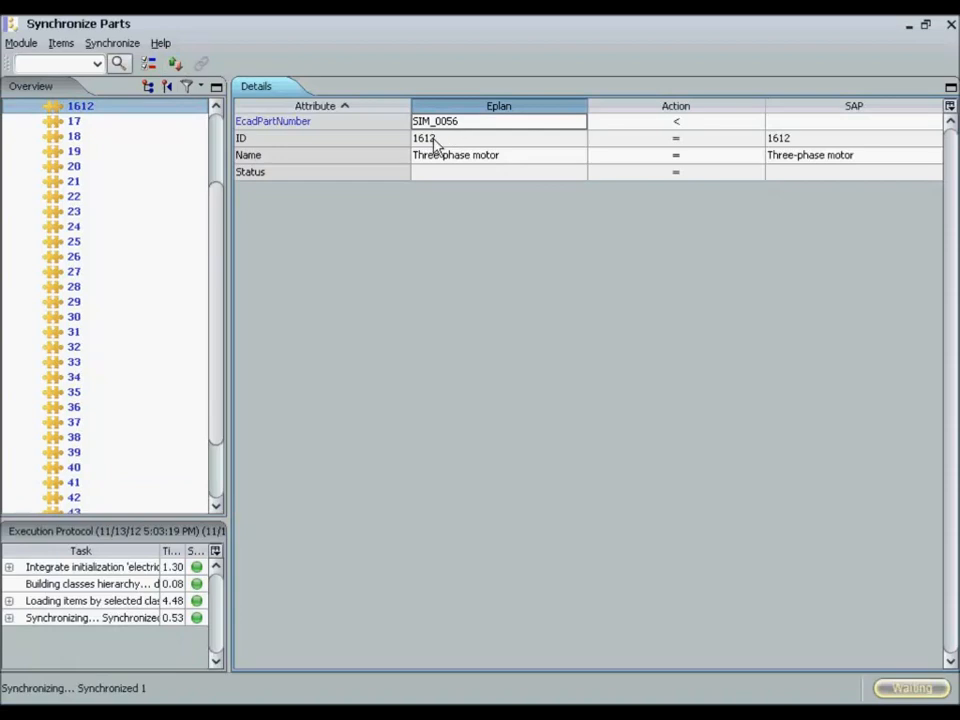
pyautogui.click(436, 140)
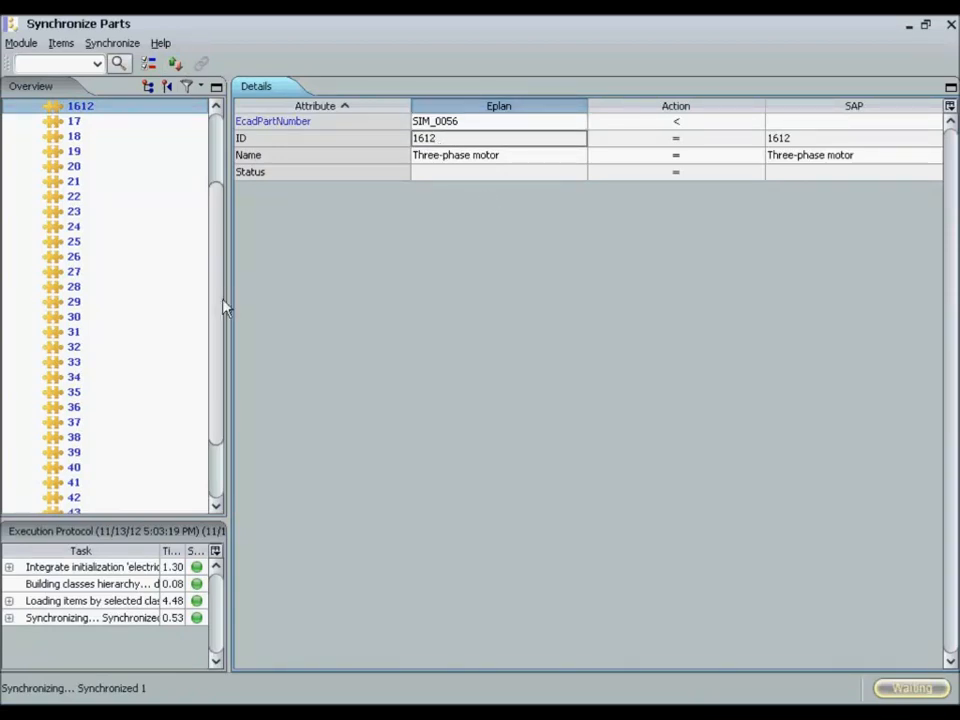
pyautogui.scroll(3, 222, 290)
pyautogui.click(86, 210)
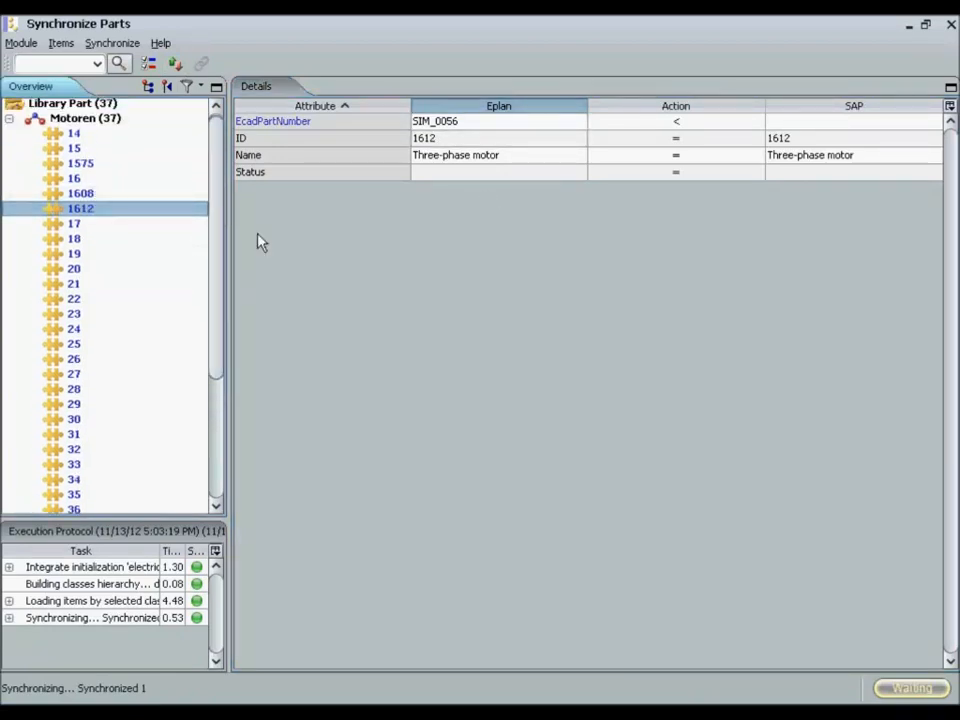
# Exit the Synchronize Parts module and confirm leaving it
pyautogui.click(21, 44)
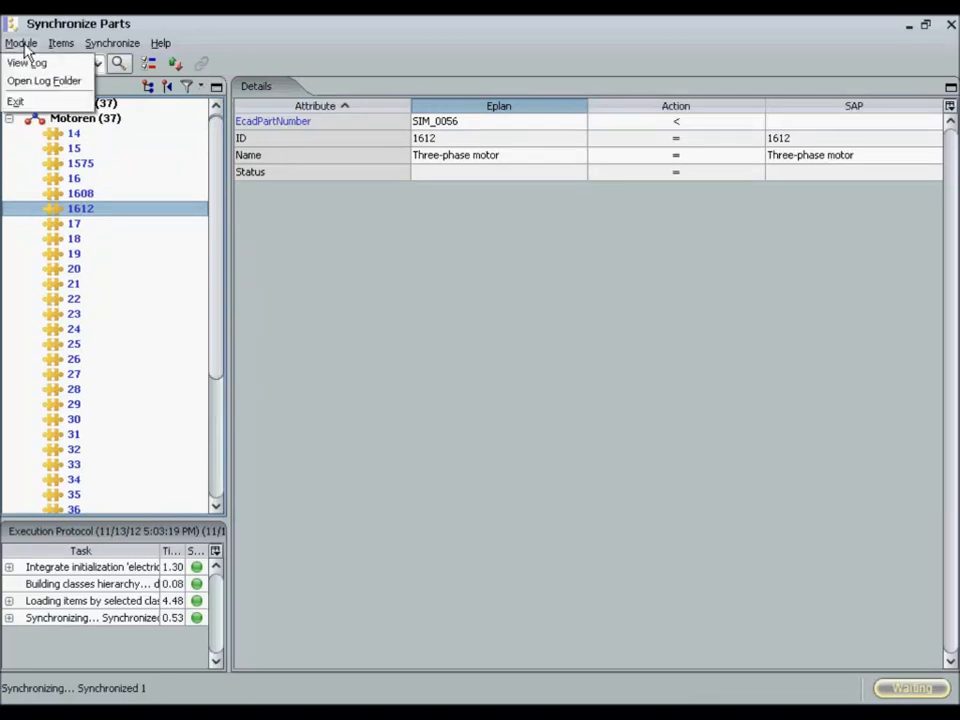
pyautogui.click(26, 104)
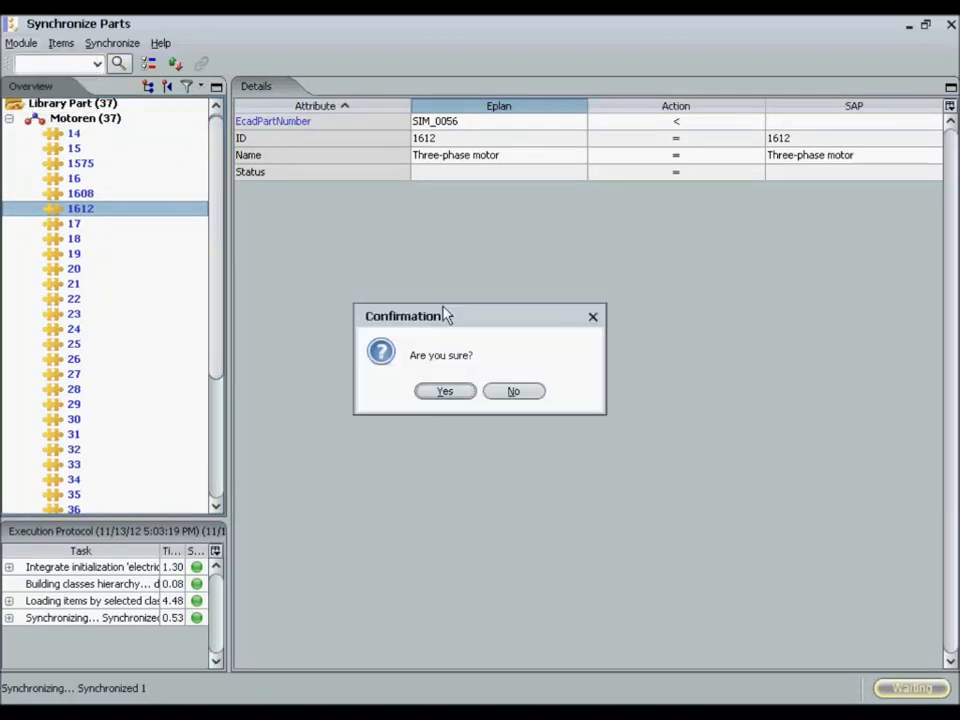
pyautogui.click(446, 392)
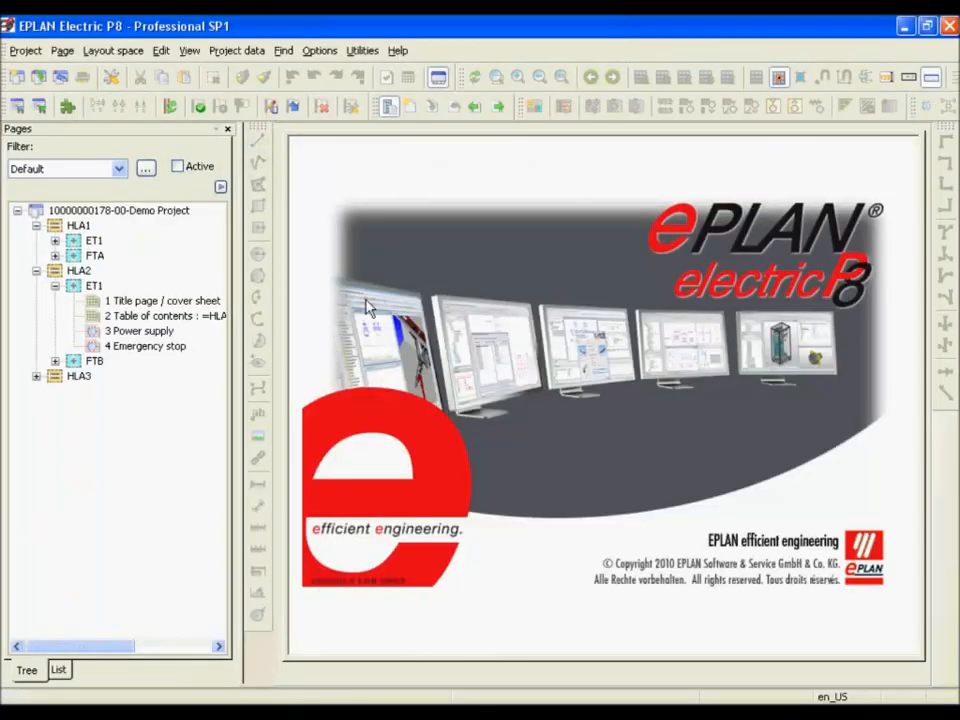
# Switch to the SAP Easy Access window and start transaction mm03 for displaying materials
pyautogui.click(199, 699)
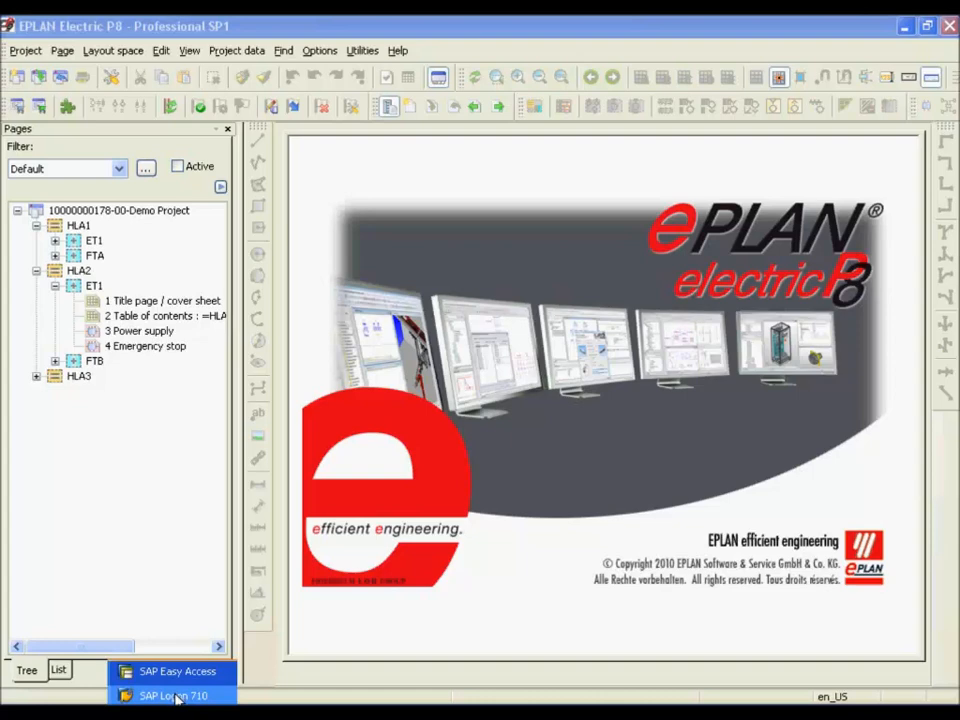
pyautogui.click(175, 696)
pyautogui.click(165, 700)
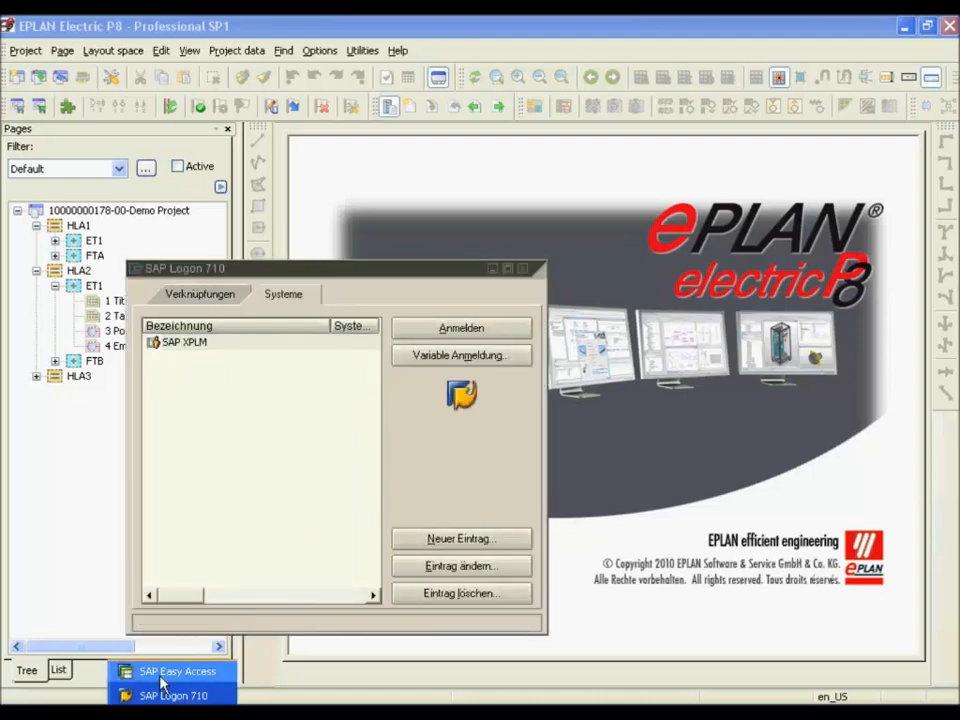
pyautogui.click(163, 672)
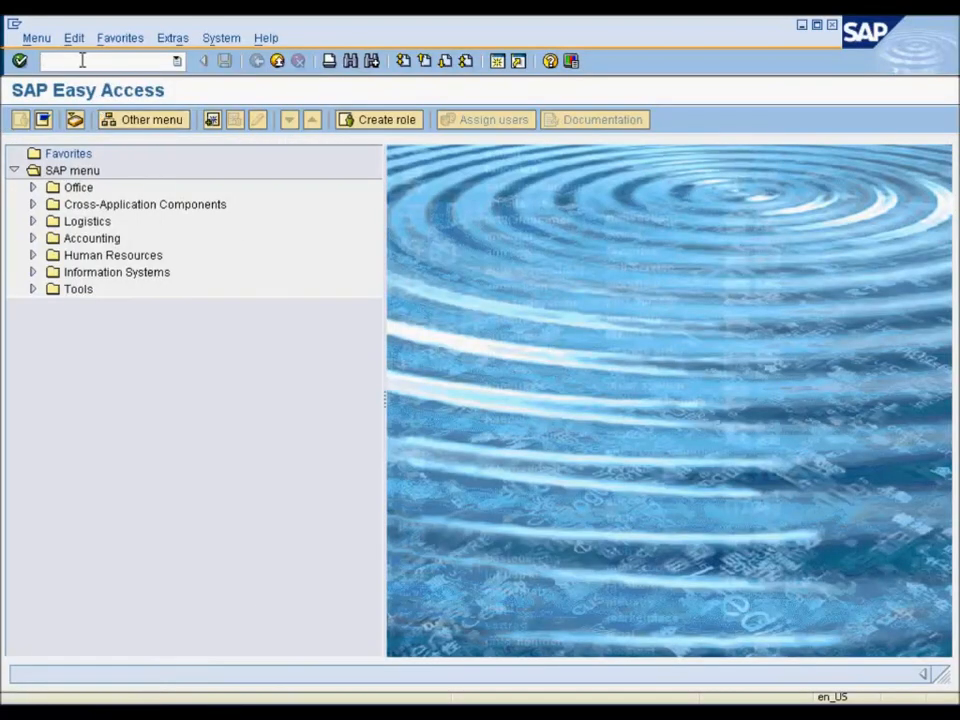
pyautogui.write('mm03')
pyautogui.press('Return')
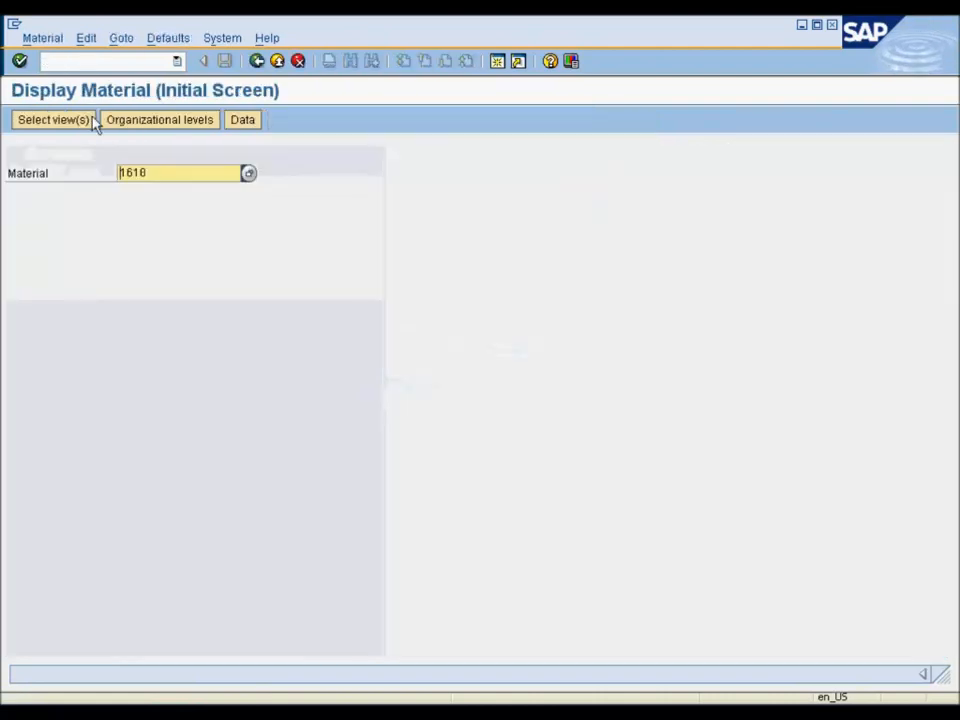
# Display material 1612 with the Basic Data 1 and 2 views, check its description, and return to SAP Easy Access
pyautogui.press('BackSpace')
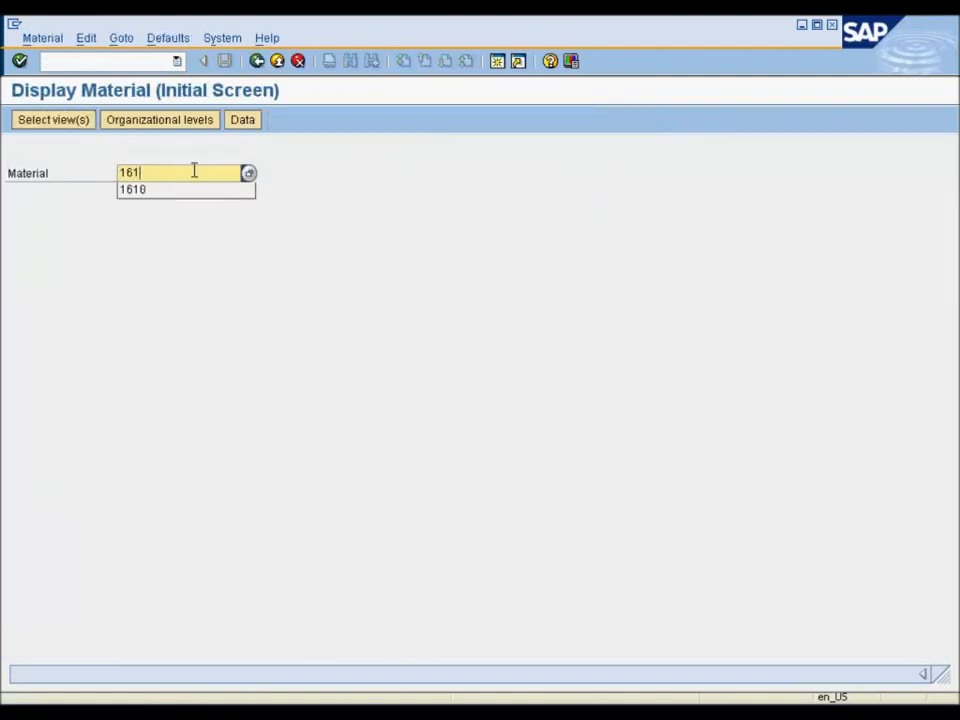
pyautogui.write('2')
pyautogui.press('Return')
pyautogui.click(280, 240)
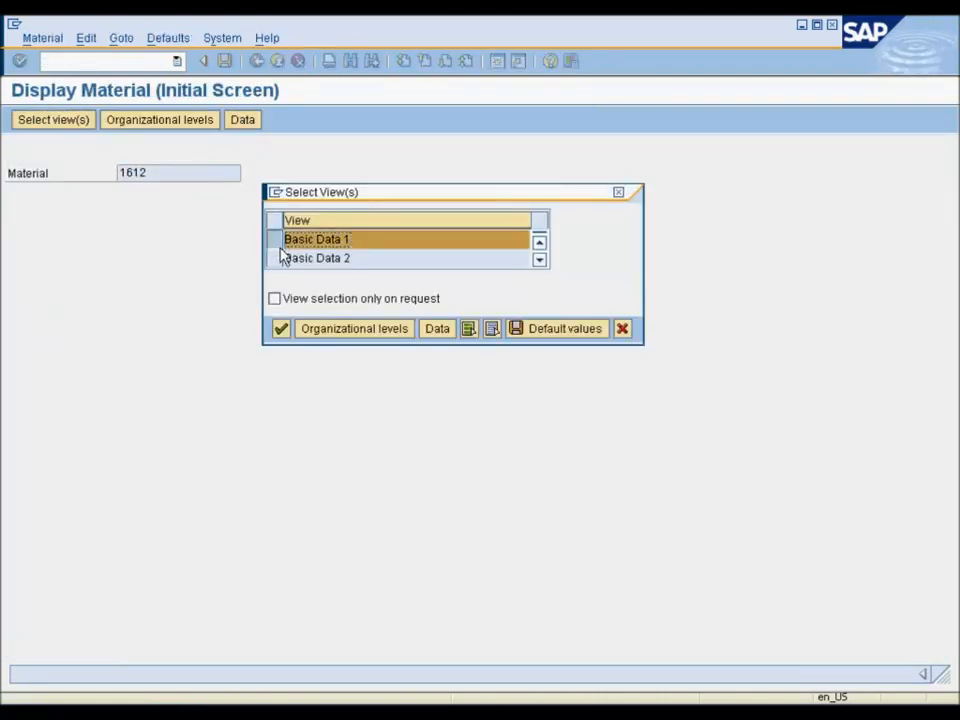
pyautogui.click(280, 259)
pyautogui.click(281, 328)
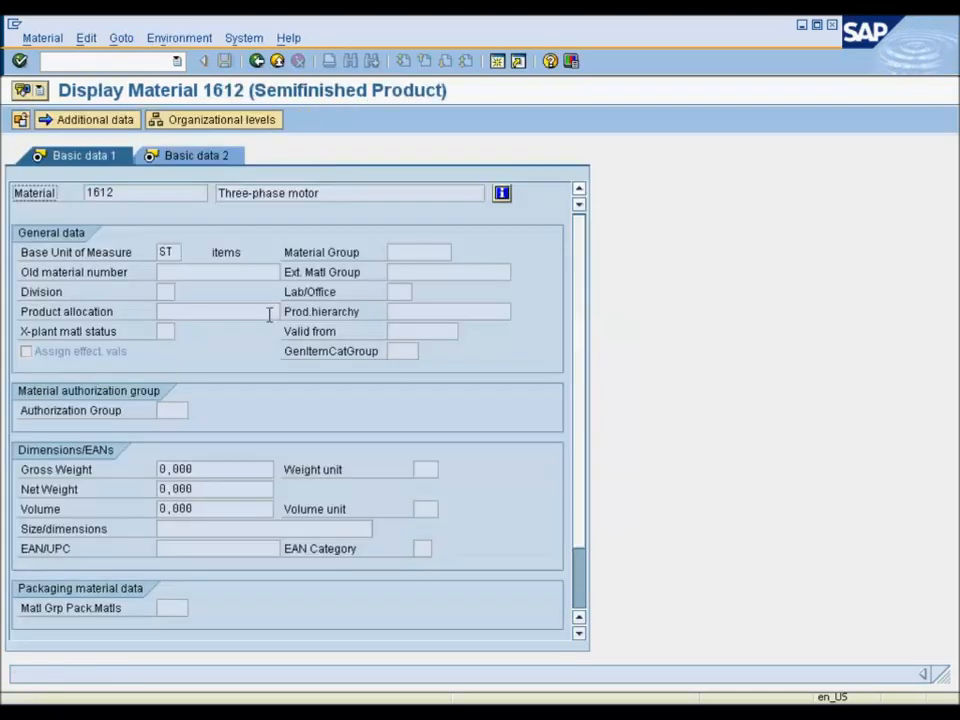
pyautogui.moveTo(330, 194); pyautogui.dragTo(175, 183)
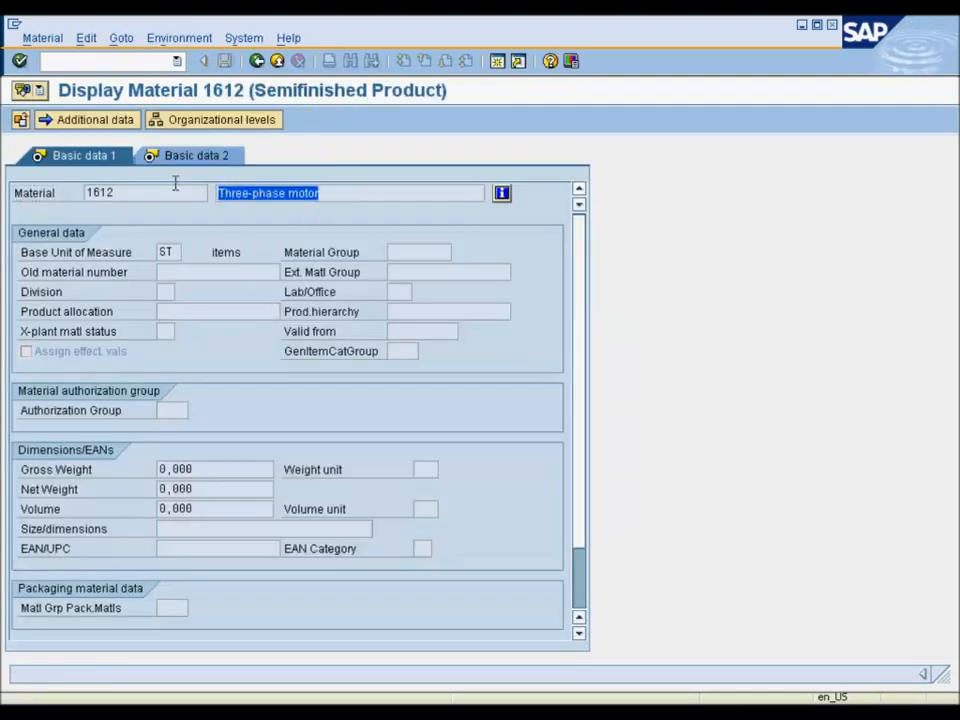
pyautogui.click(256, 61)
pyautogui.click(256, 61)
# Open material 1612 for changing through transaction mm02 with the Basic Data 1 and Basic Data 2 views
pyautogui.write('m')
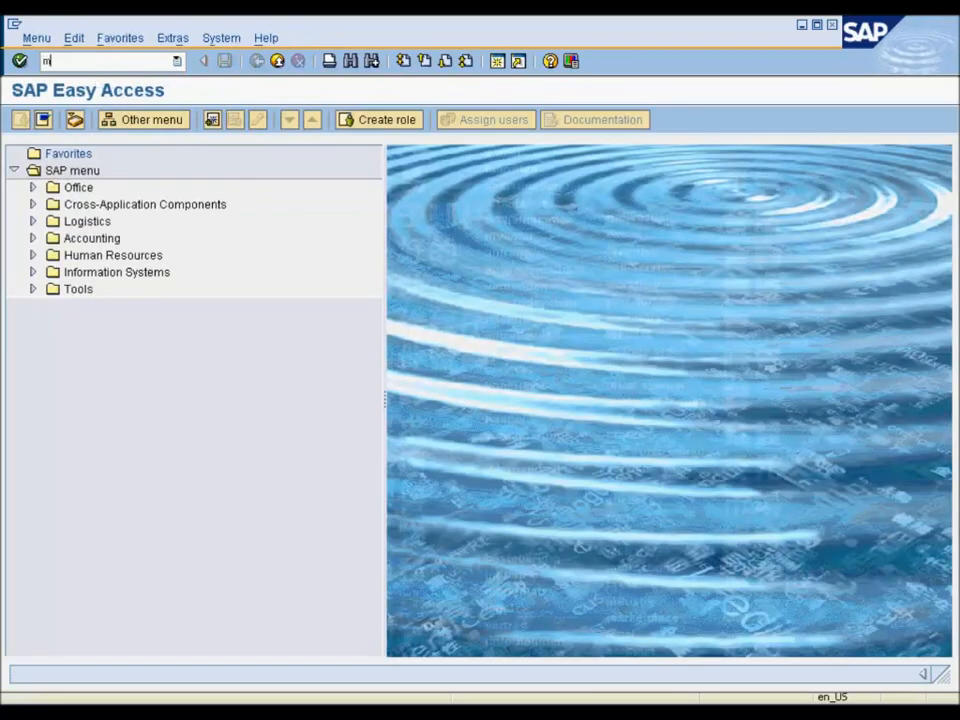
pyautogui.write('m02')
pyautogui.press('Return')
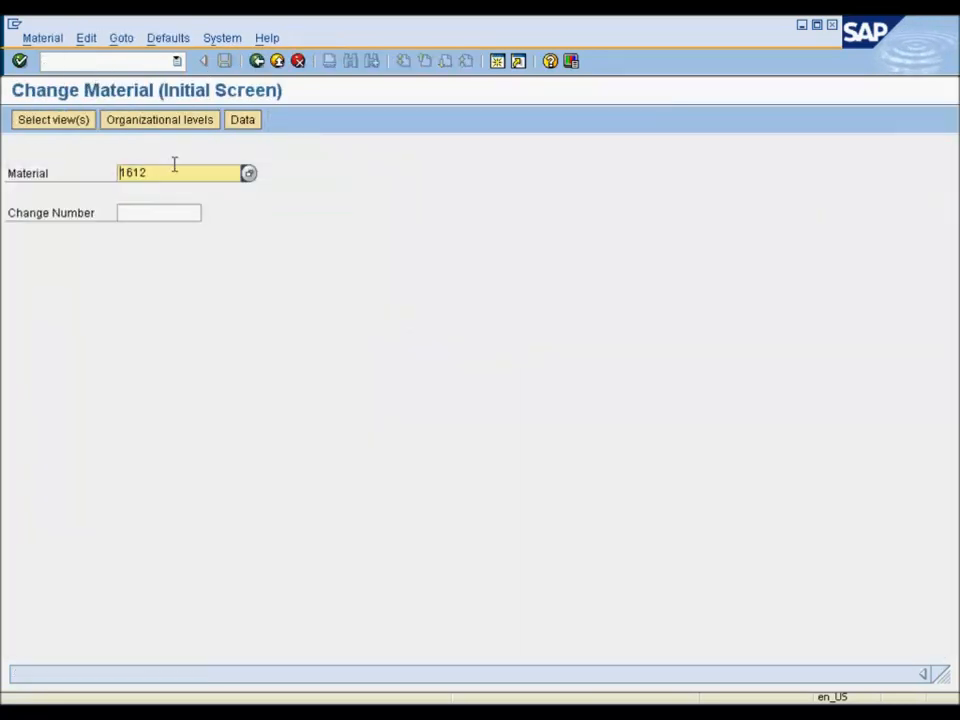
pyautogui.press('Return')
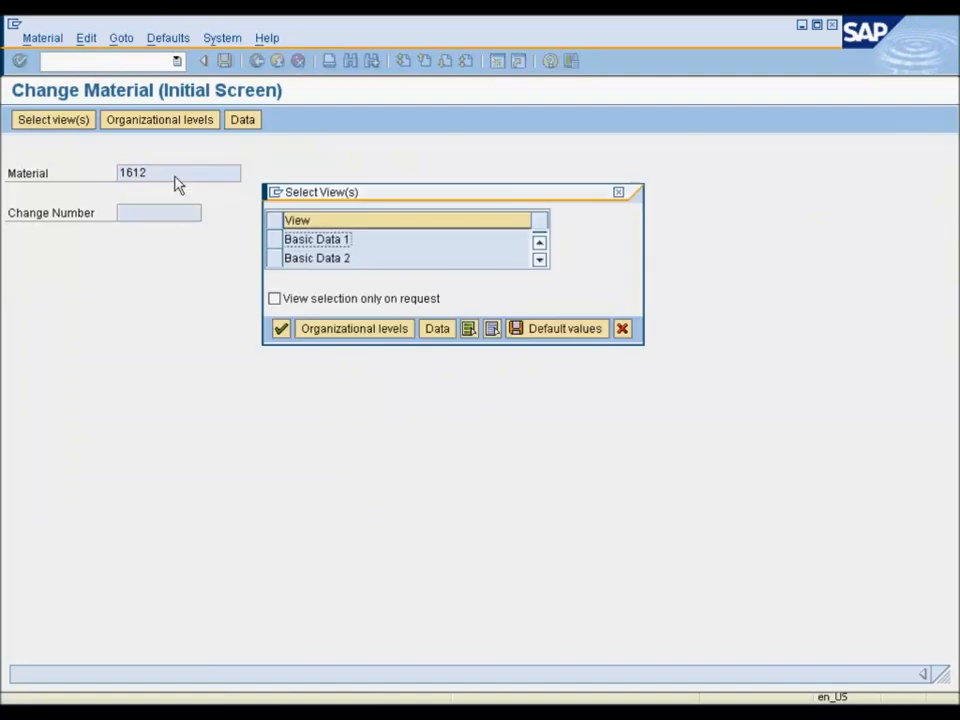
pyautogui.click(275, 240)
pyautogui.click(283, 258)
pyautogui.click(282, 328)
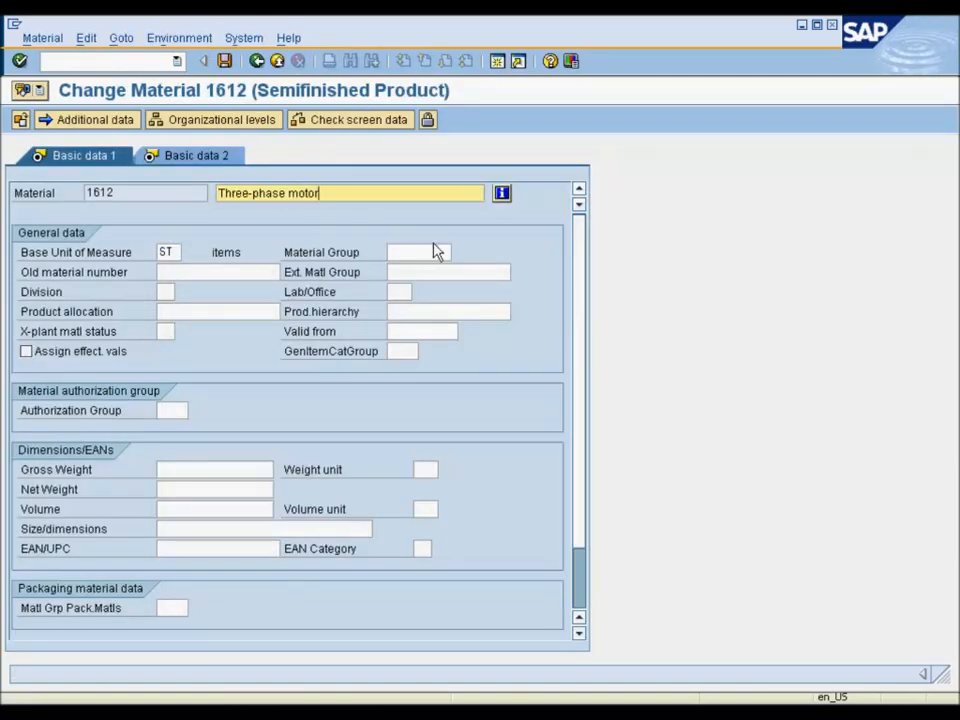
# Append "_in work" to the description of material 1612, save the material, and leave the transaction
pyautogui.write('_in work')
pyautogui.click(224, 61)
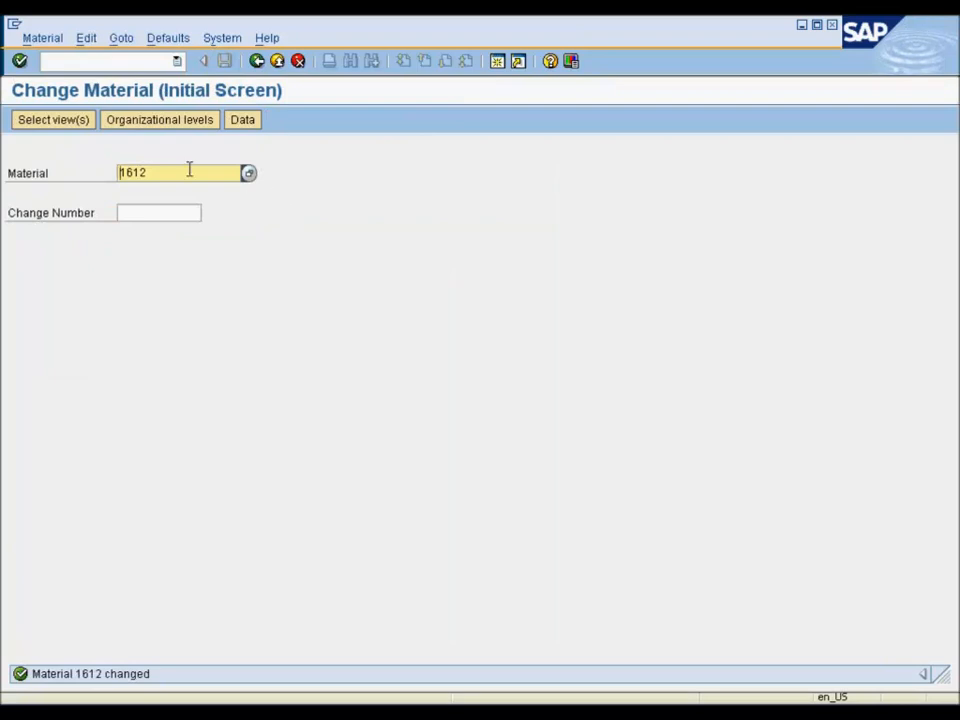
pyautogui.click(257, 62)
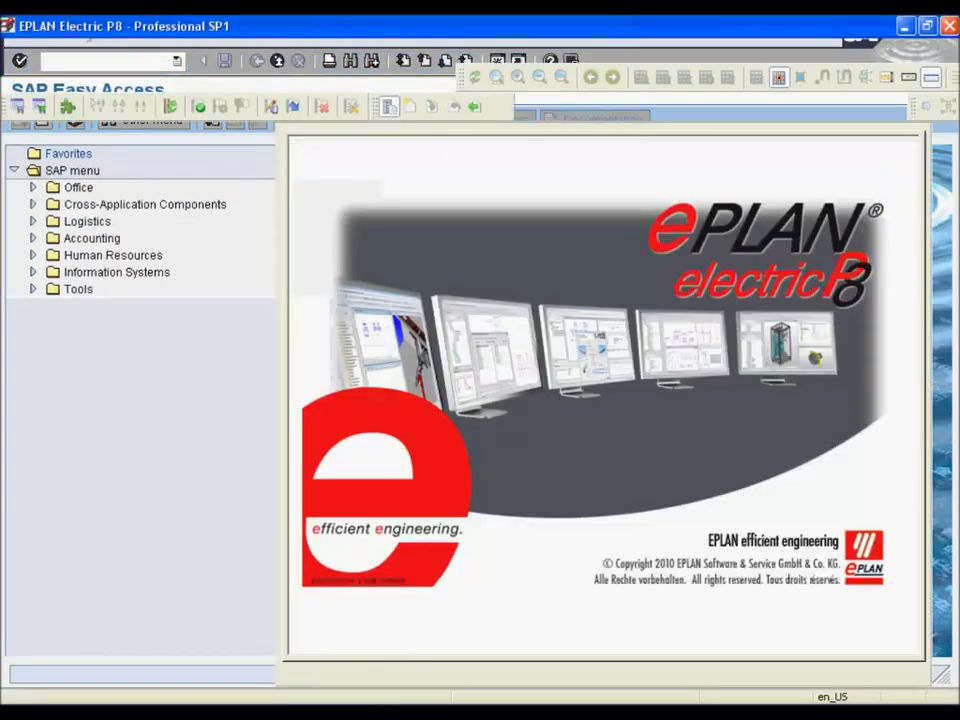
# In EPLAN, open parts management and check the ERP number and Designation 1 of part SIM_0056
pyautogui.click(333, 54)
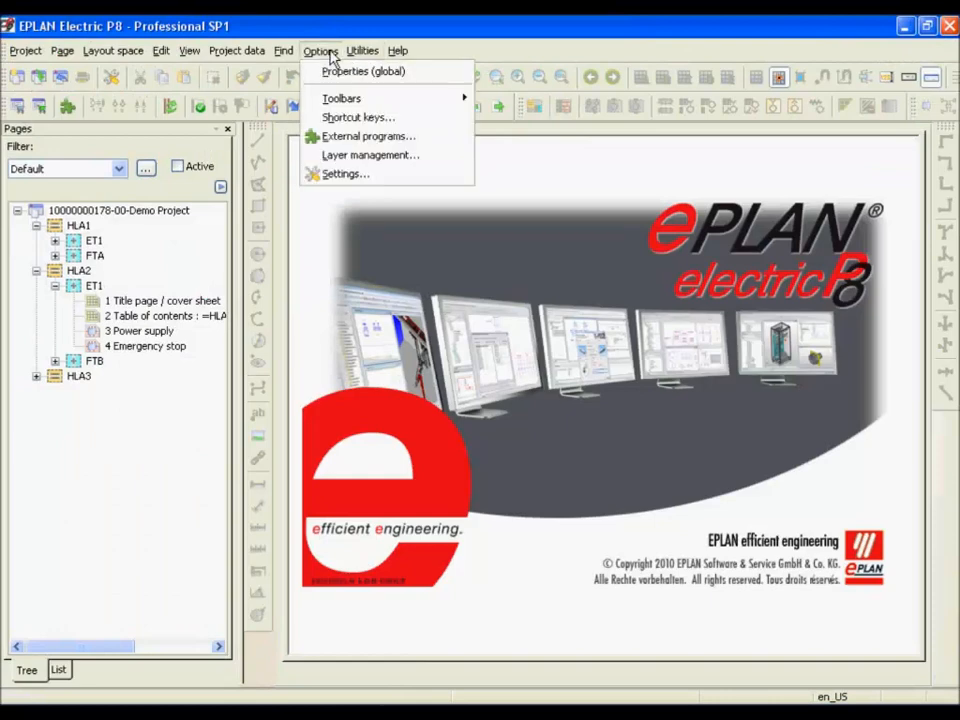
pyautogui.moveTo(362, 50)
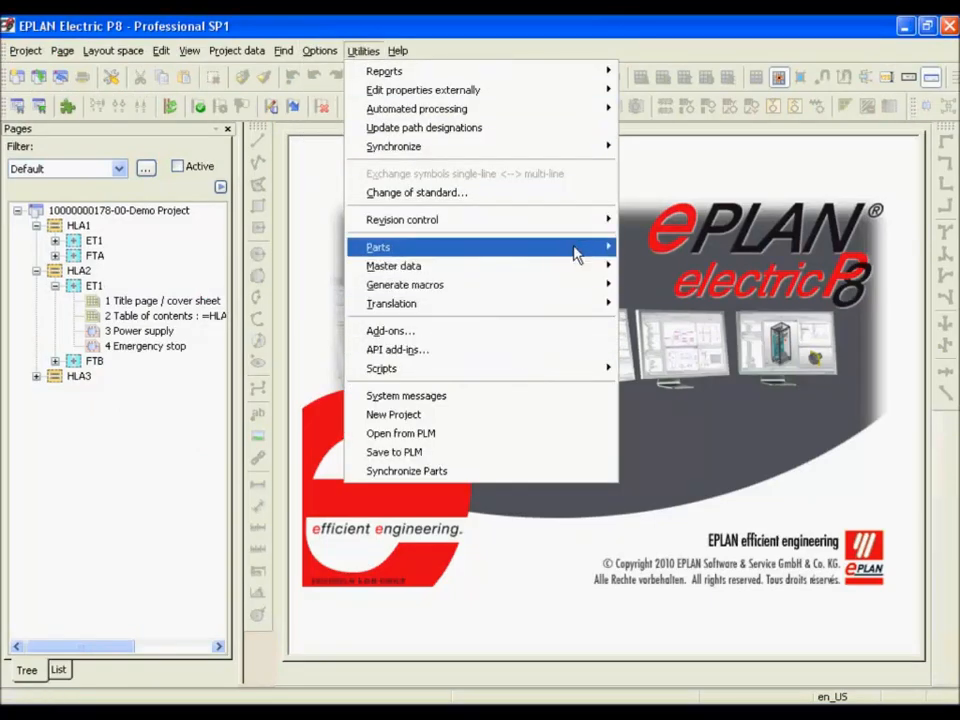
pyautogui.moveTo(574, 252)
pyautogui.click(719, 253)
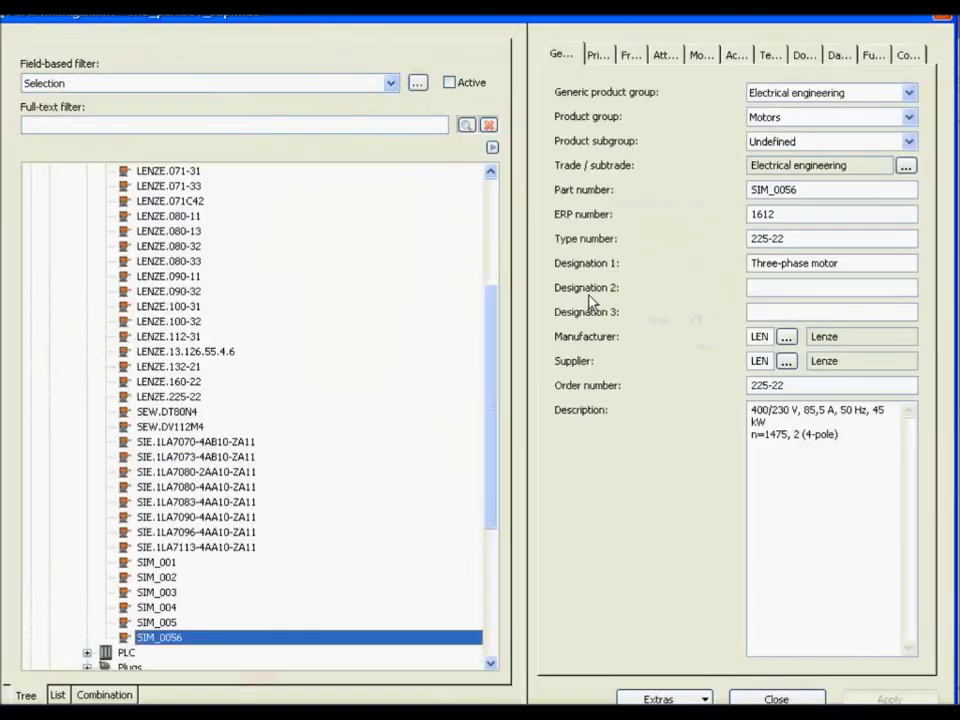
pyautogui.click(851, 263)
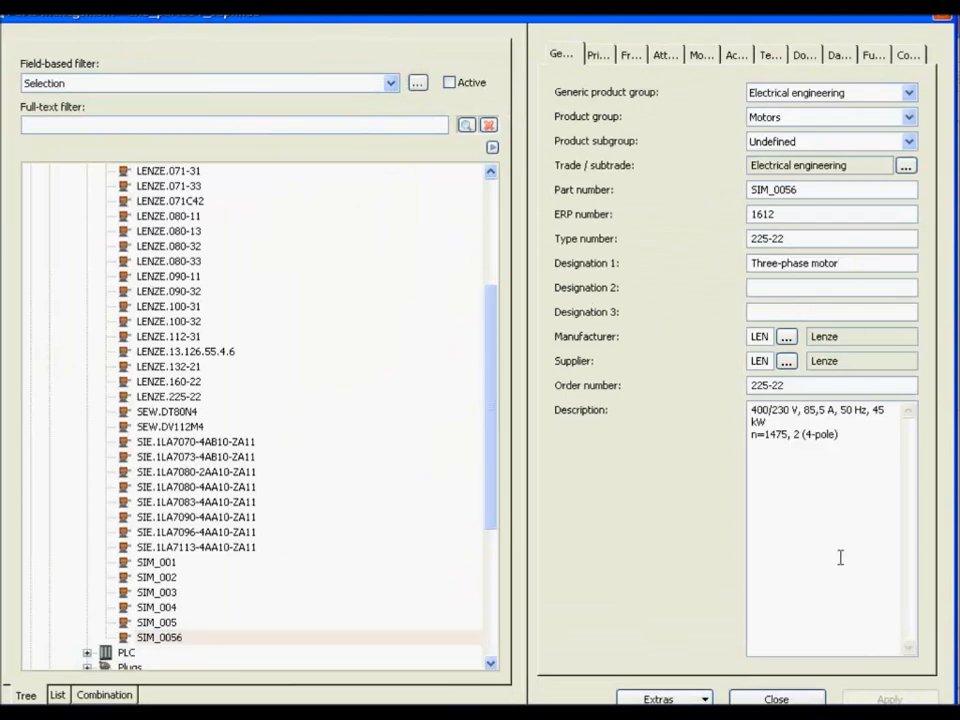
# Close parts management, start Synchronize Parts, and list the items of the Motoren class for selection
pyautogui.click(777, 699)
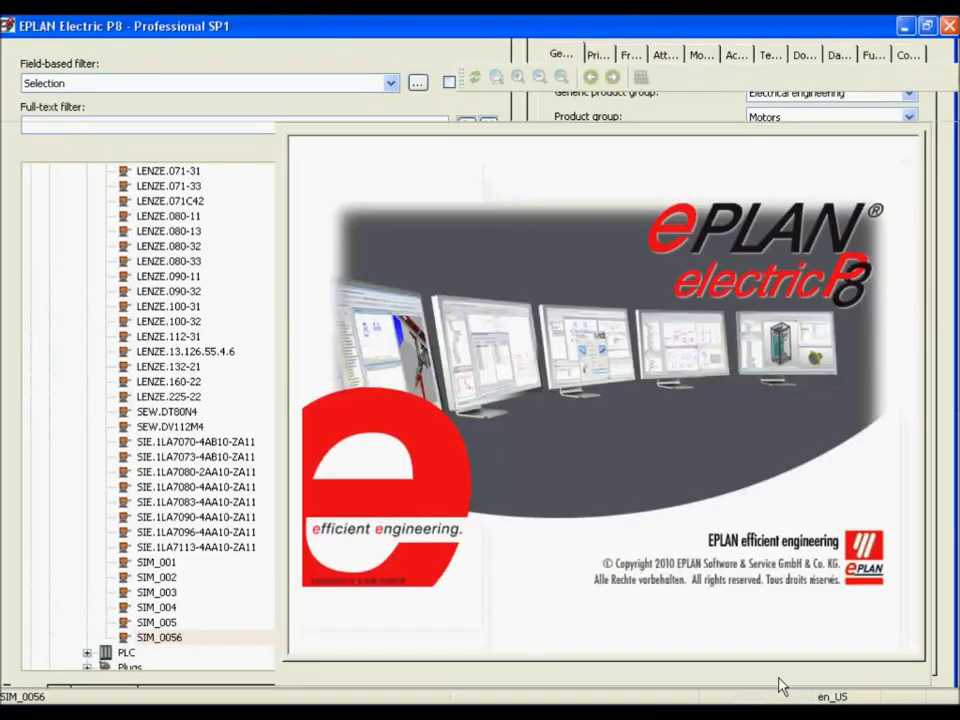
pyautogui.click(360, 51)
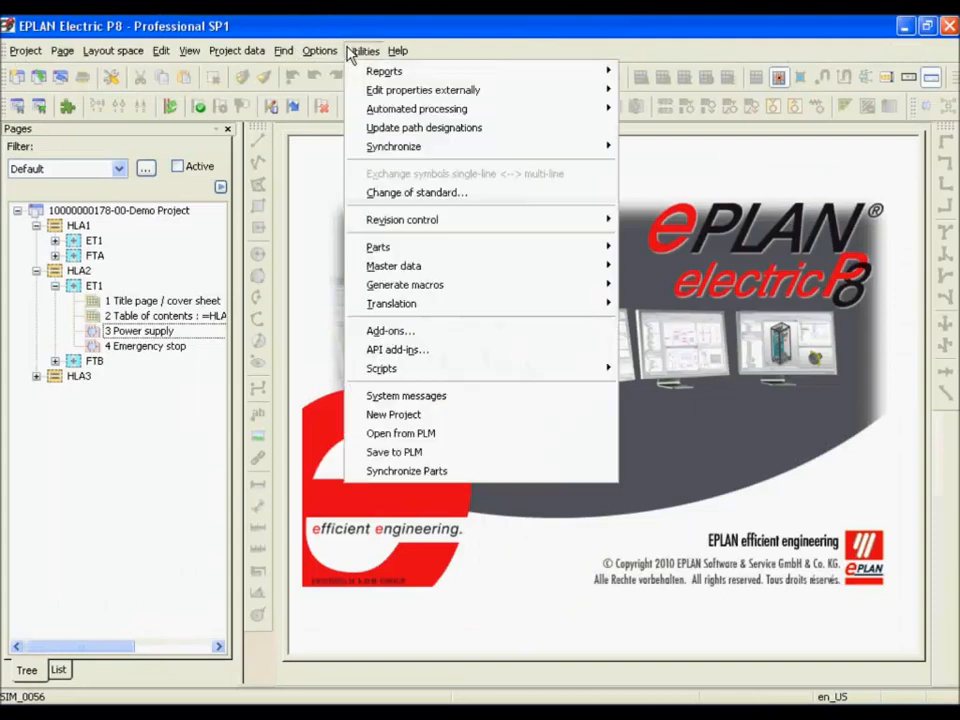
pyautogui.click(444, 473)
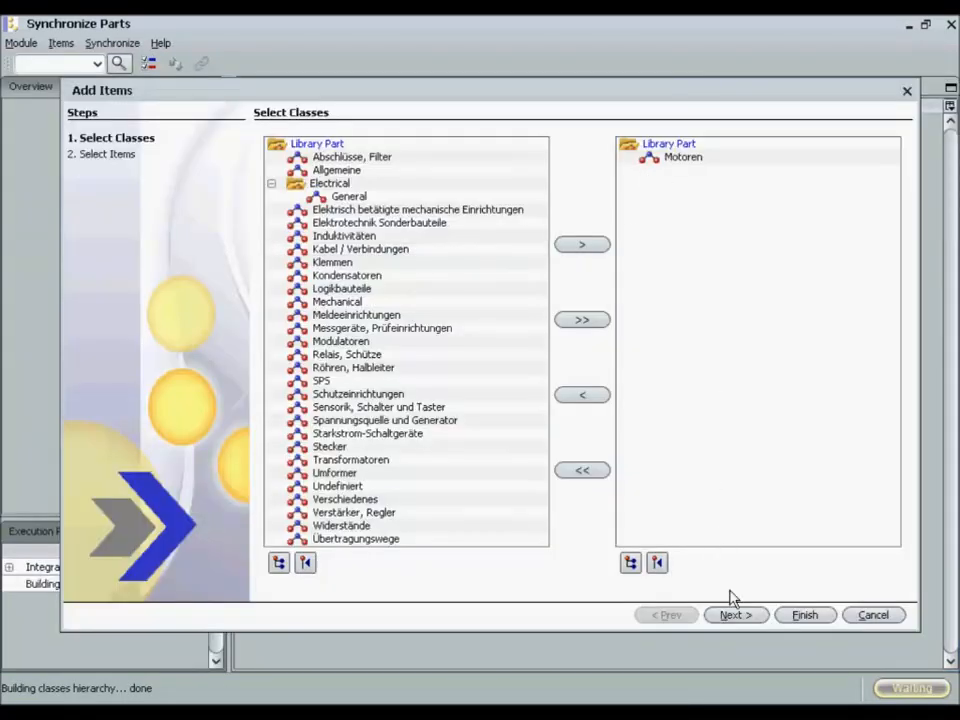
pyautogui.click(737, 616)
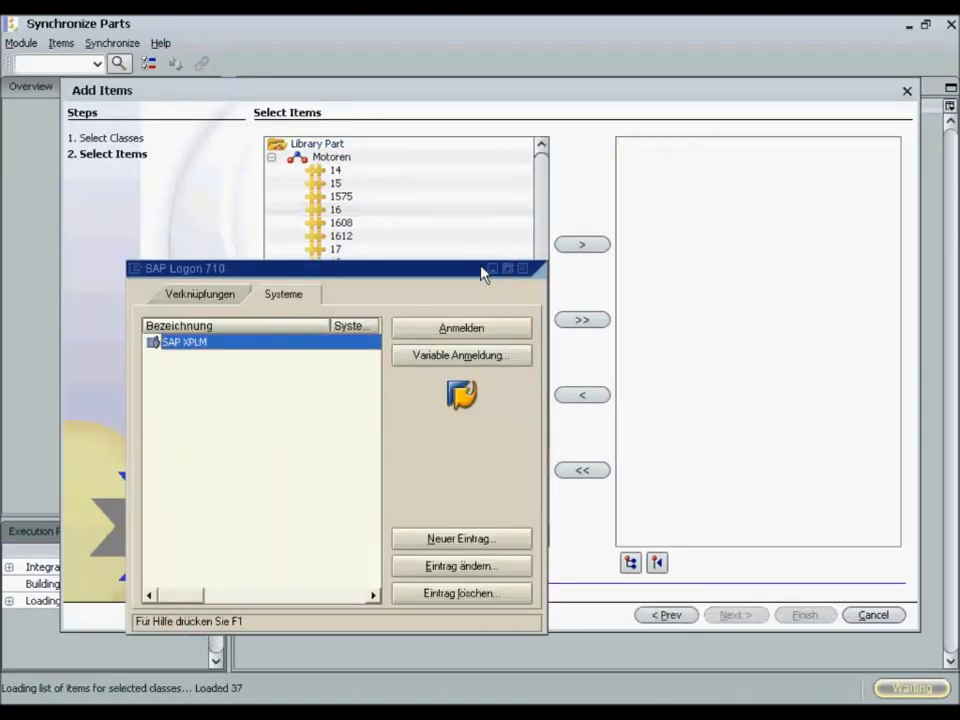
# Uncover the item selection and add item 1612 from the Motoren class to the synchronization overview
pyautogui.moveTo(483, 274); pyautogui.dragTo(430, 646)
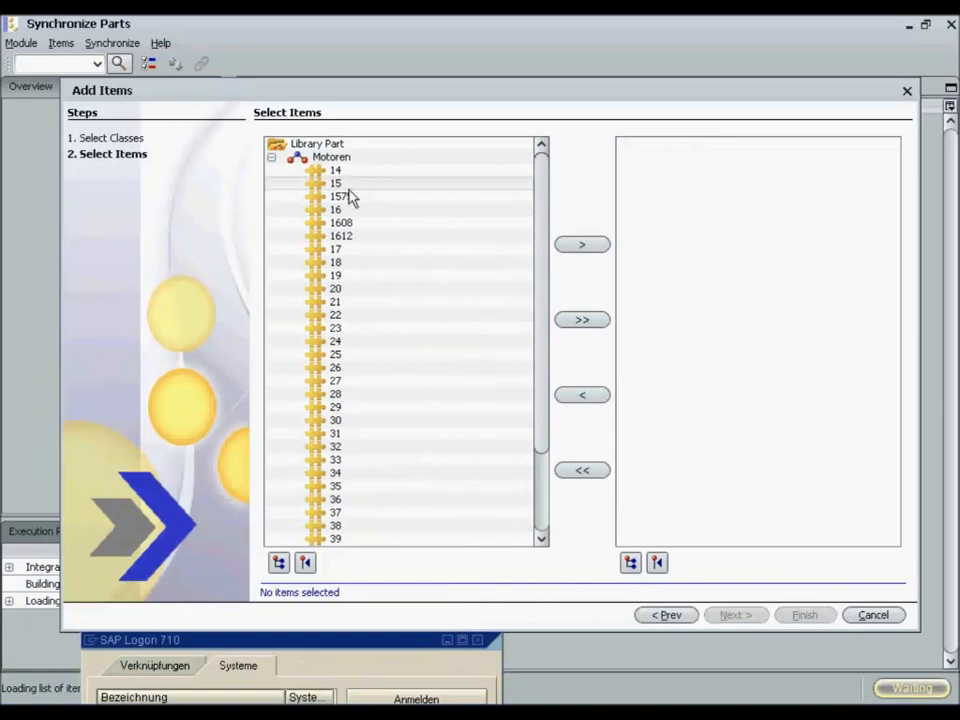
pyautogui.click(338, 236)
pyautogui.click(595, 249)
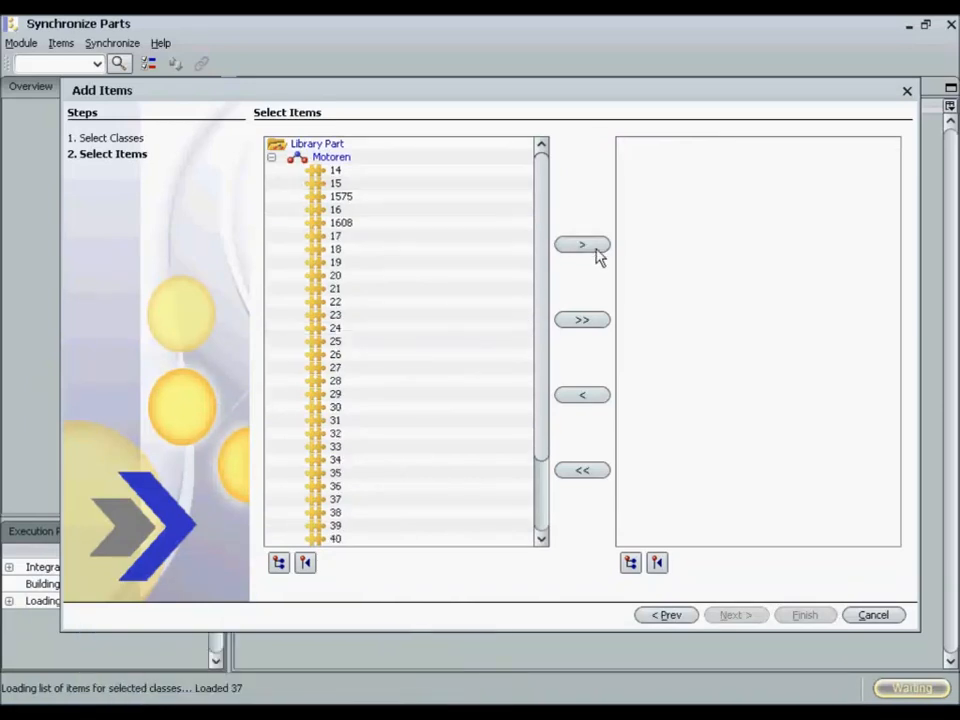
pyautogui.click(800, 617)
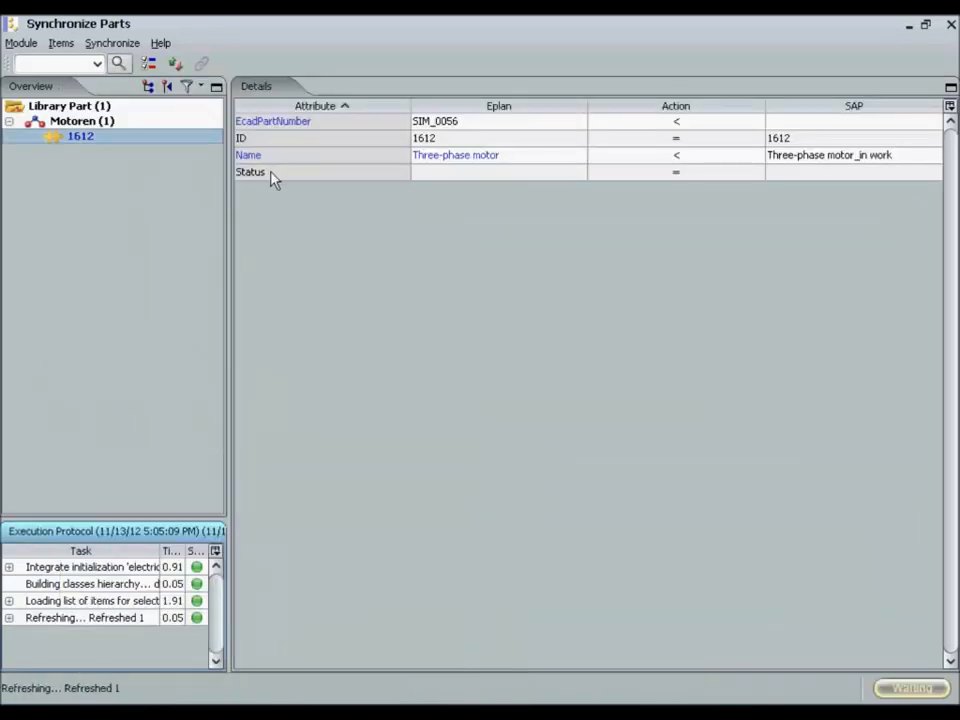
# Compare the Name of item 1612 in EPLAN and SAP, and synchronize the SAP value into EPLAN
pyautogui.click(518, 160)
pyautogui.click(890, 157)
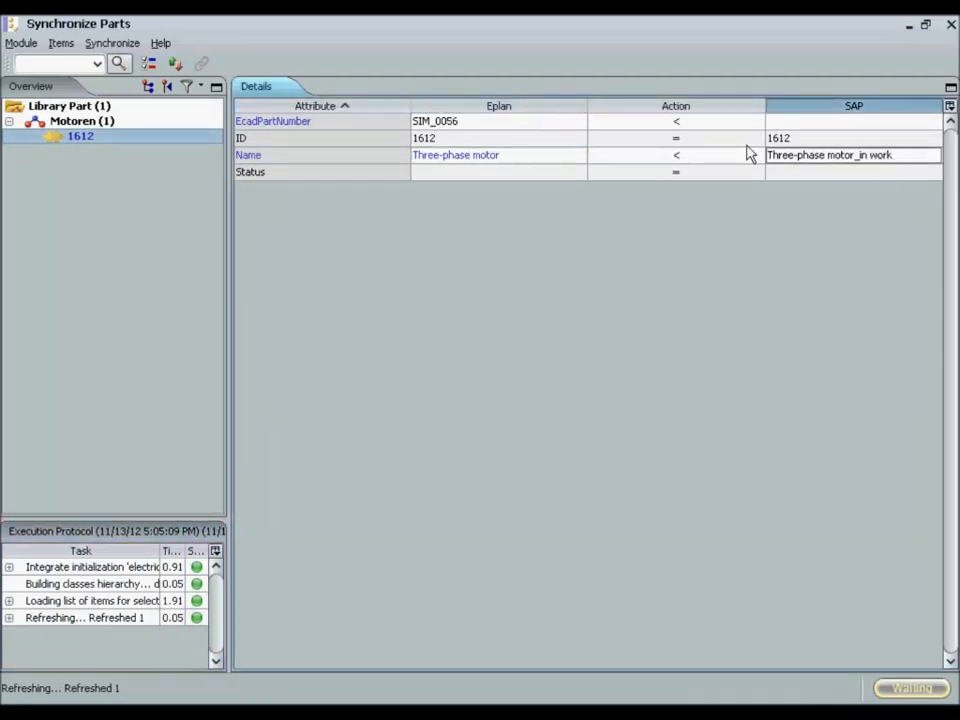
pyautogui.click(692, 160)
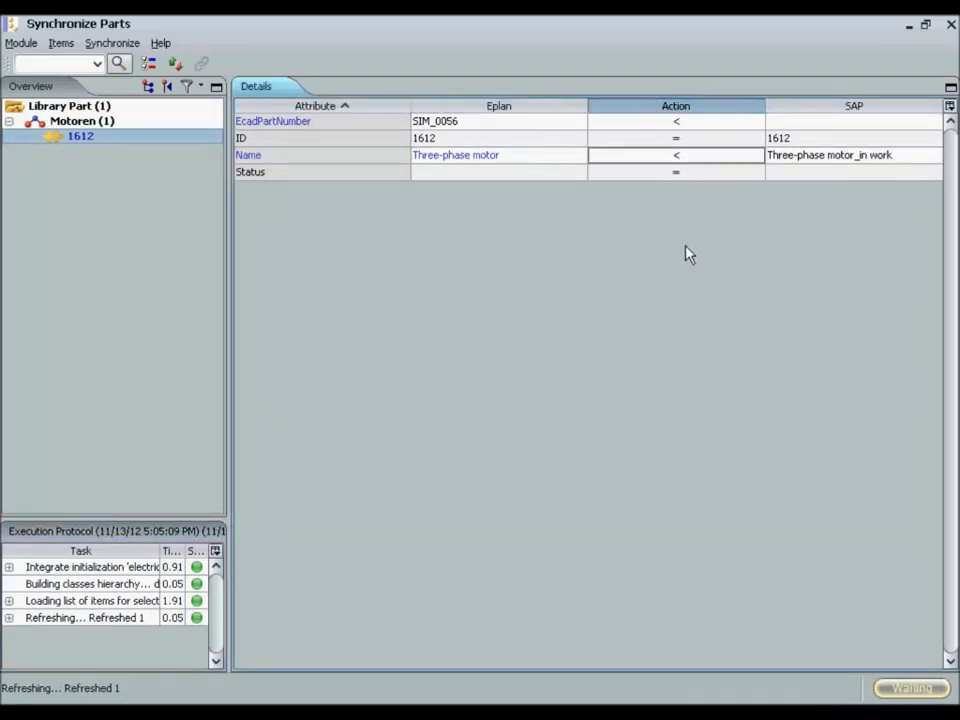
pyautogui.click(175, 63)
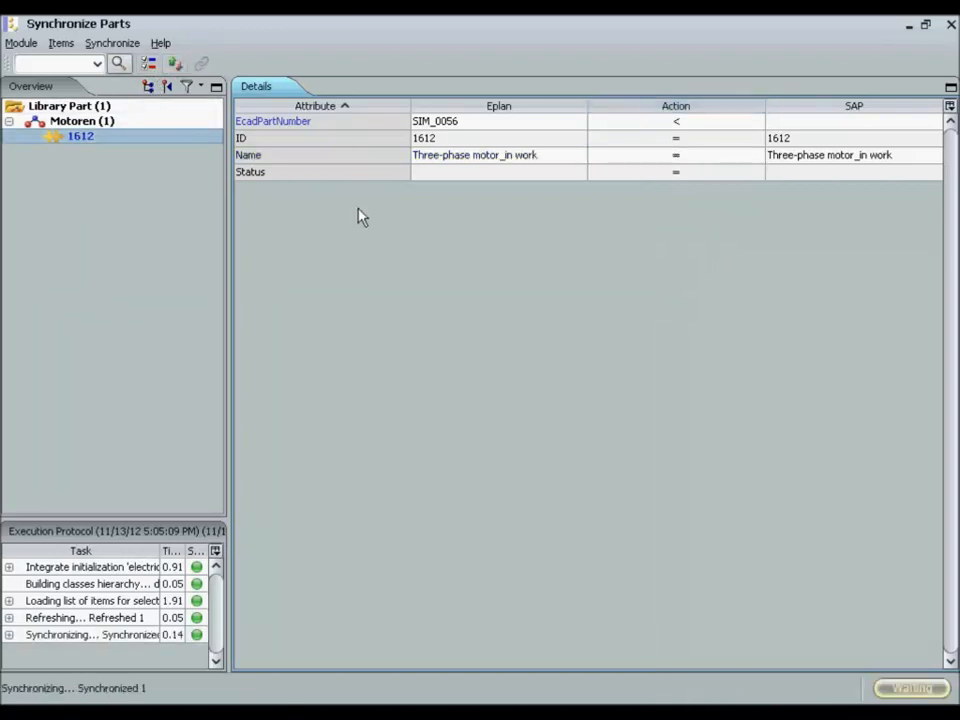
# Check that the Name of item 1612 matches in EPLAN and SAP, and exit Synchronize Parts
pyautogui.click(533, 155)
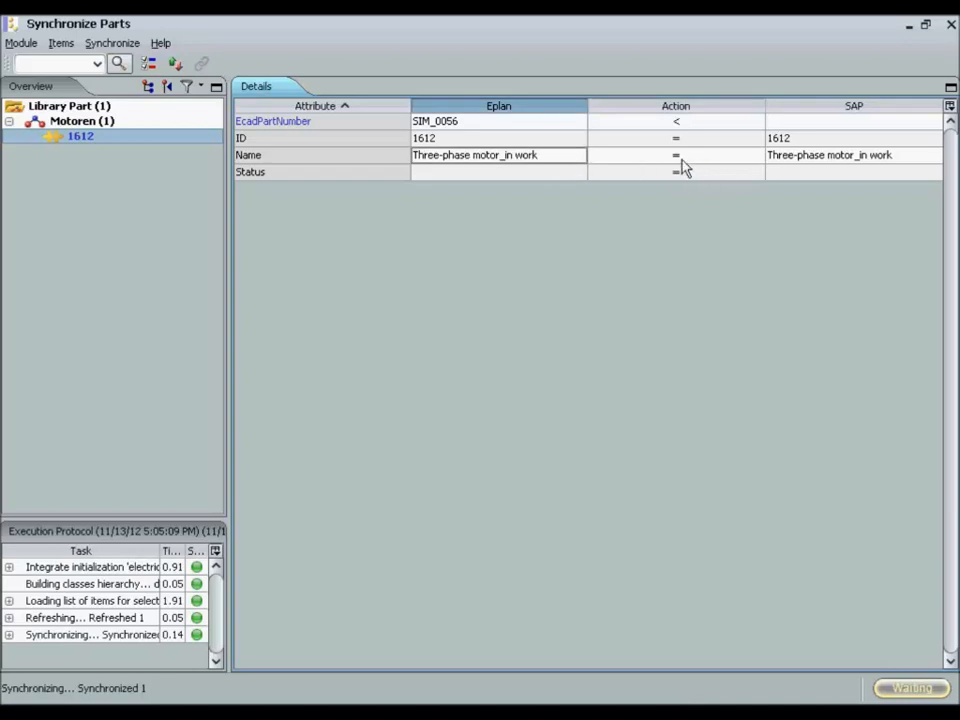
pyautogui.click(682, 158)
pyautogui.click(887, 160)
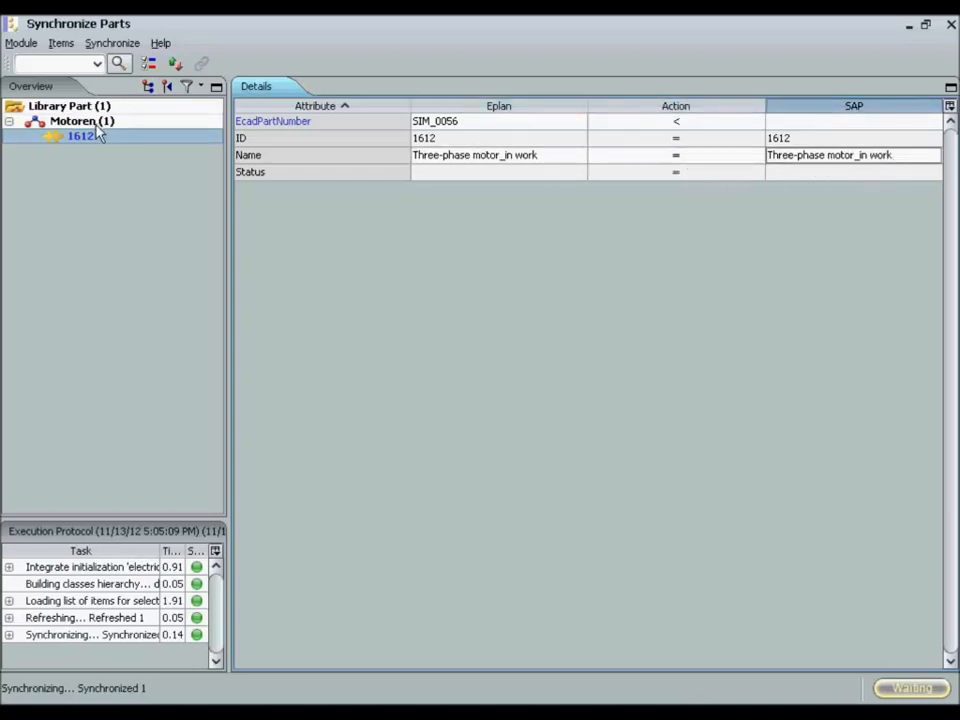
pyautogui.click(20, 43)
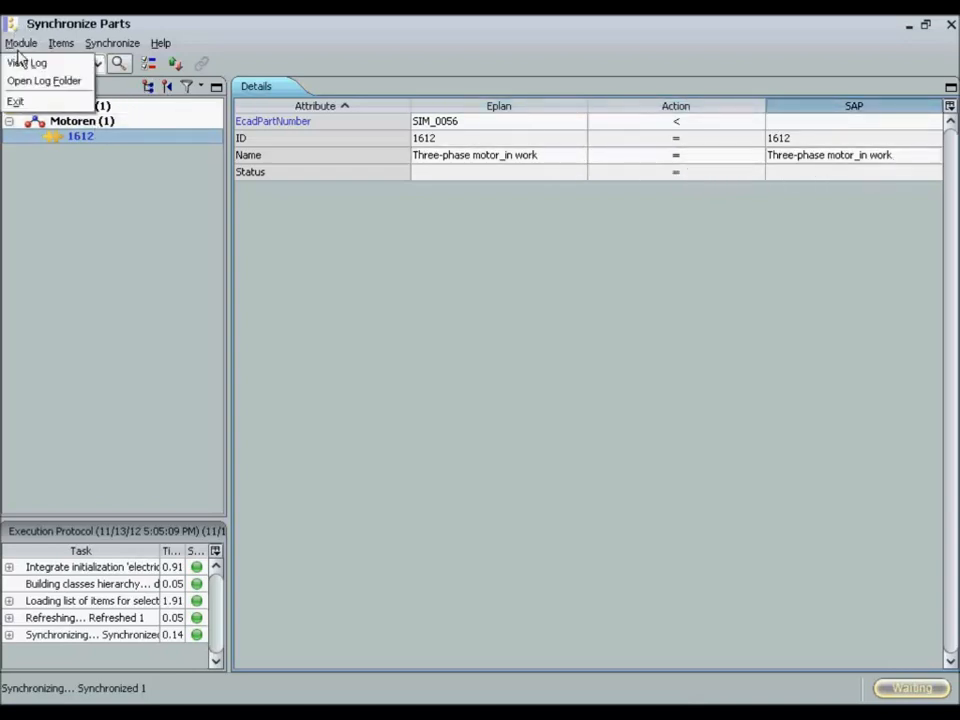
pyautogui.click(22, 102)
pyautogui.click(448, 393)
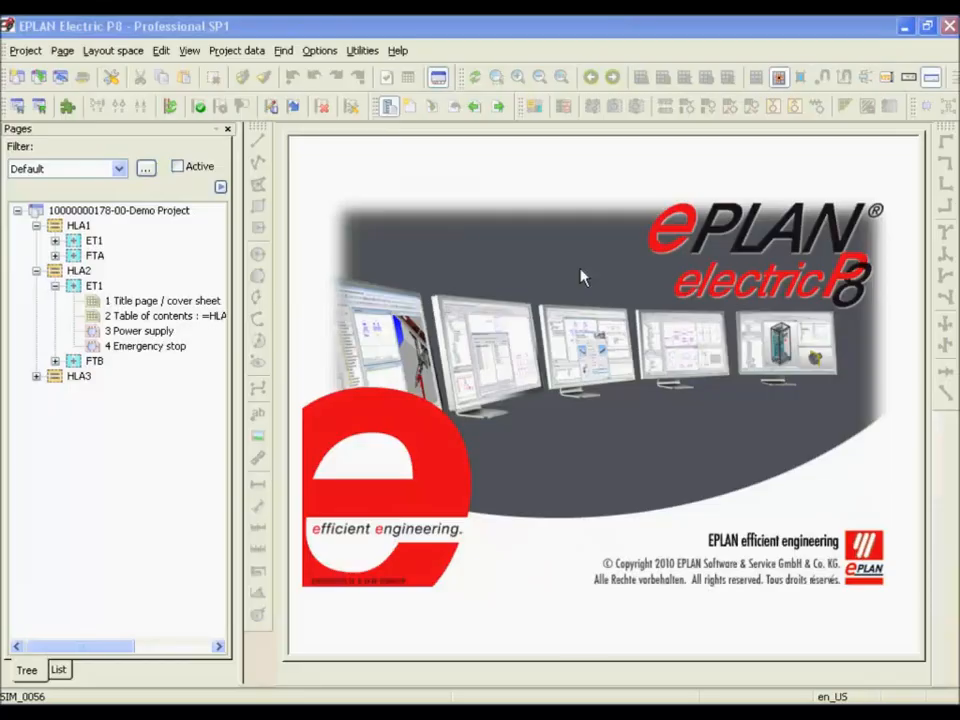
# Open page 3 Power supply of HLA1, ET1 and insert motor symbol M below the first of the two neighbouring circuit-breakers
pyautogui.click(36, 271)
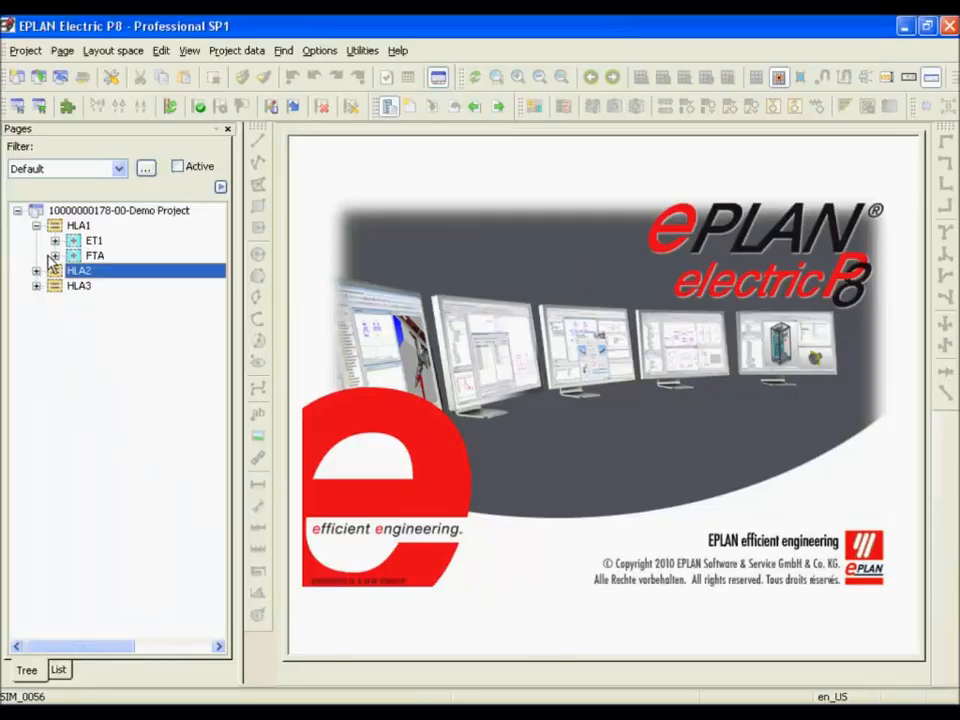
pyautogui.click(55, 241)
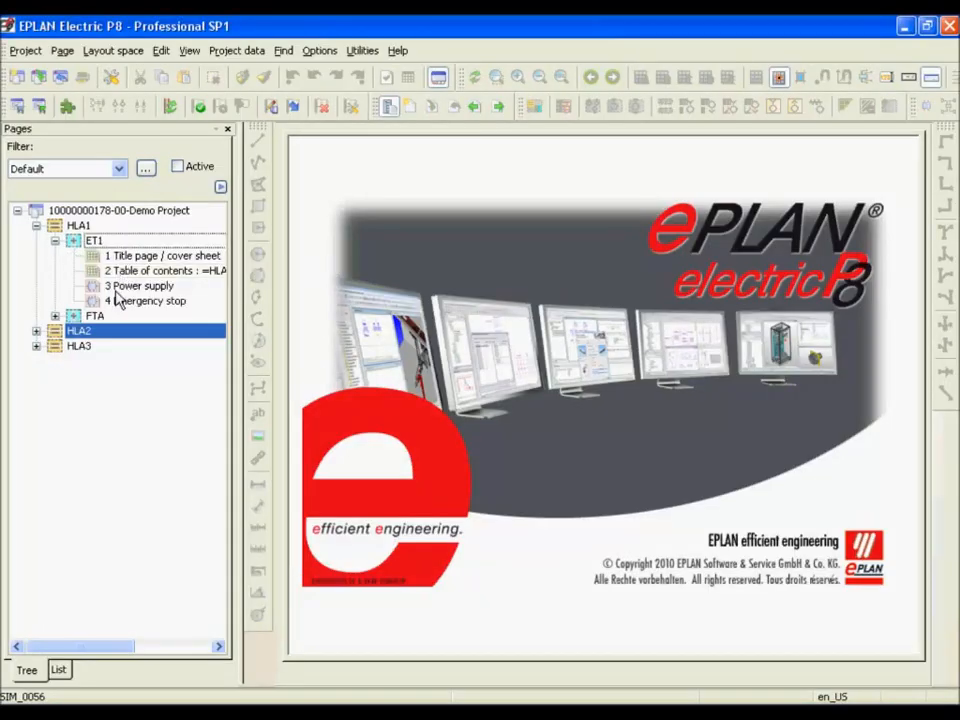
pyautogui.doubleClick(97, 290)
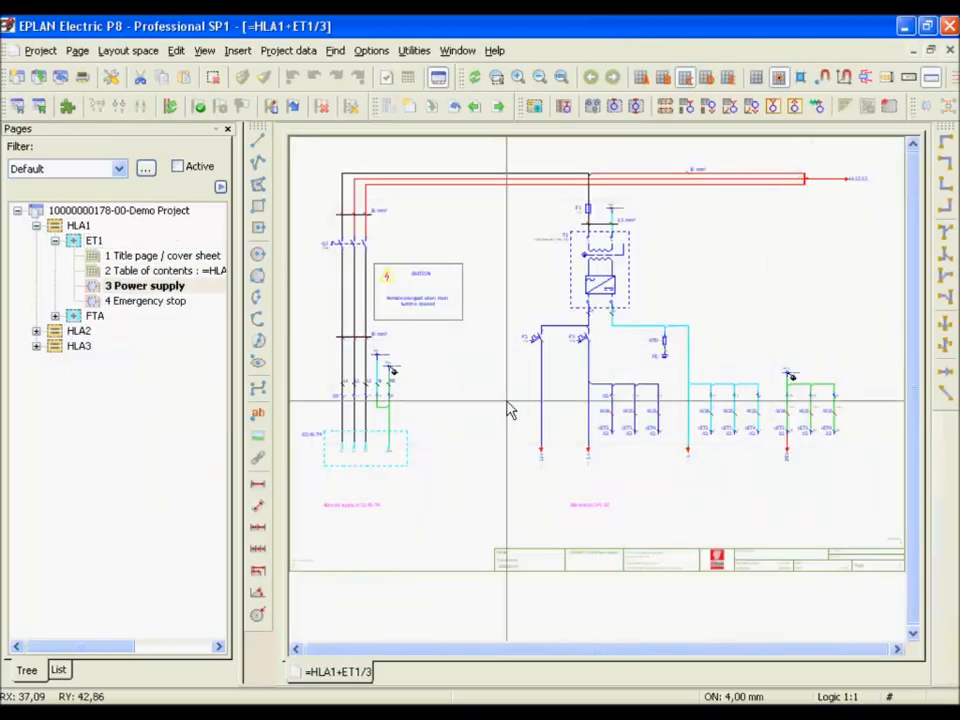
pyautogui.press('Insert')
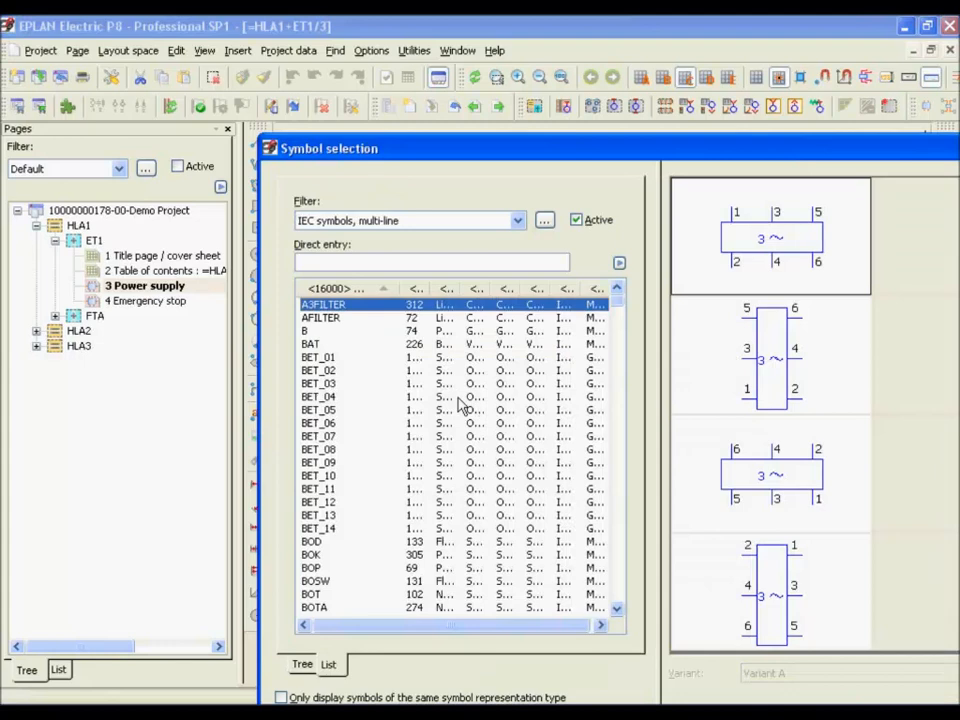
pyautogui.press('m')
pyautogui.press('Return')
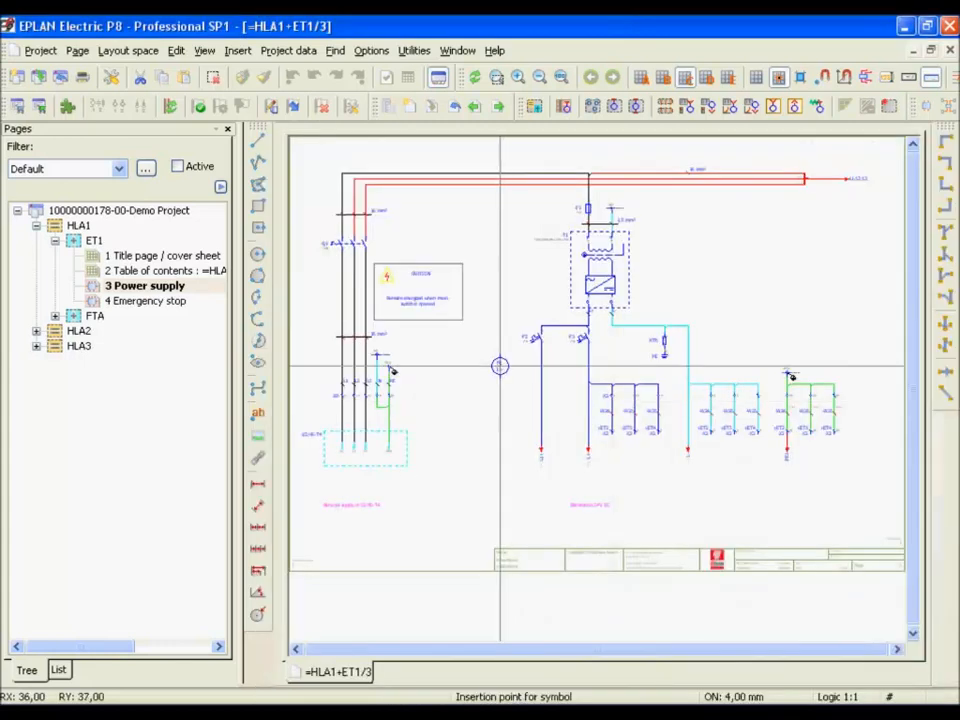
pyautogui.click(540, 389)
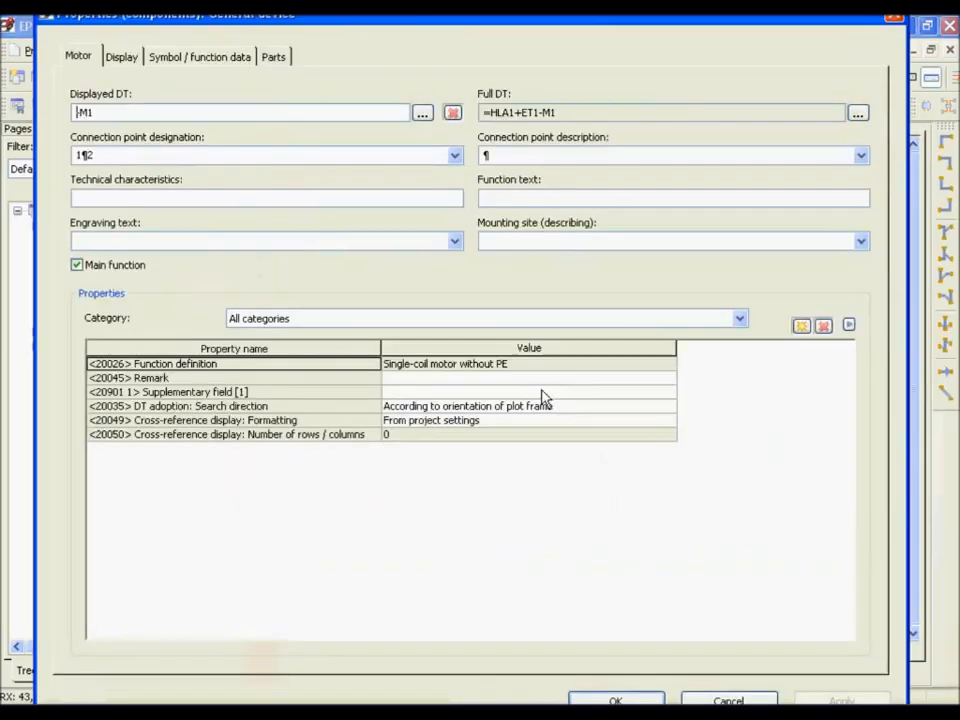
# Assign part SIM_0056 to motor M1 after checking its Designation 1, and accept overwriting the conflicting properties with the part data
pyautogui.click(274, 57)
pyautogui.click(218, 140)
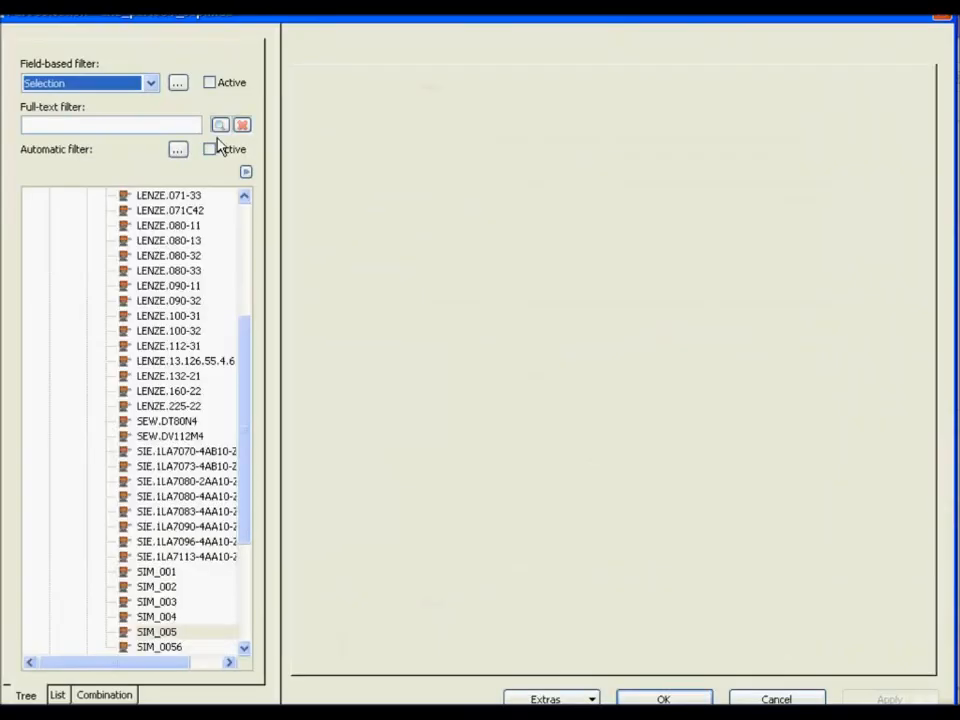
pyautogui.moveTo(242, 422); pyautogui.dragTo(244, 499)
pyautogui.click(133, 313)
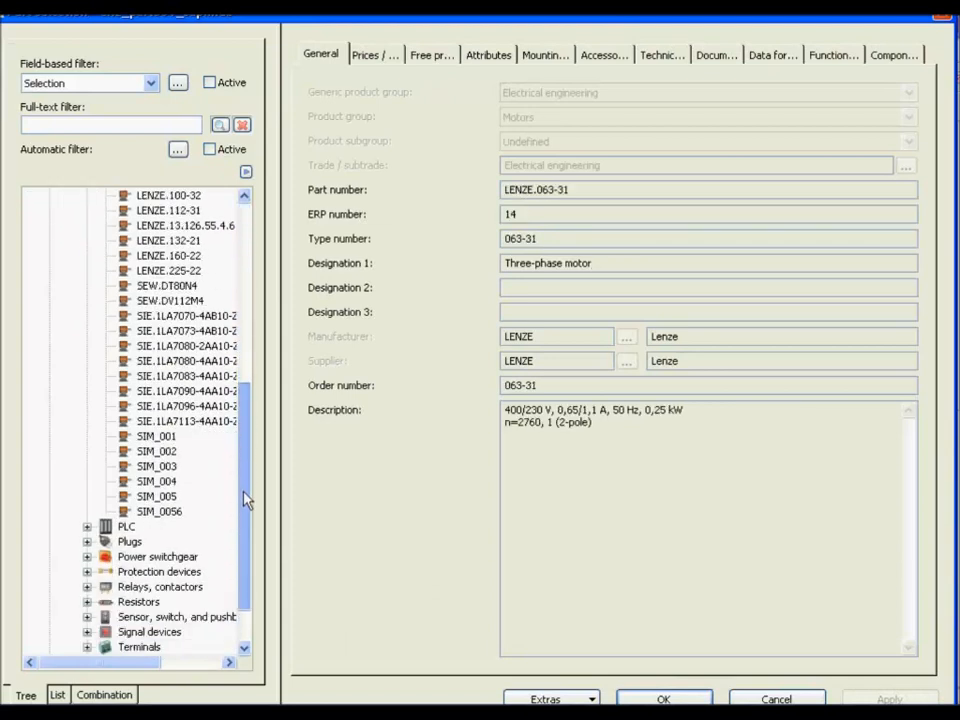
pyautogui.click(163, 511)
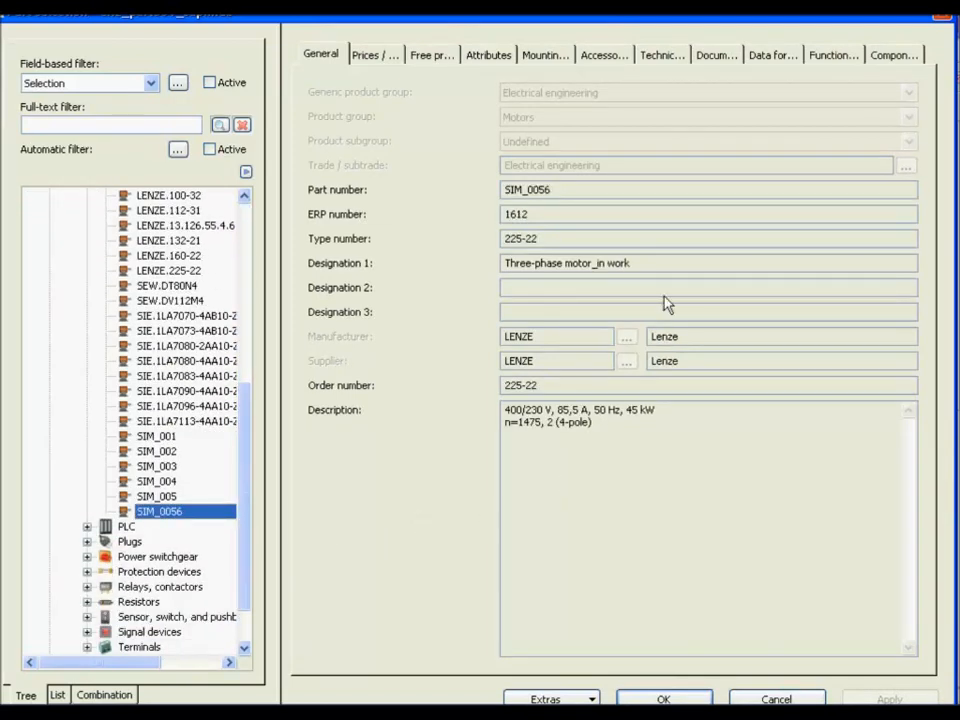
pyautogui.click(635, 260)
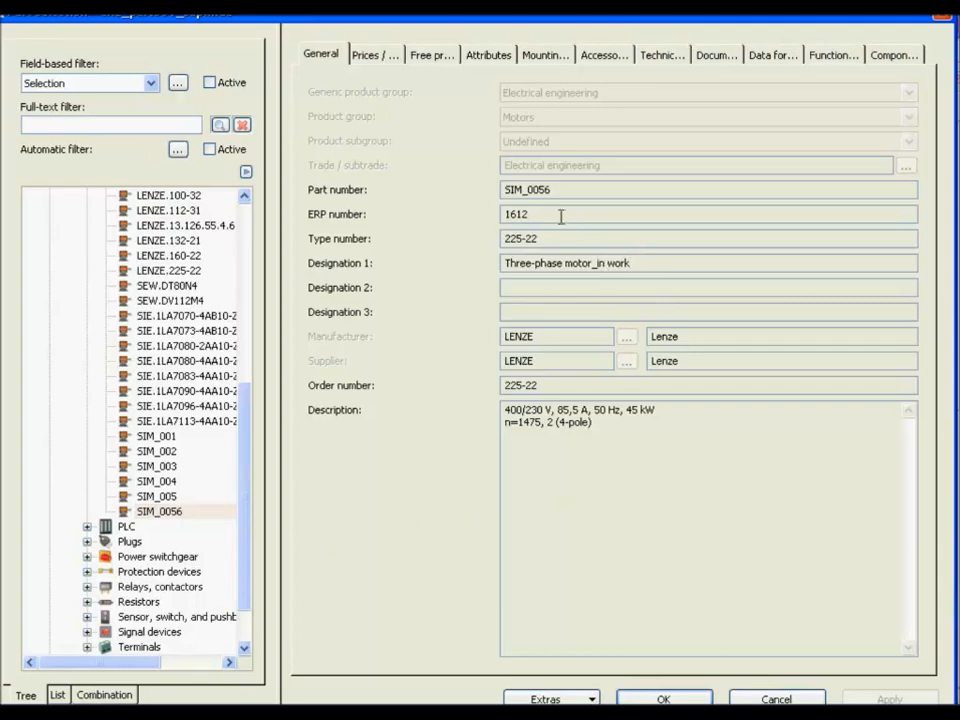
pyautogui.click(680, 699)
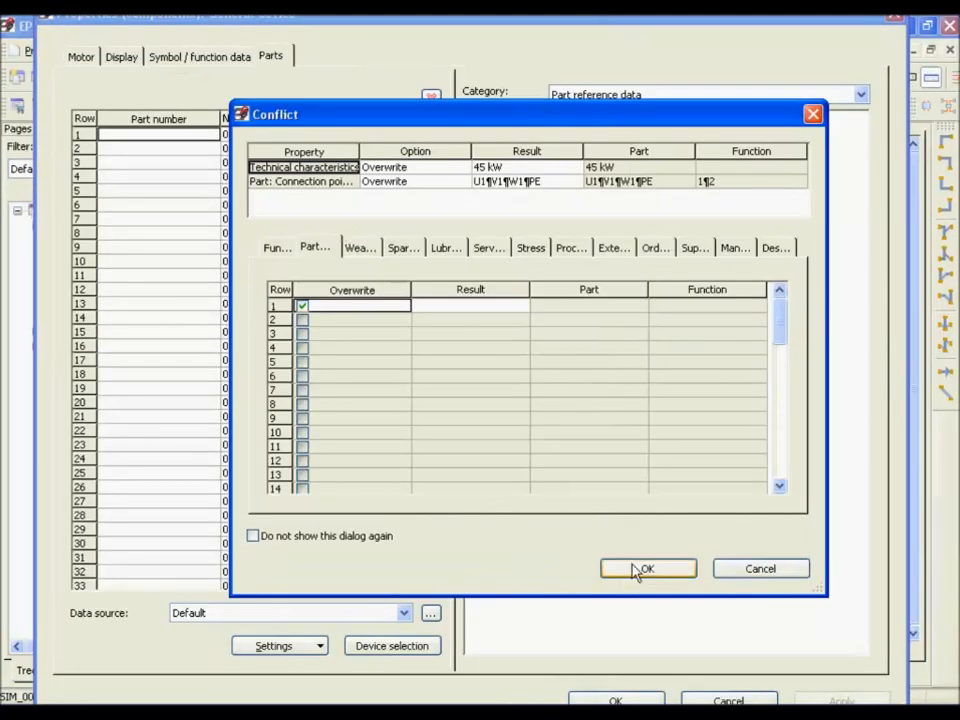
pyautogui.click(634, 568)
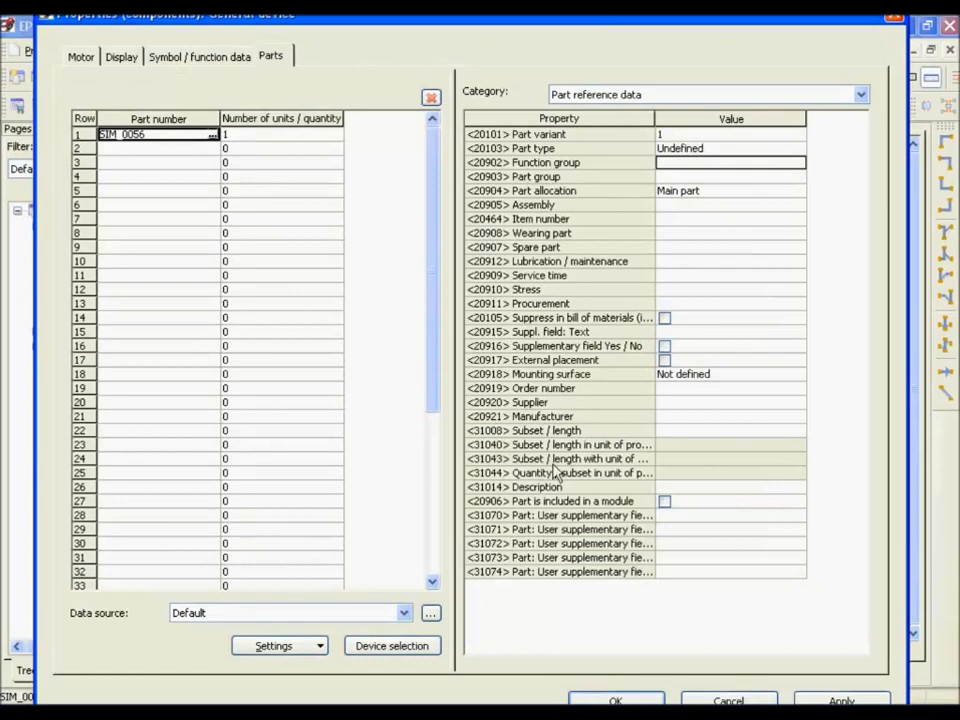
pyautogui.click(620, 700)
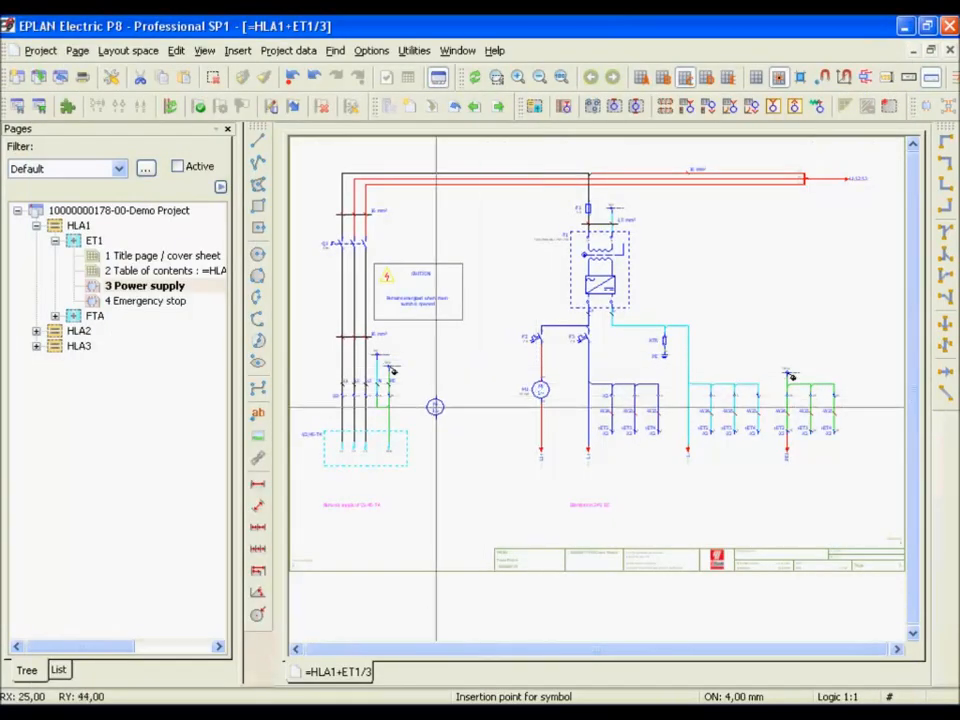
# Start Save to PLM for the project with Make BOM enabled for subitem 1609 (HLA1 name)
pyautogui.click(414, 52)
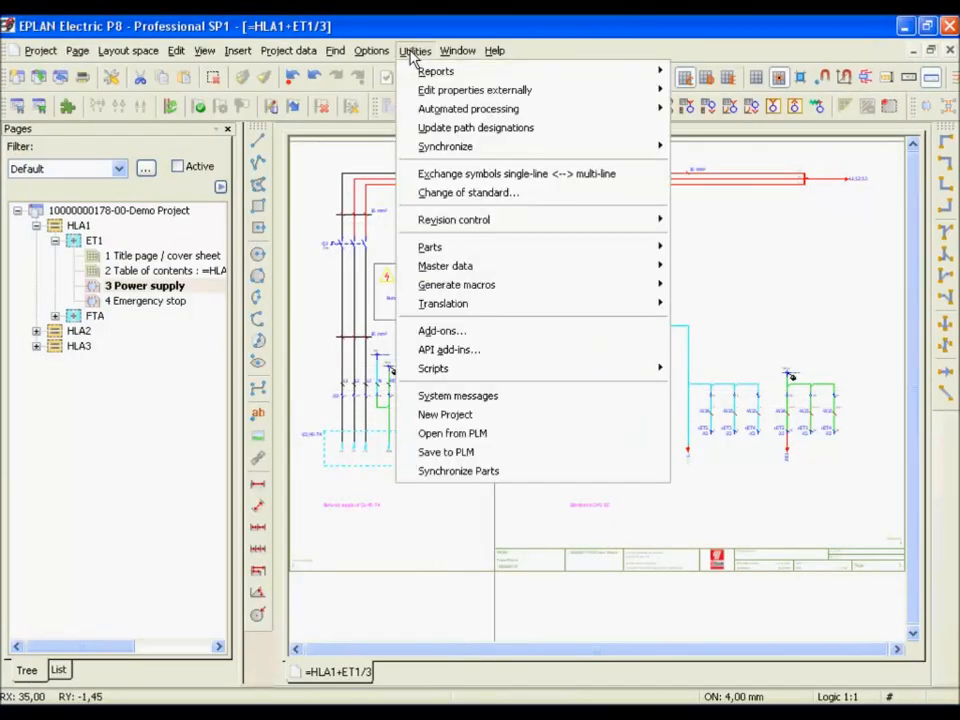
pyautogui.click(414, 52)
pyautogui.click(412, 52)
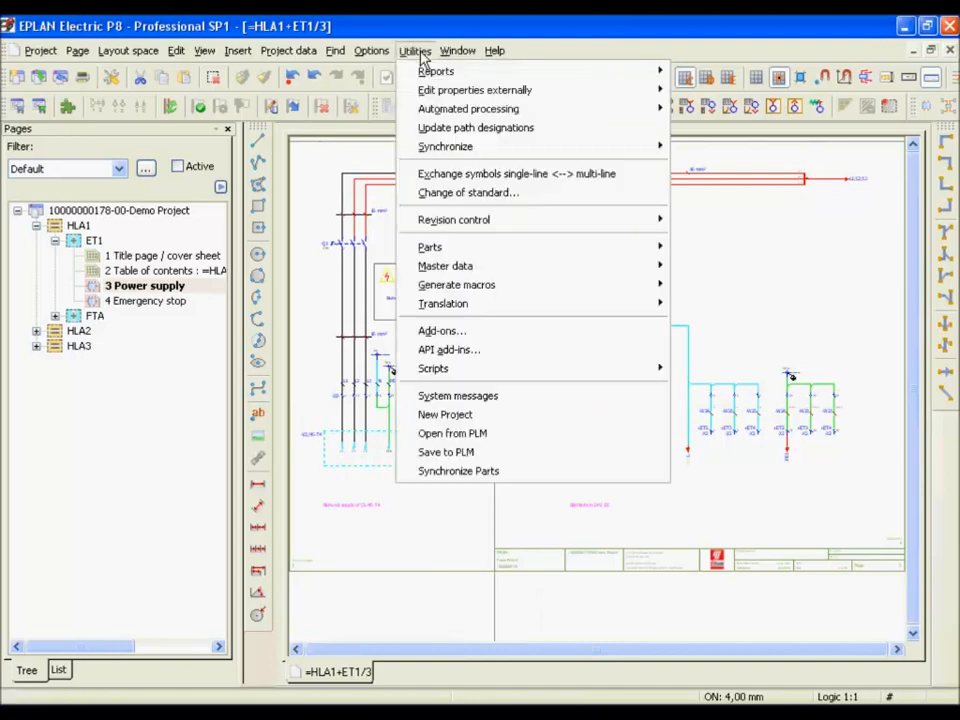
pyautogui.click(521, 453)
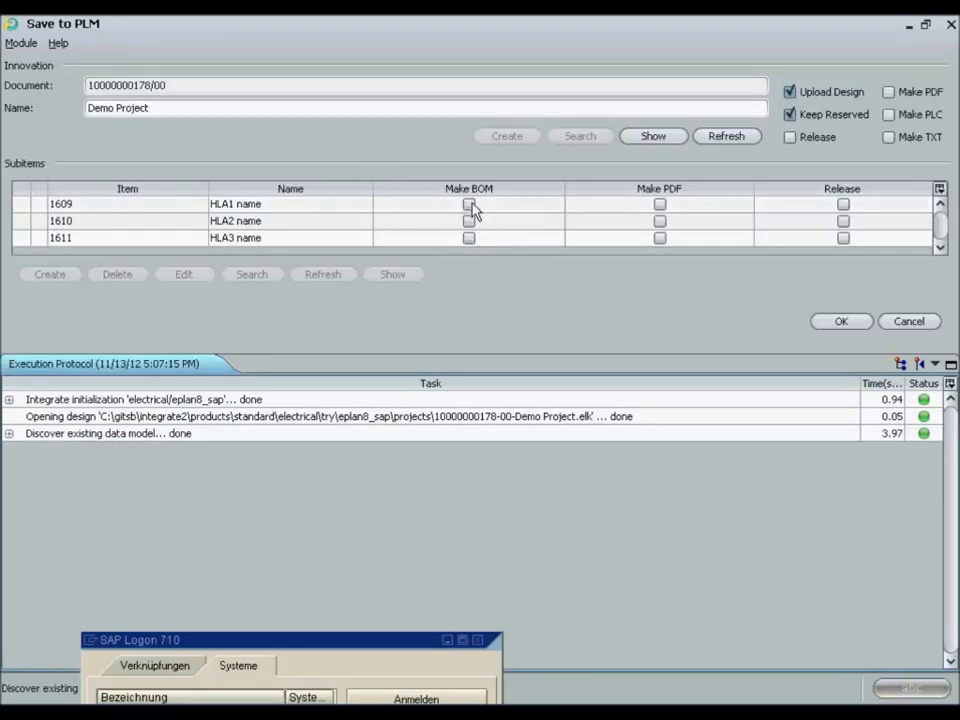
pyautogui.click(469, 205)
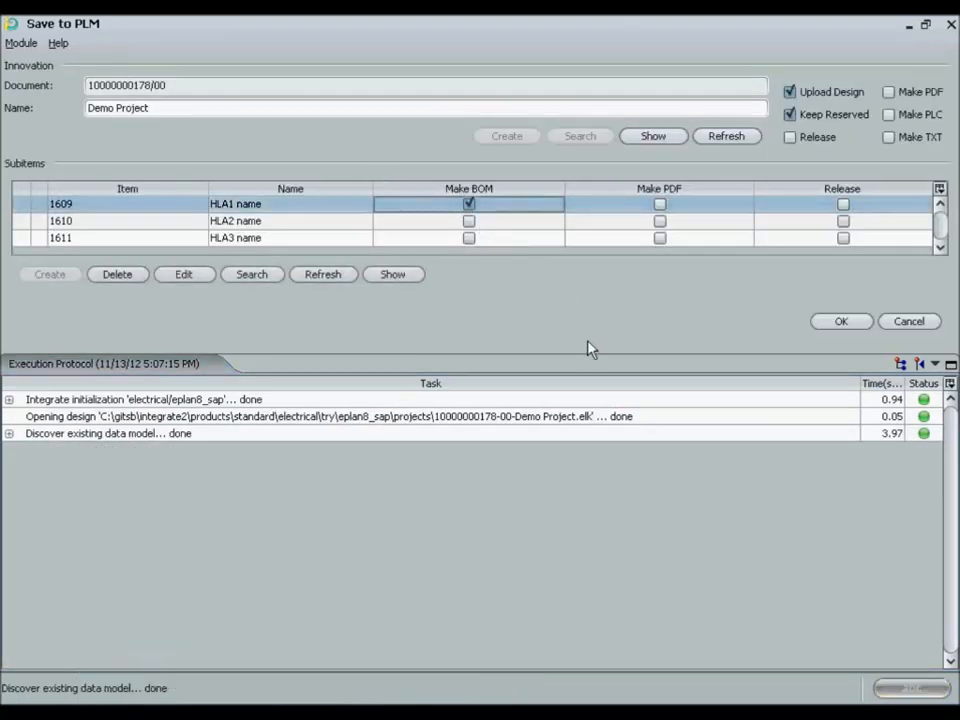
pyautogui.click(841, 321)
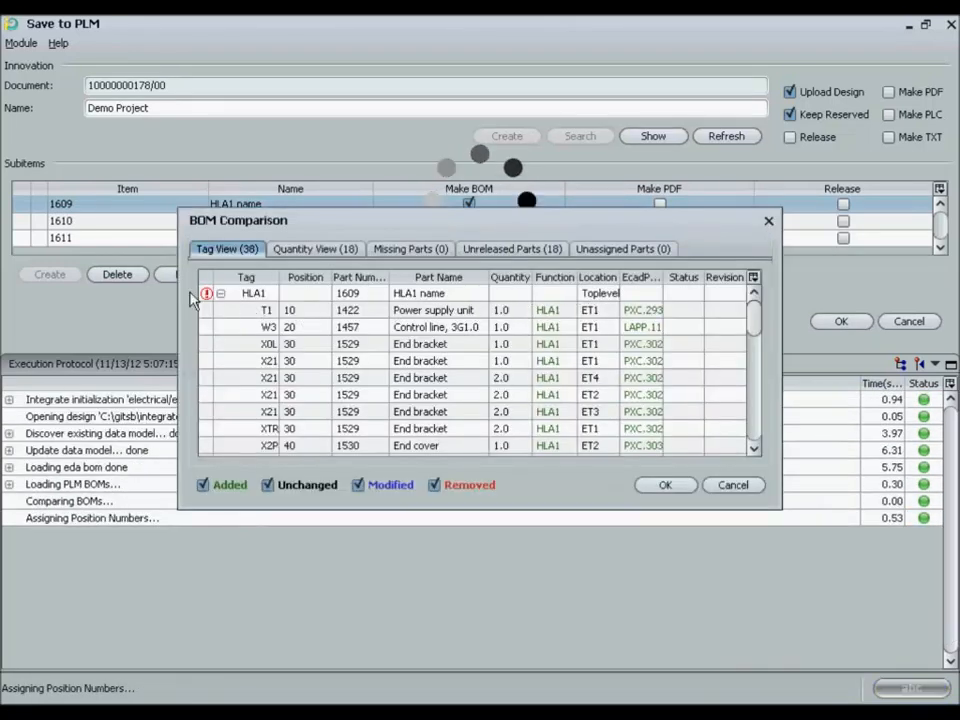
# Enlarge the BOM Comparison and look through the HLA1 tag view for the newly added motor M1
pyautogui.click(220, 293)
pyautogui.moveTo(340, 222); pyautogui.dragTo(326, 102)
pyautogui.moveTo(757, 386); pyautogui.dragTo(886, 617)
pyautogui.click(207, 173)
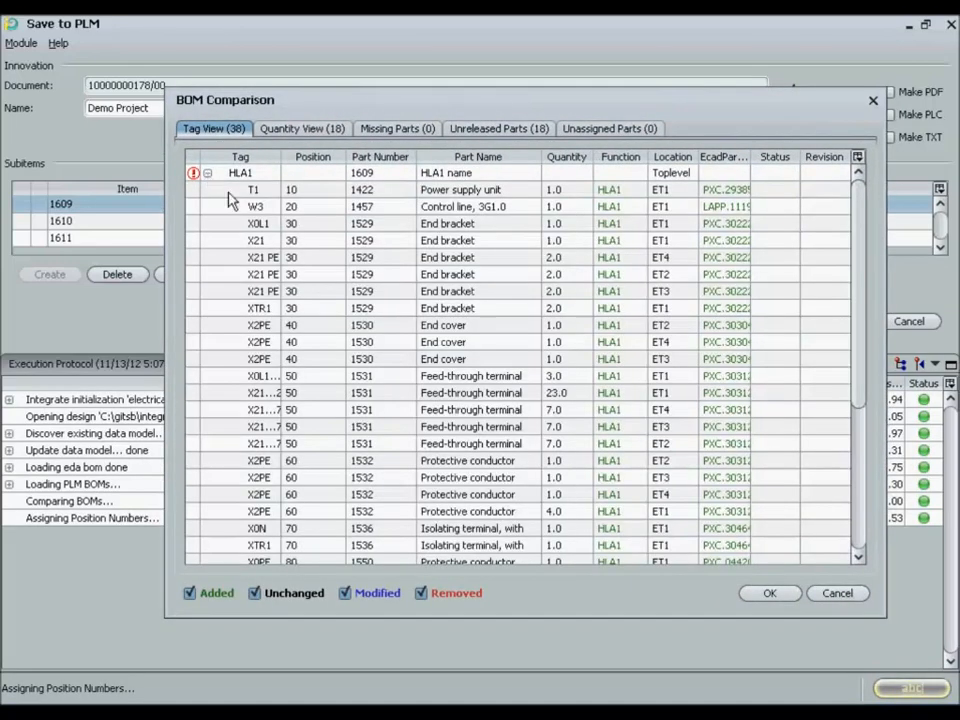
pyautogui.click(256, 224)
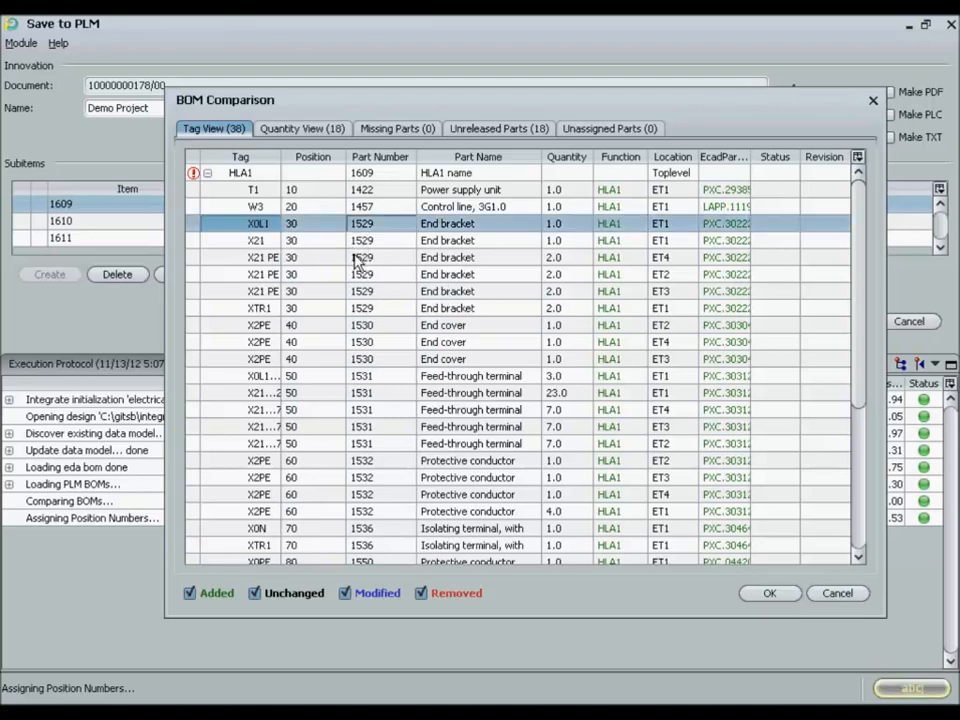
pyautogui.scroll(-5, 333, 404)
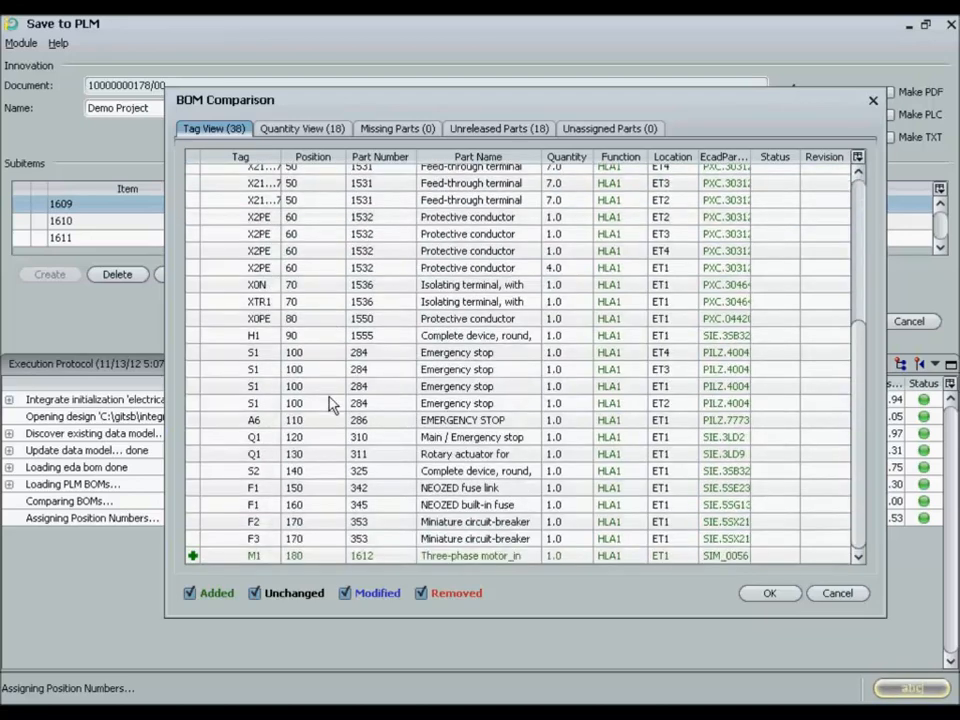
# Examine motor M1's entry in the tag view with the Part Name column widened, hiding unchanged entries and showing them again
pyautogui.click(300, 557)
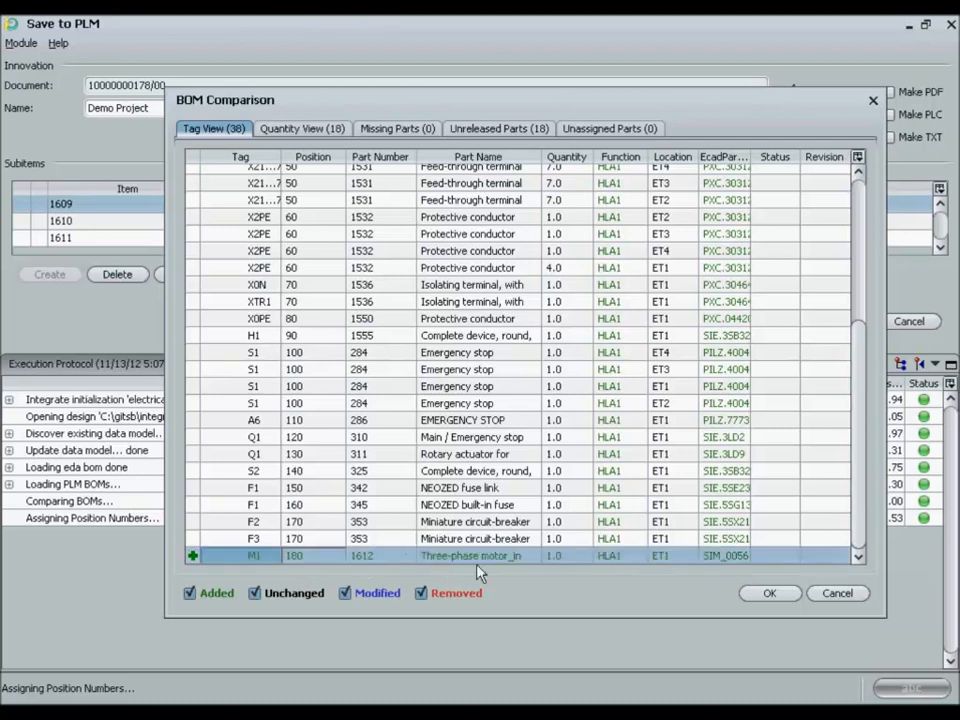
pyautogui.moveTo(548, 160); pyautogui.dragTo(621, 160)
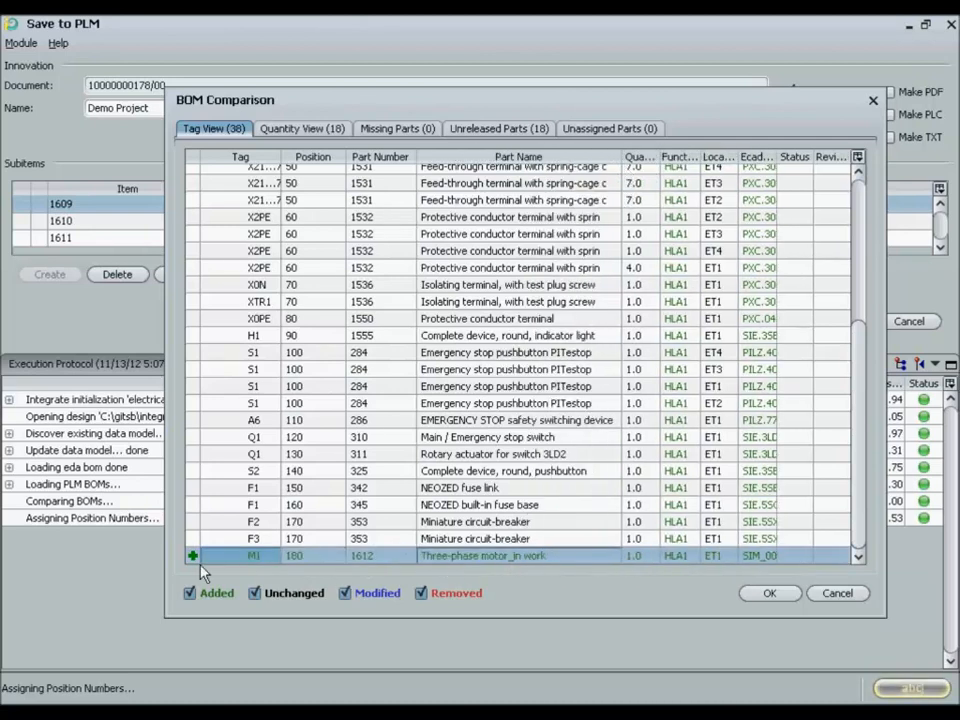
pyautogui.click(255, 594)
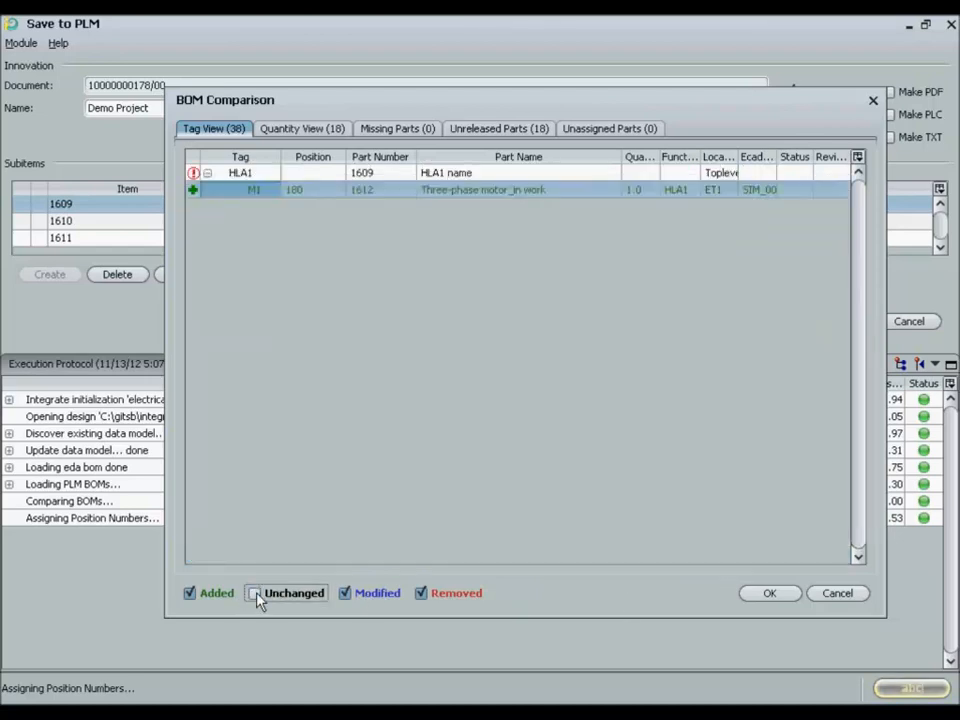
pyautogui.click(255, 594)
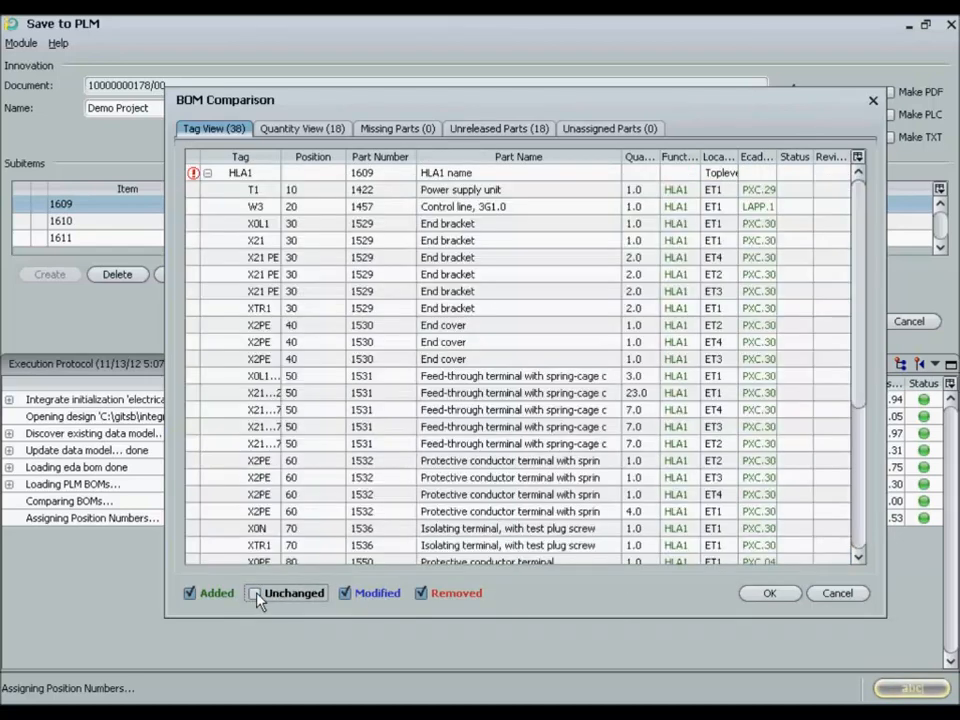
# Review the quantity, missing parts and unreleased parts views, return to the tag view and accept the BOM Comparison
pyautogui.click(316, 131)
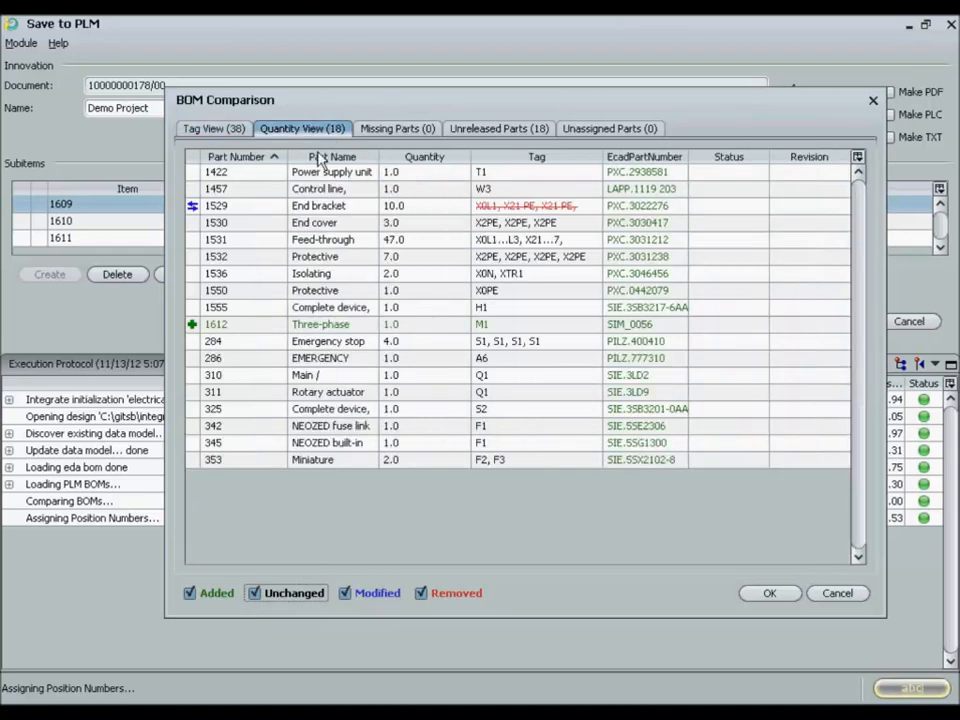
pyautogui.click(242, 326)
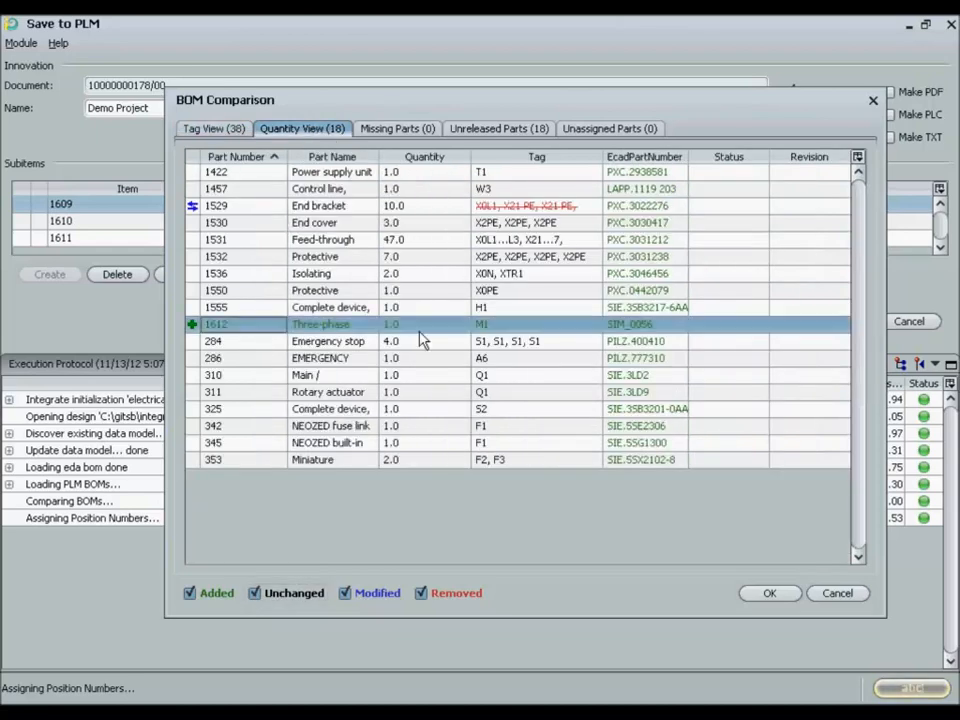
pyautogui.click(398, 127)
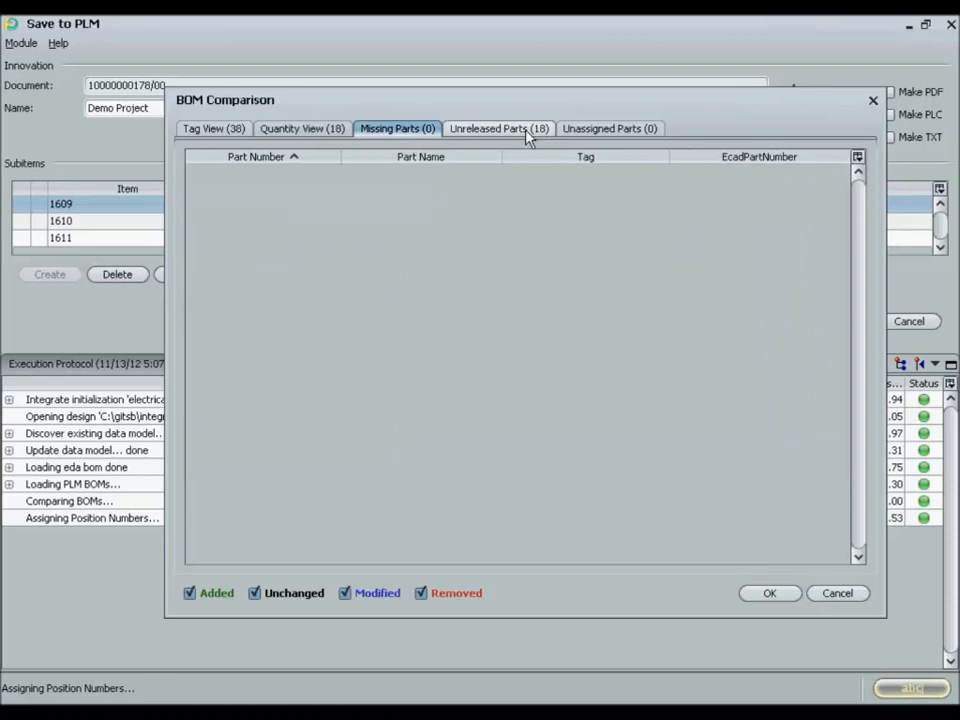
pyautogui.click(528, 133)
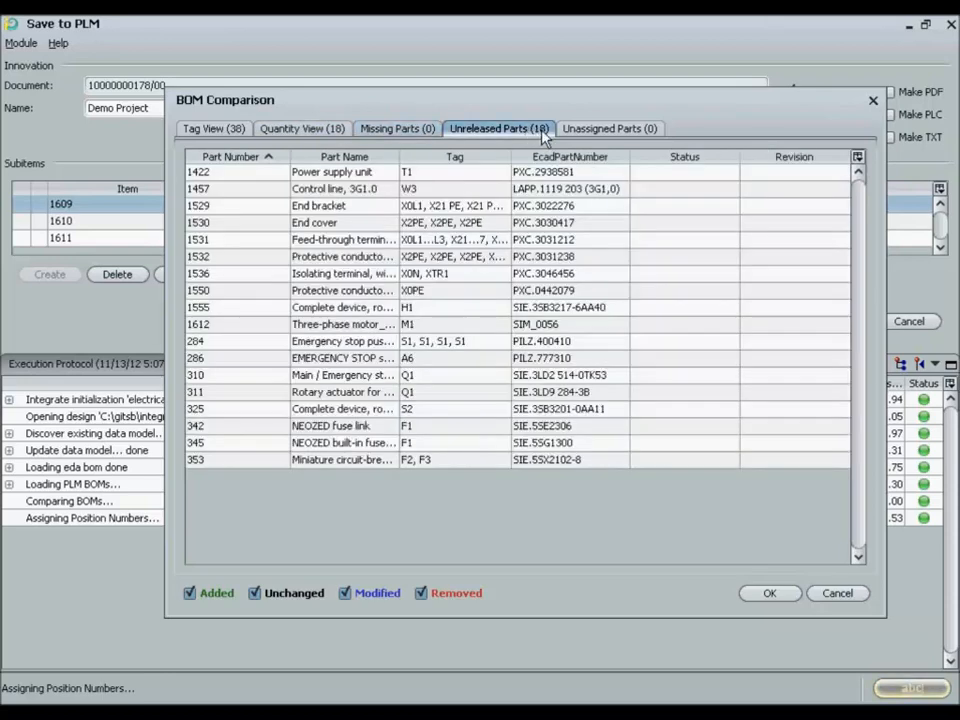
pyautogui.click(214, 131)
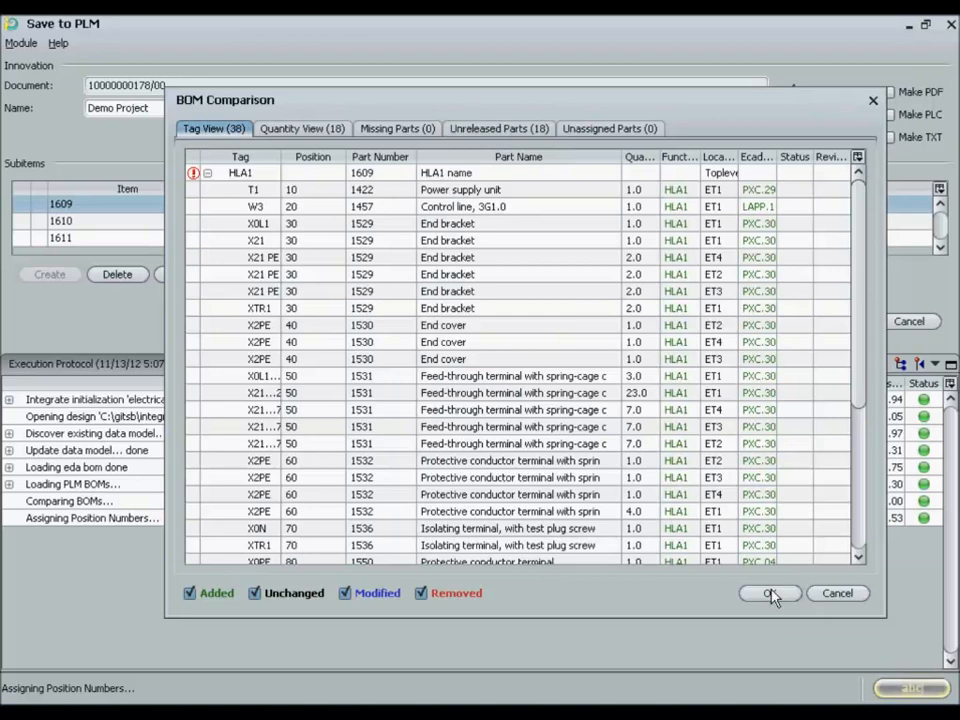
pyautogui.click(771, 594)
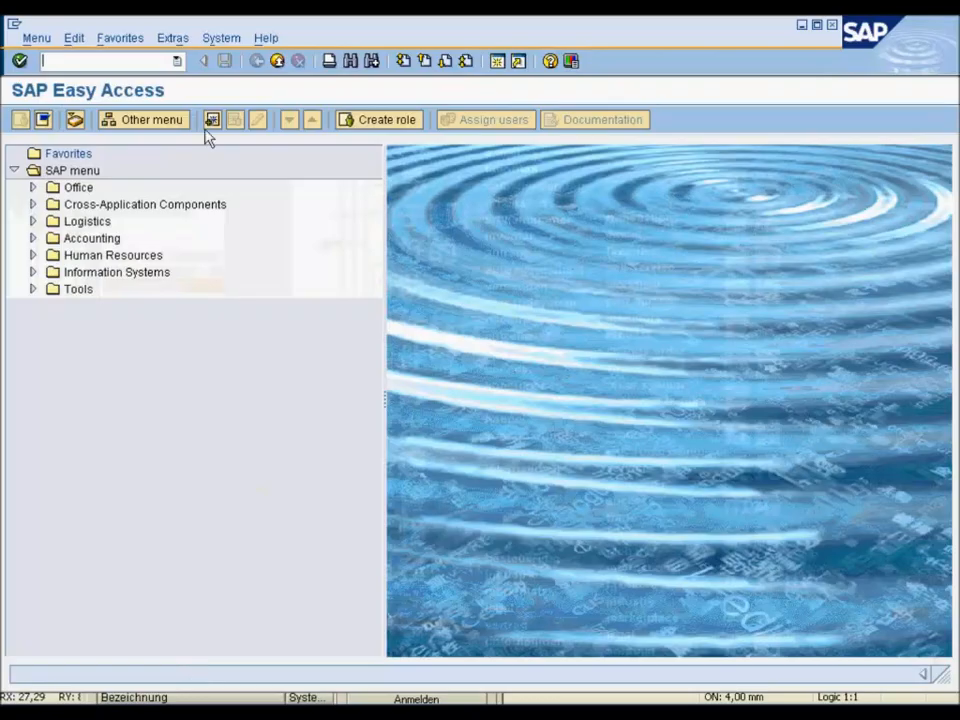
# In SAP Easy Access, run transaction cs03 and display the material BOM of 1609
pyautogui.write('cs03')
pyautogui.press('Return')
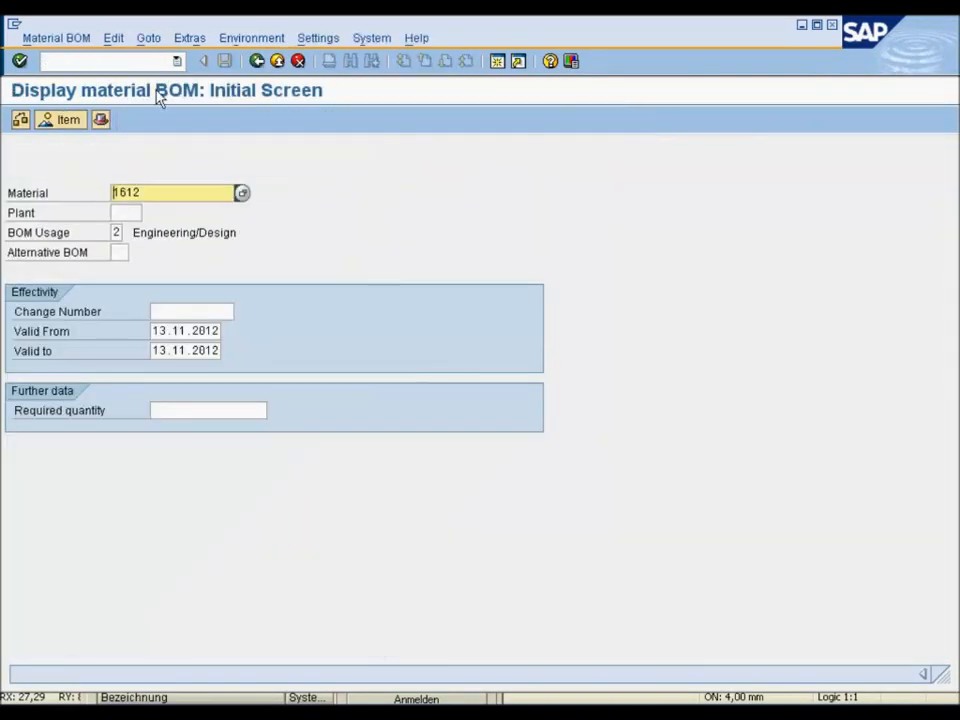
pyautogui.press('BackSpace')
pyautogui.press('BackSpace')
pyautogui.write('89')
pyautogui.press('Return')
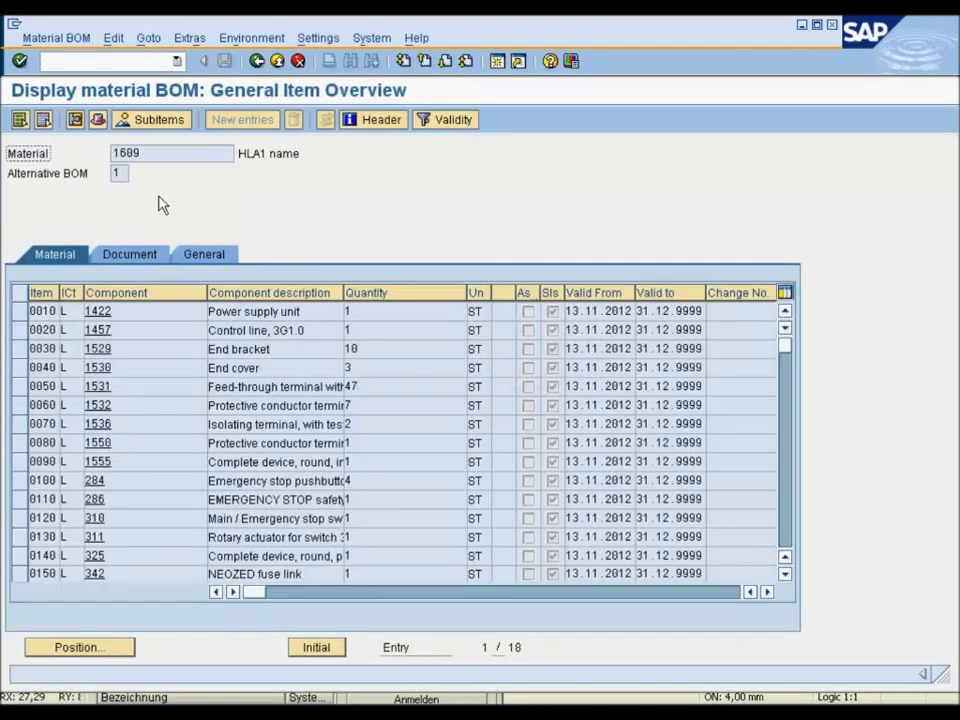
# Find and select item 0180 with component 1612 in the BOM, and widen the component description column to read it fully
pyautogui.scroll(-1, 145, 488)
pyautogui.scroll(-2, 145, 488)
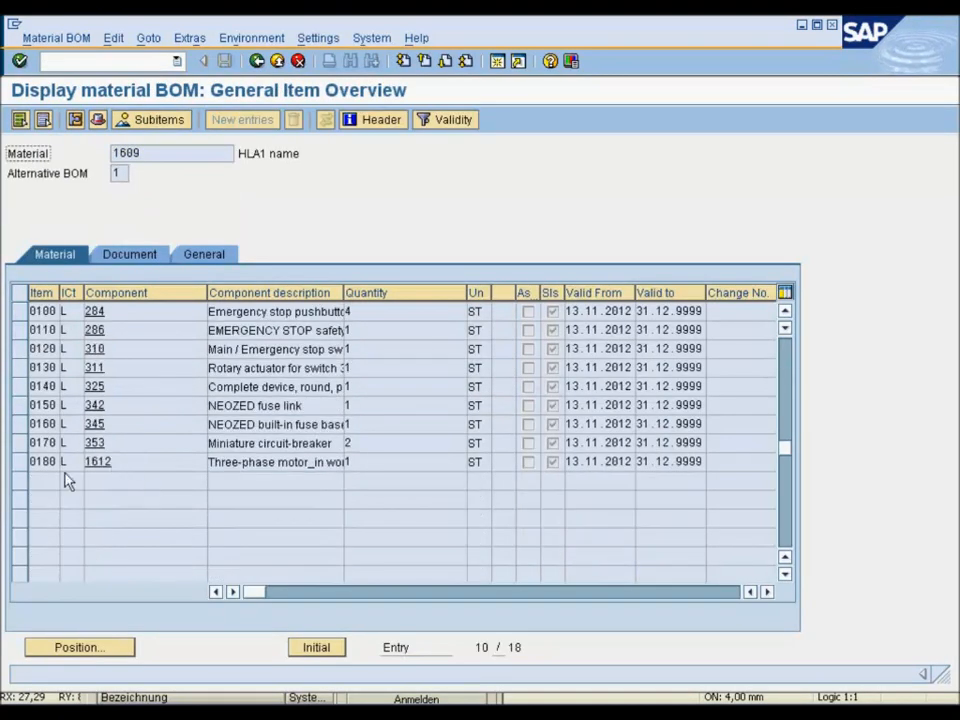
pyautogui.click(19, 461)
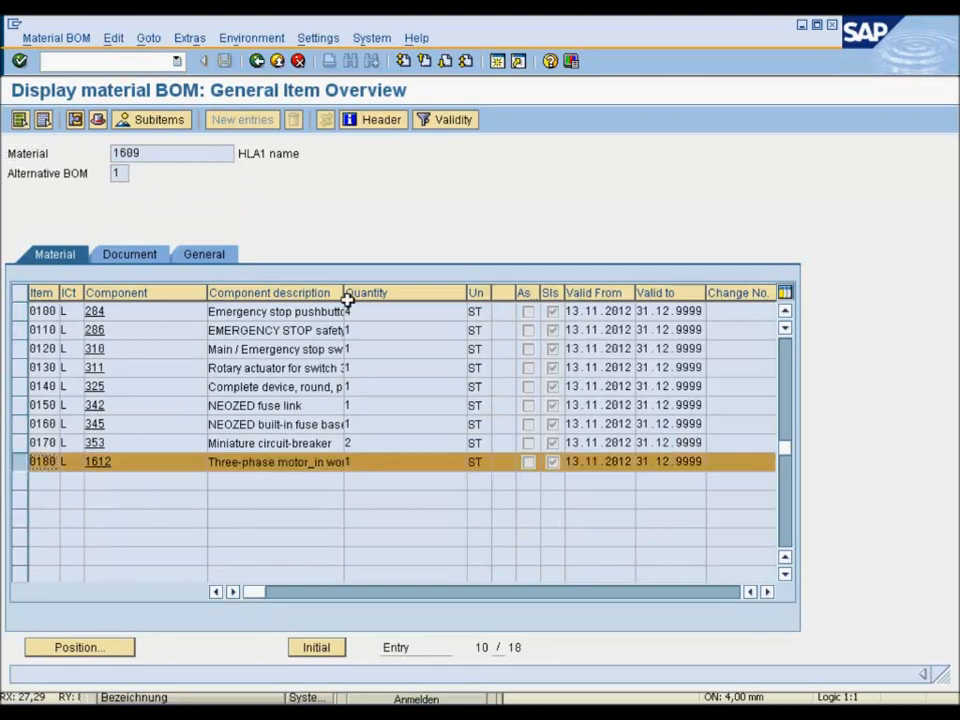
pyautogui.moveTo(343, 293); pyautogui.dragTo(423, 306)
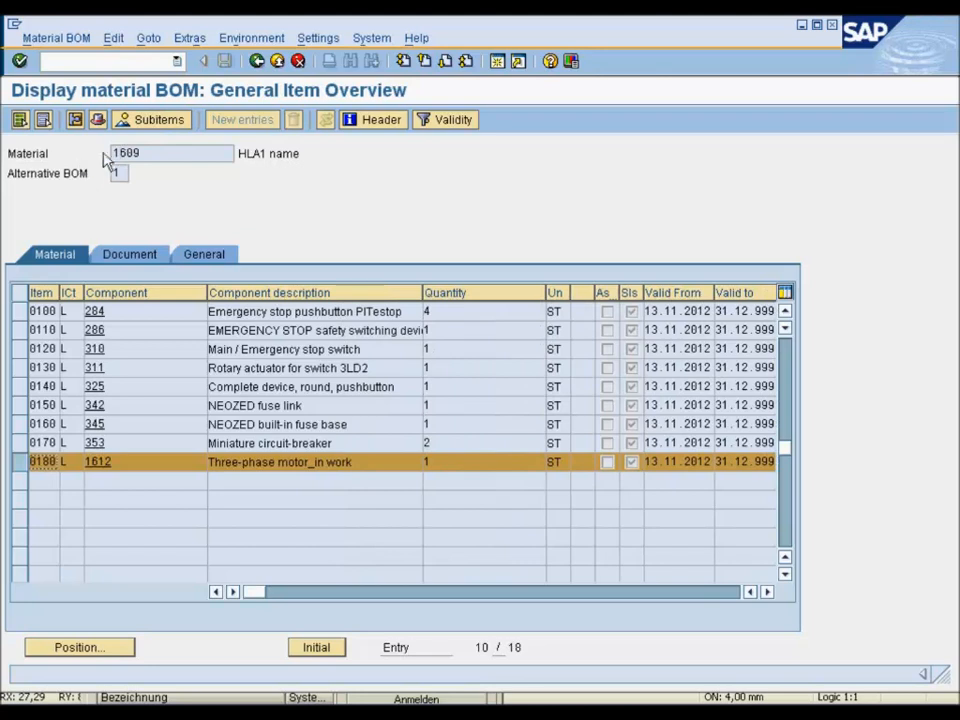
# View the sub-items of item 0180 for its installation point and tag, and return to SAP Easy Access
pyautogui.click(150, 120)
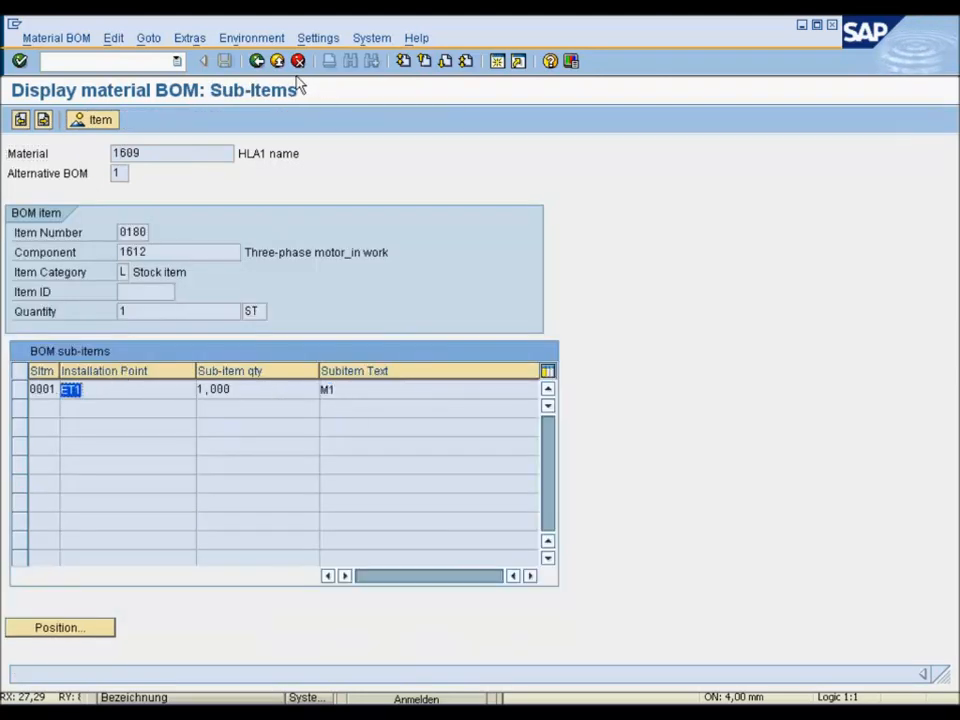
pyautogui.click(257, 62)
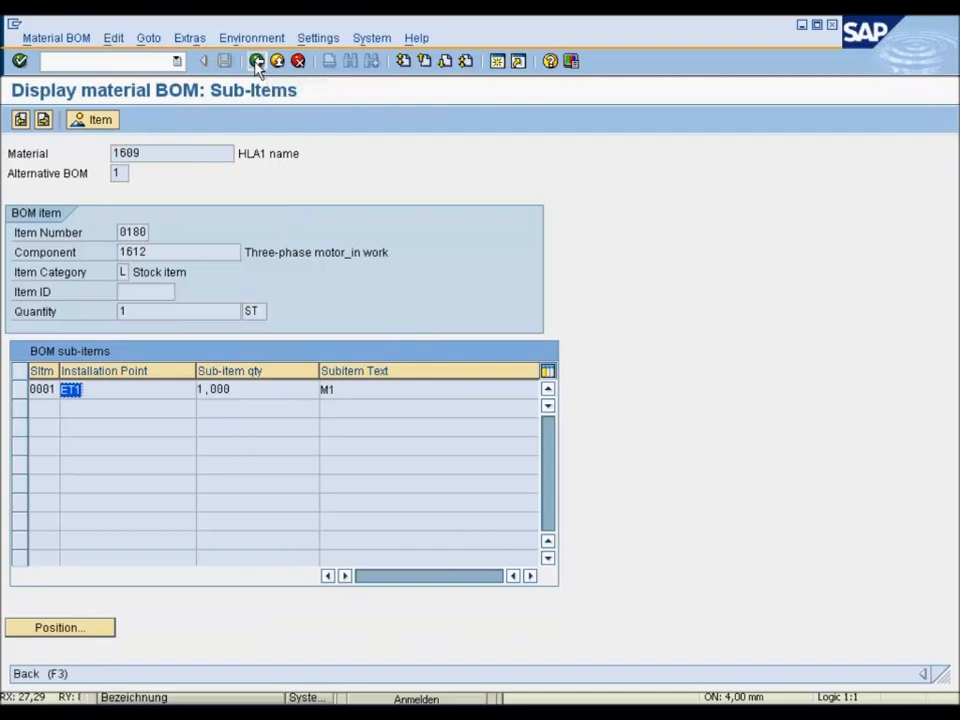
pyautogui.click(257, 62)
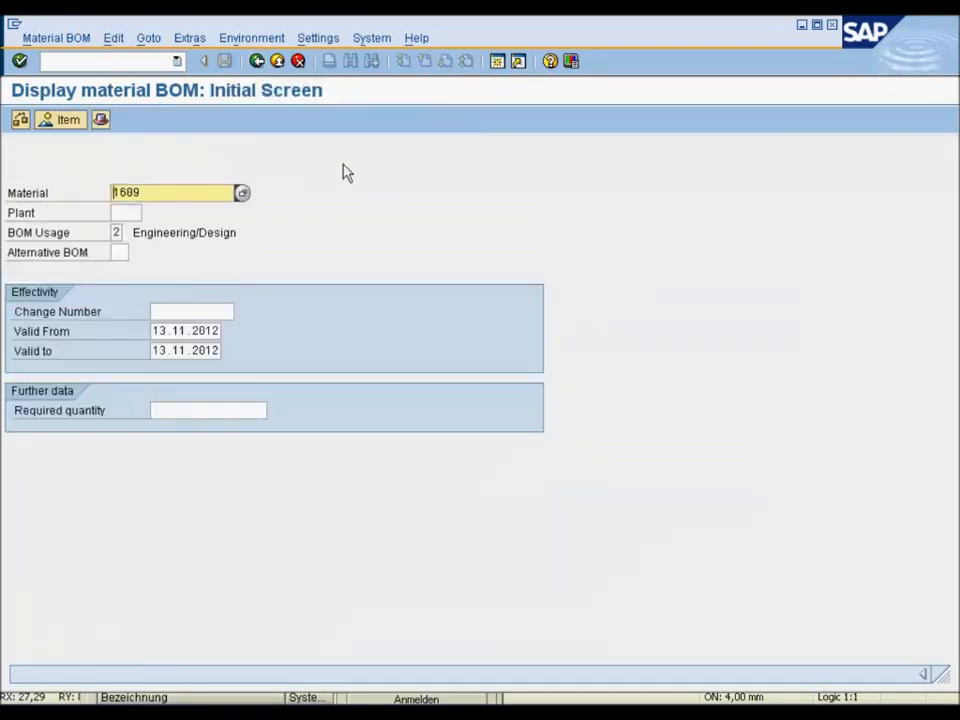
pyautogui.click(257, 62)
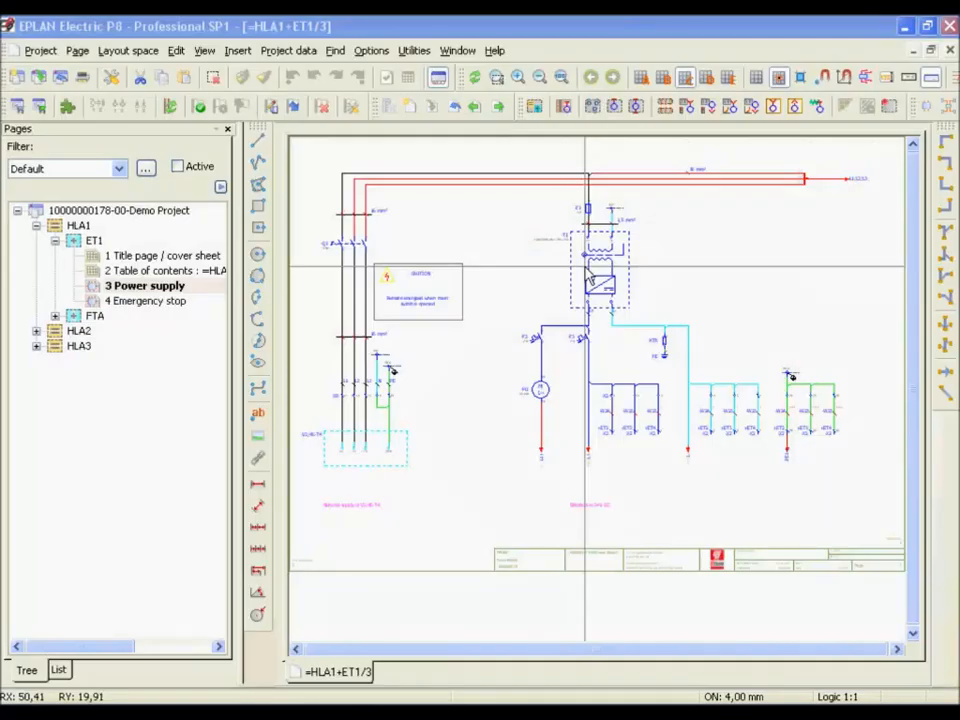
# In EPLAN, delete motor M1 below the first circuit-breaker on page 3 Power supply
pyautogui.click(540, 391)
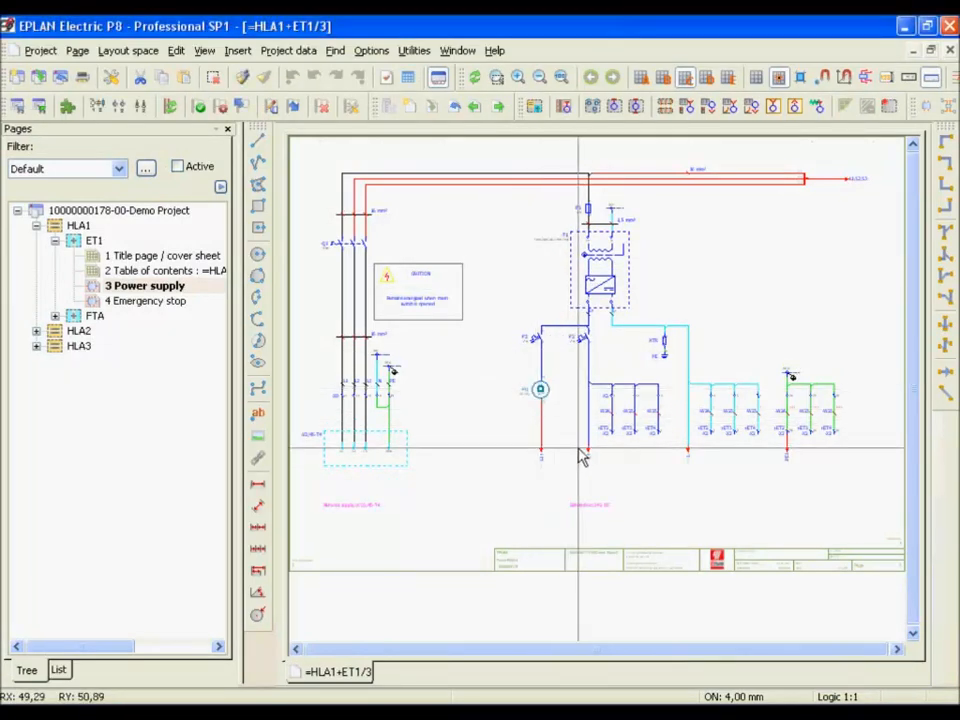
pyautogui.press('Delete')
# Start Save to PLM for the project with Make BOM enabled for subitem 1609, leaving the other subitems out
pyautogui.click(415, 51)
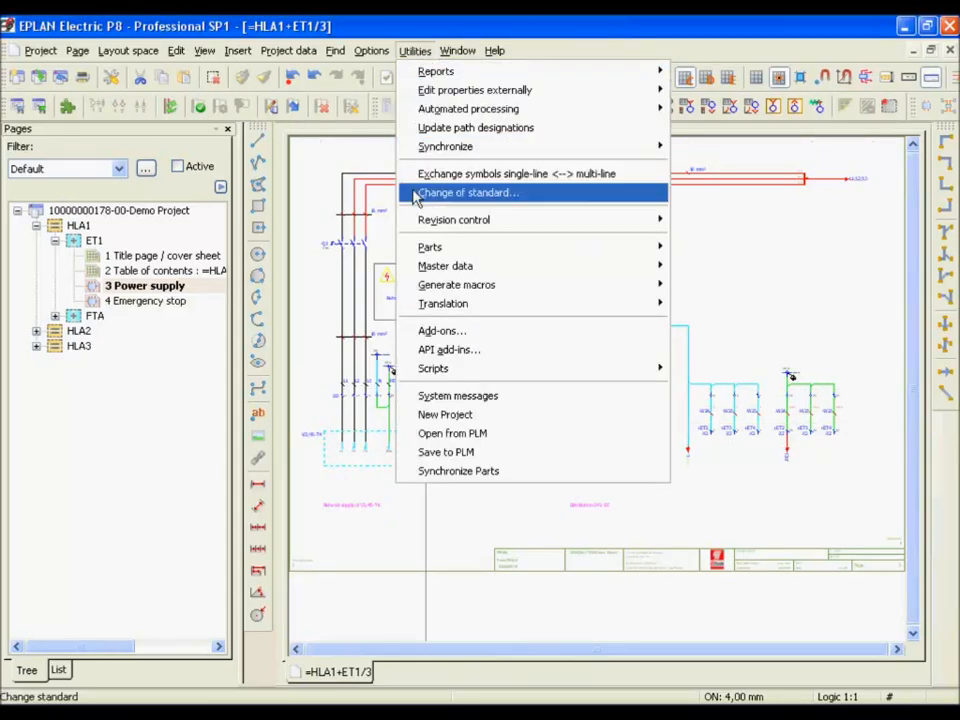
pyautogui.click(491, 456)
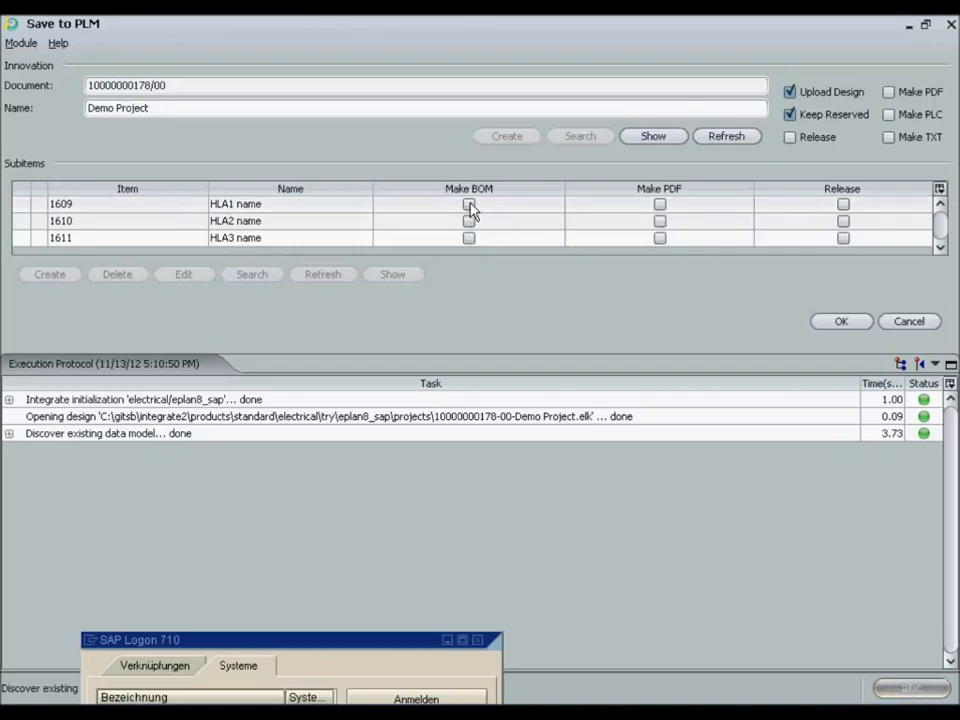
pyautogui.click(469, 204)
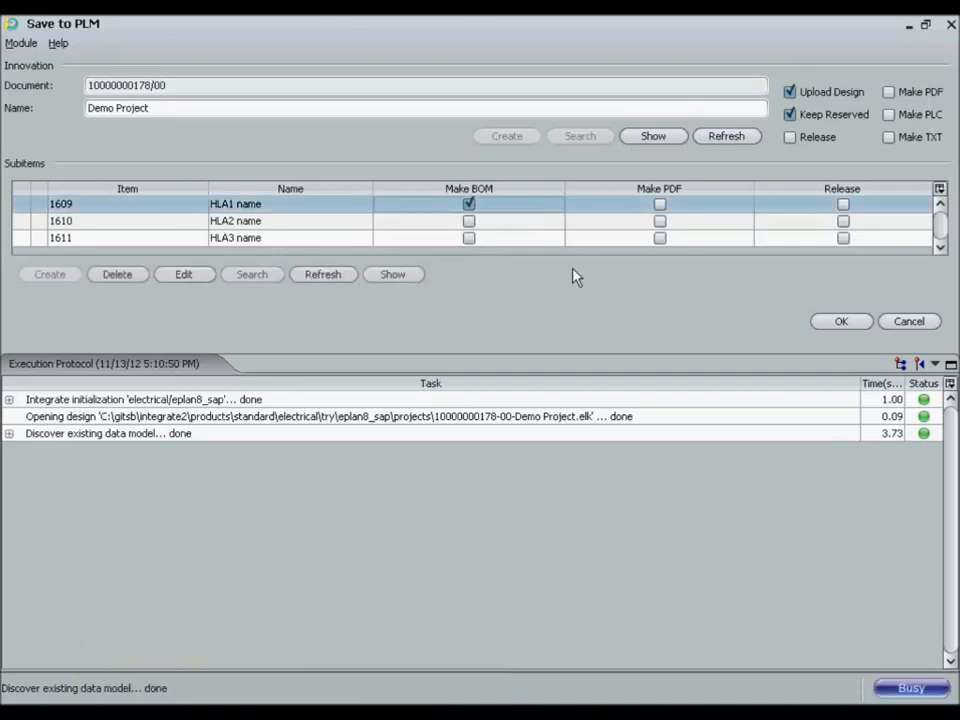
pyautogui.click(838, 322)
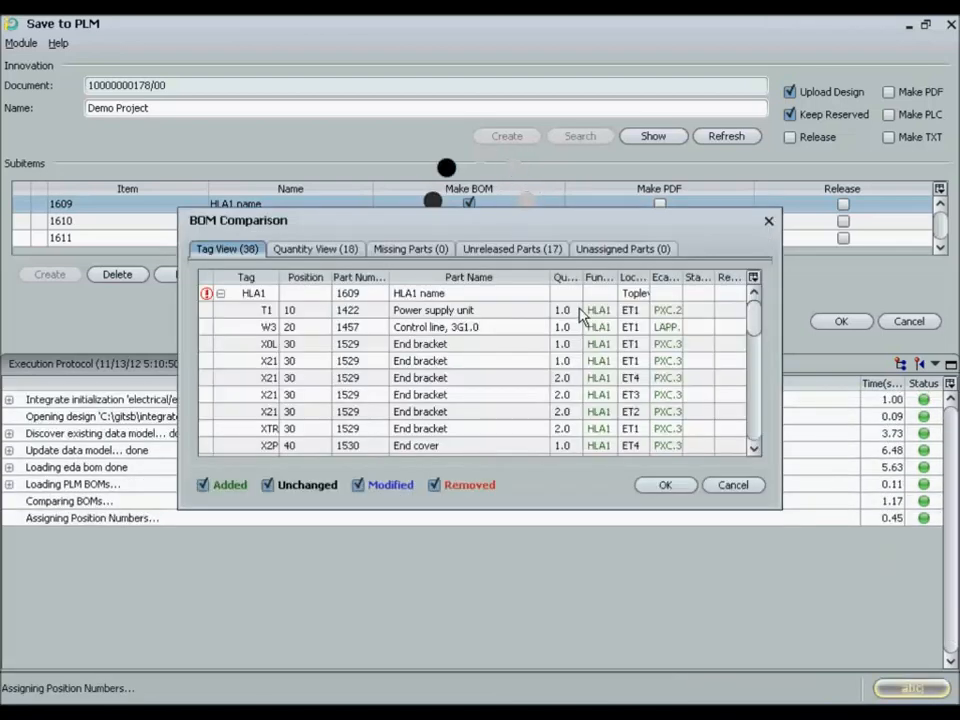
# Check motor M1's entry in the tag view, hide and show unchanged entries again, and accept the BOM Comparison
pyautogui.scroll(-1, 440, 342)
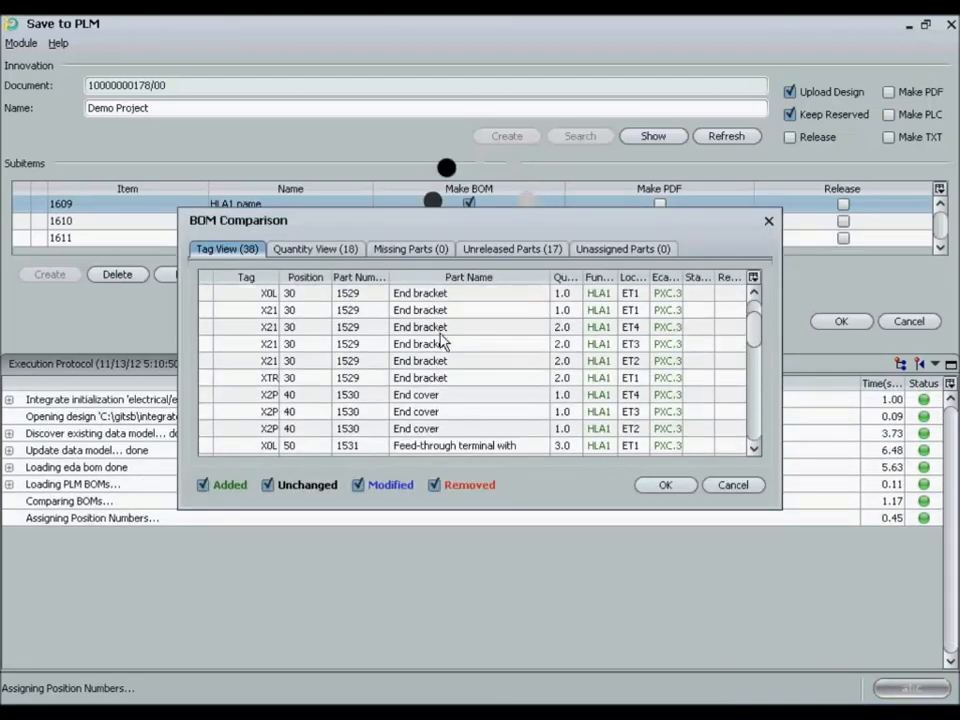
pyautogui.scroll(-8, 440, 342)
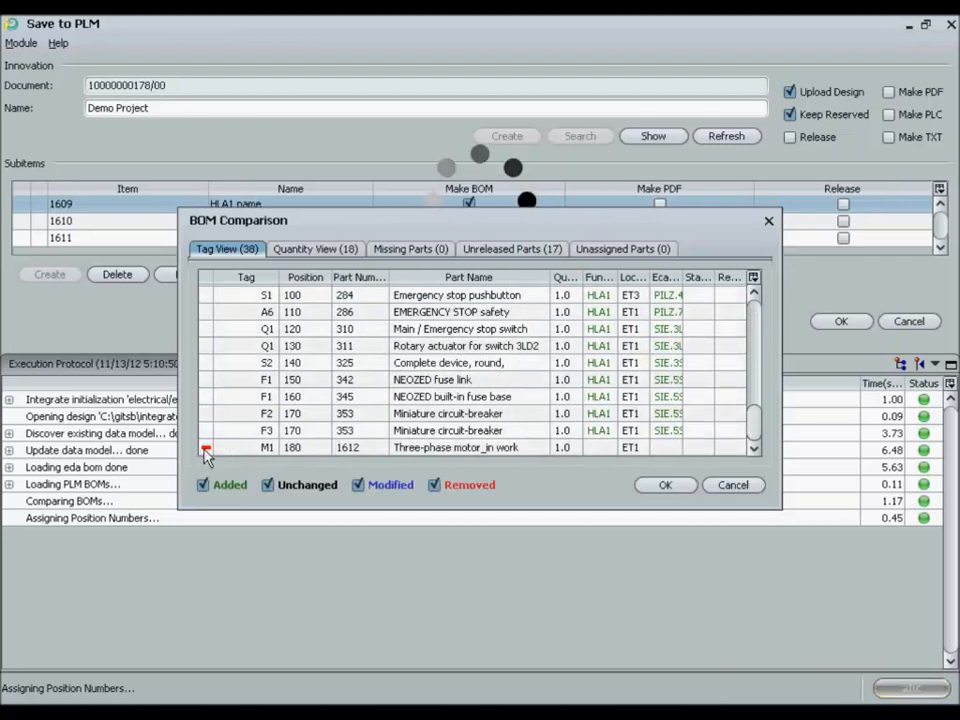
pyautogui.click(205, 448)
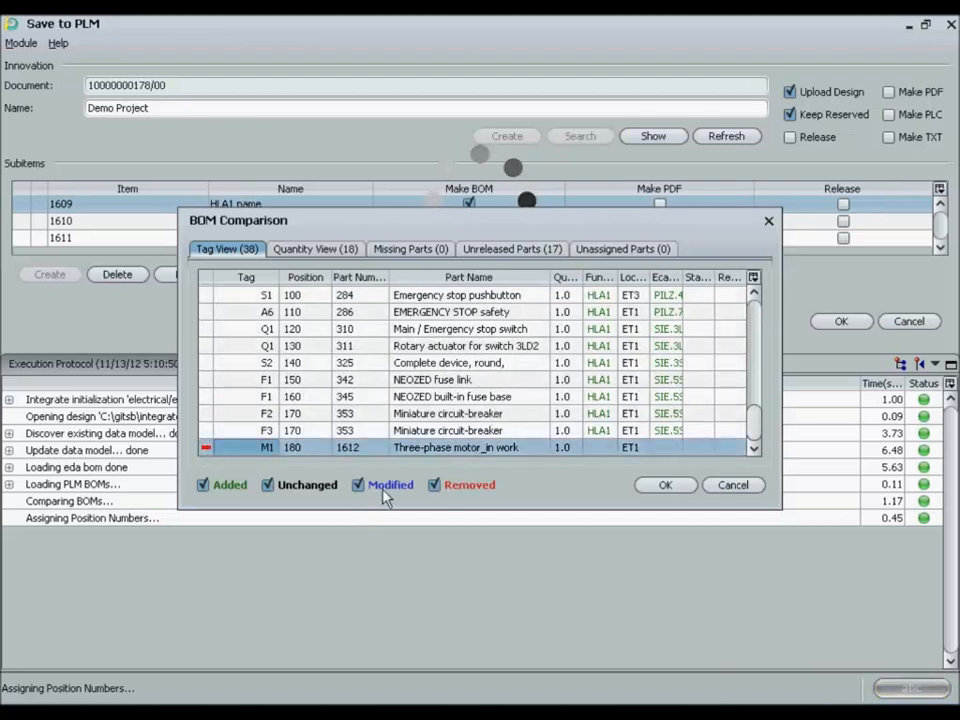
pyautogui.click(268, 485)
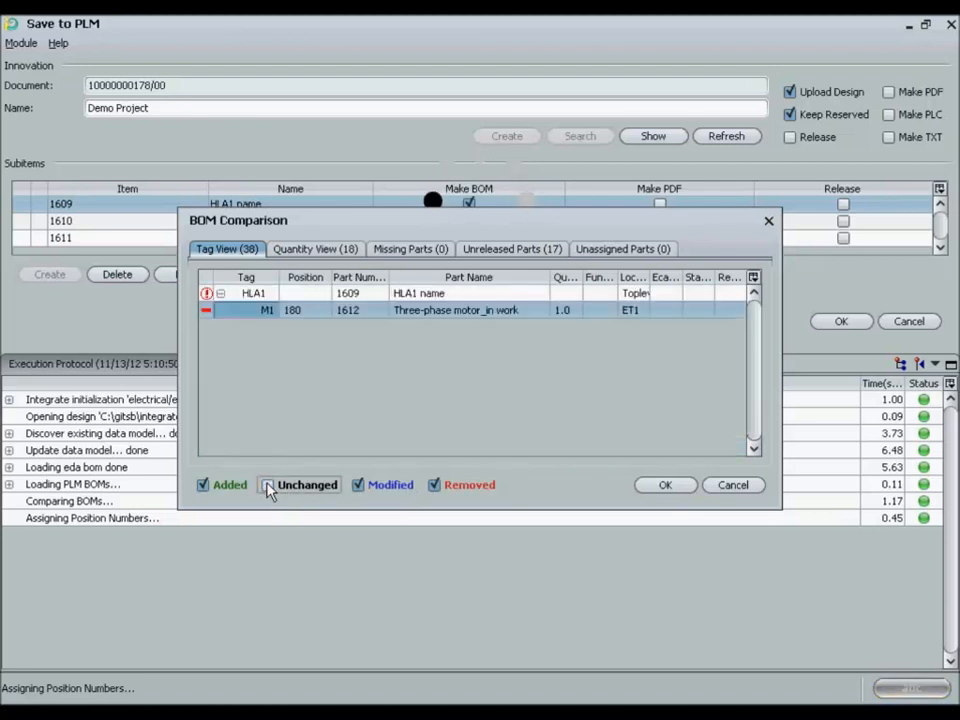
pyautogui.click(268, 485)
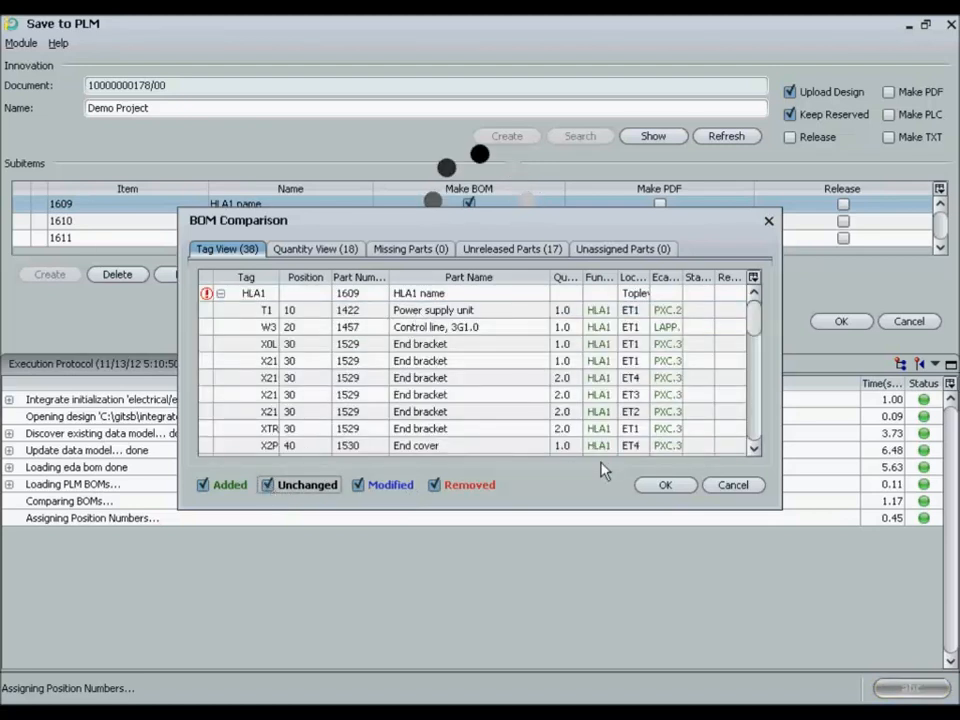
pyautogui.click(665, 485)
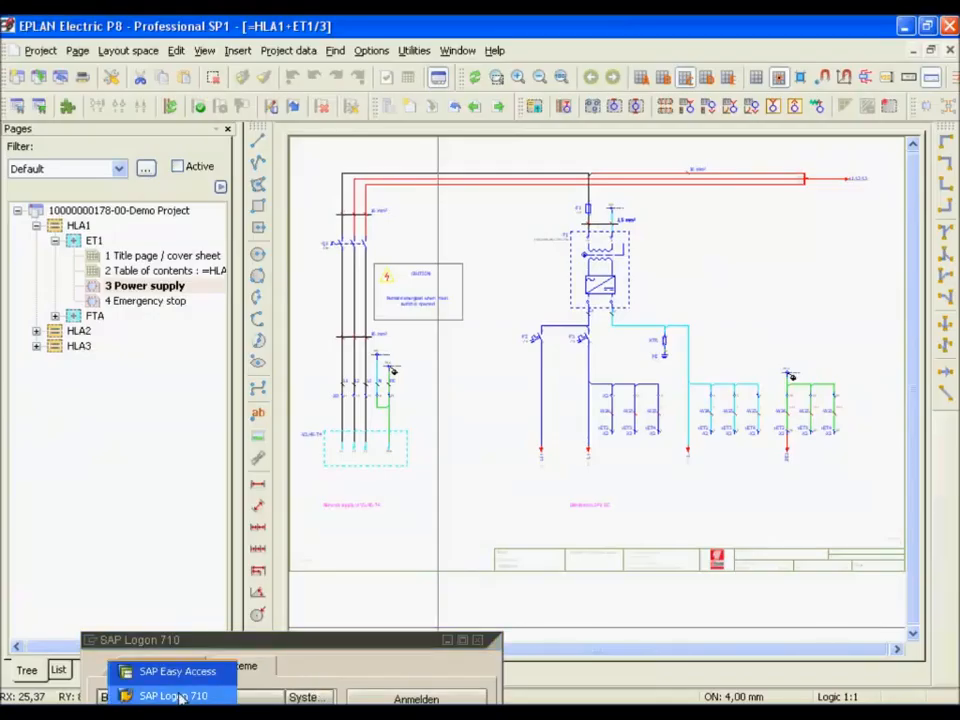
# Switch to SAP Easy Access, display the BOM of material 1609 with cs03 again and check its last items for the motor
pyautogui.click(190, 675)
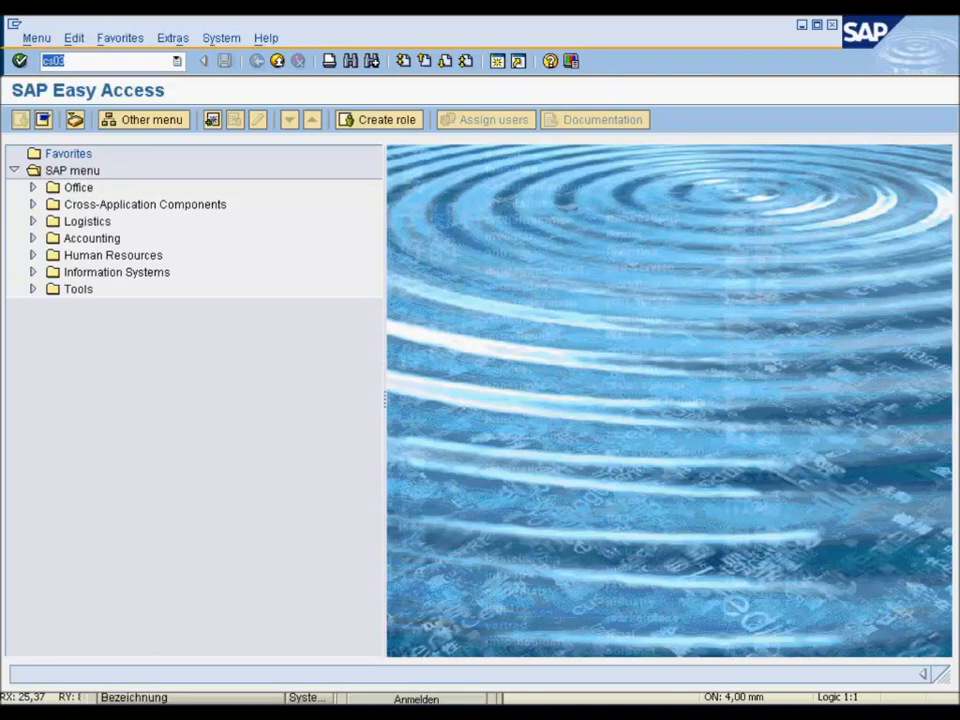
pyautogui.press('Return')
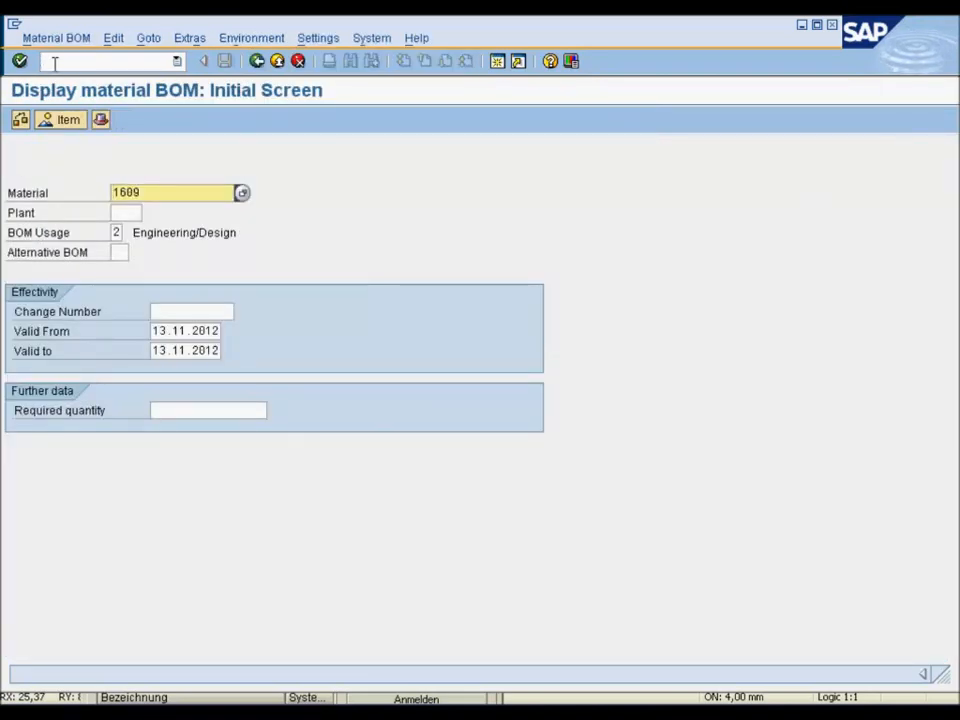
pyautogui.press('Return')
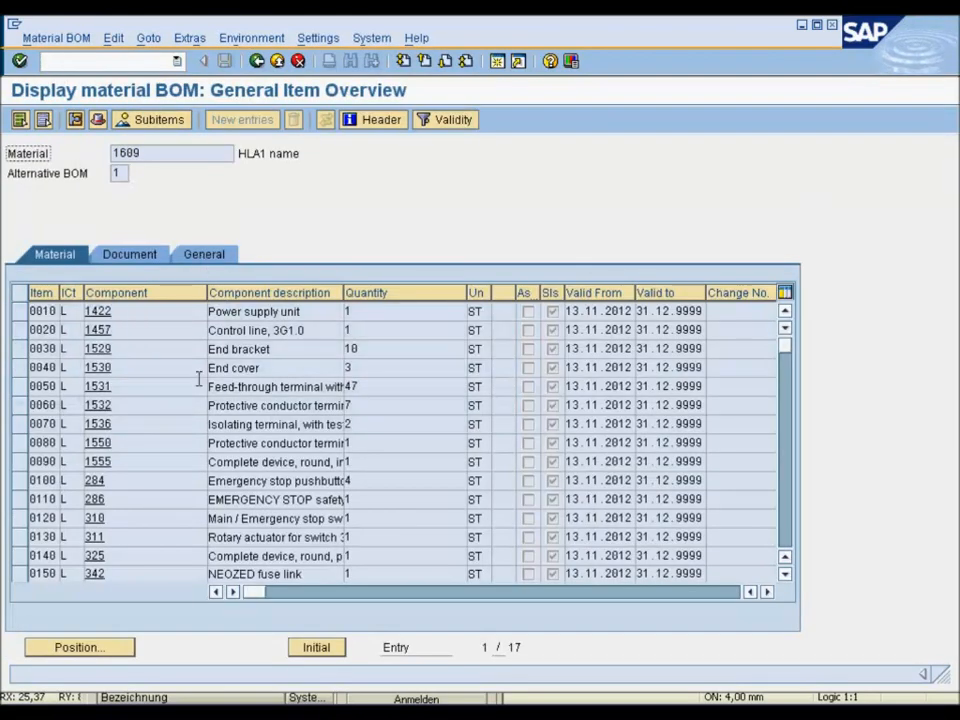
pyautogui.scroll(-2, 195, 415)
pyautogui.scroll(-2, 193, 417)
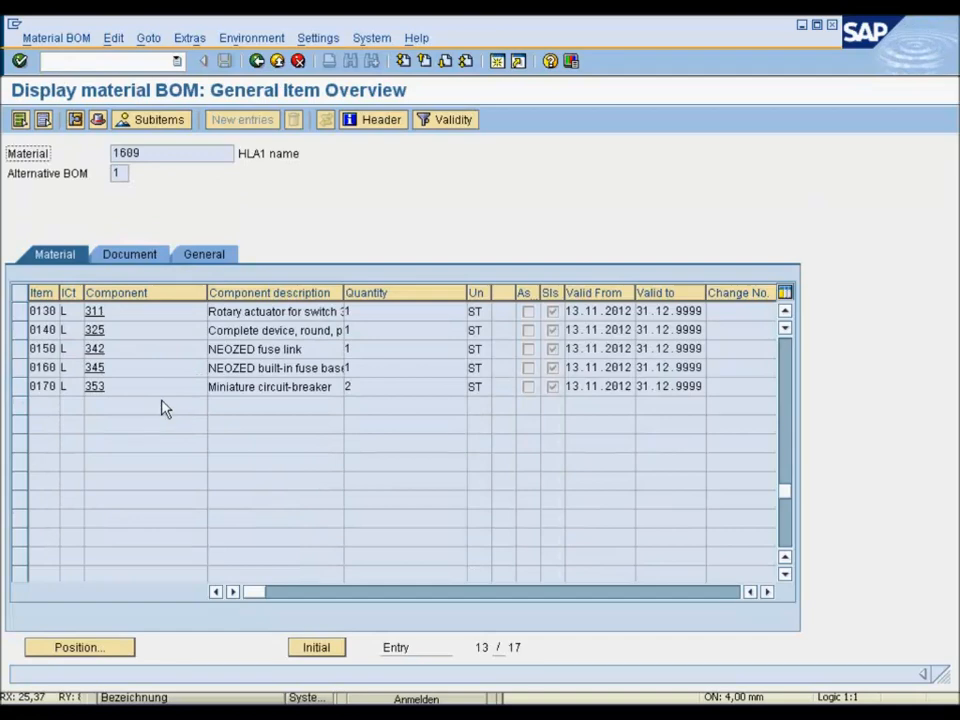
pyautogui.click(20, 390)
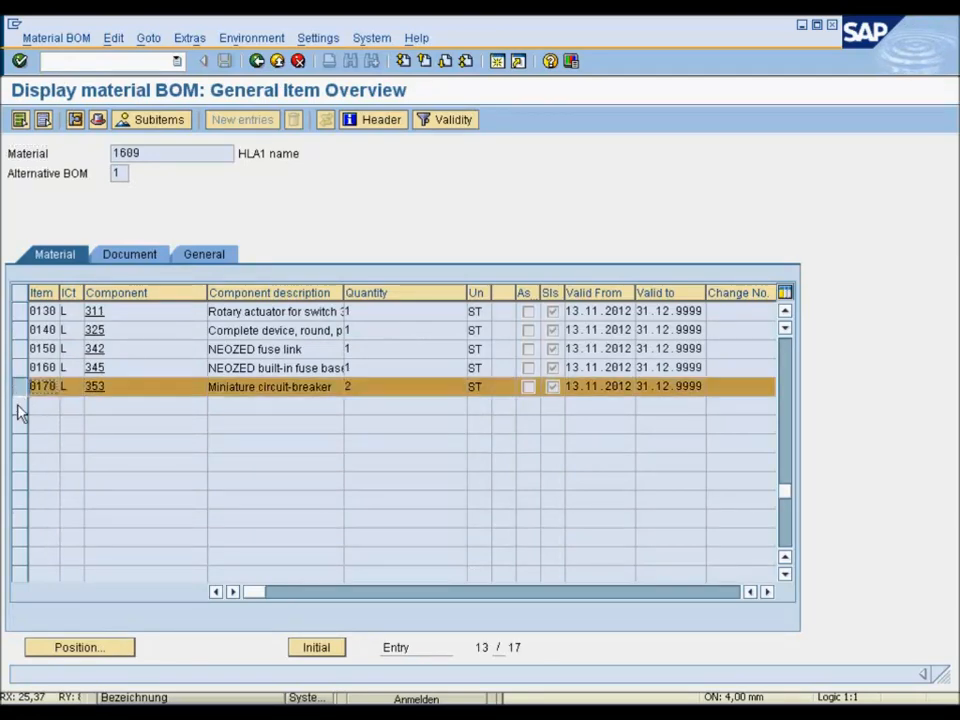
# Leave the SAP BOM display, switch to EPLAN and search PLM by the name "Demo project" using Open from PLM
pyautogui.click(257, 61)
pyautogui.click(257, 61)
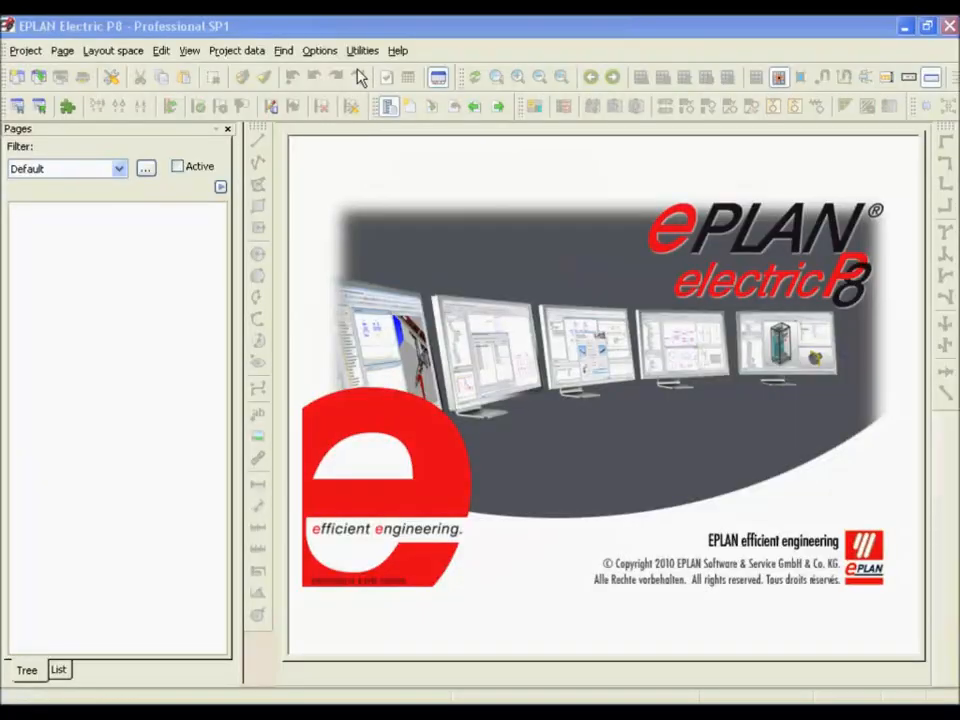
pyautogui.click(362, 50)
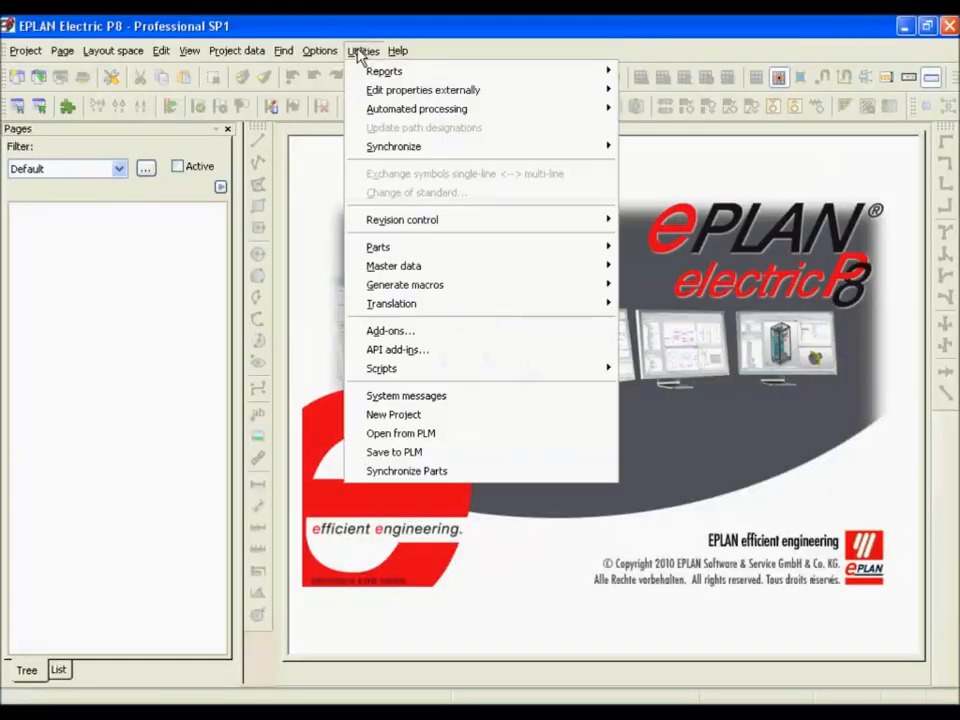
pyautogui.click(519, 440)
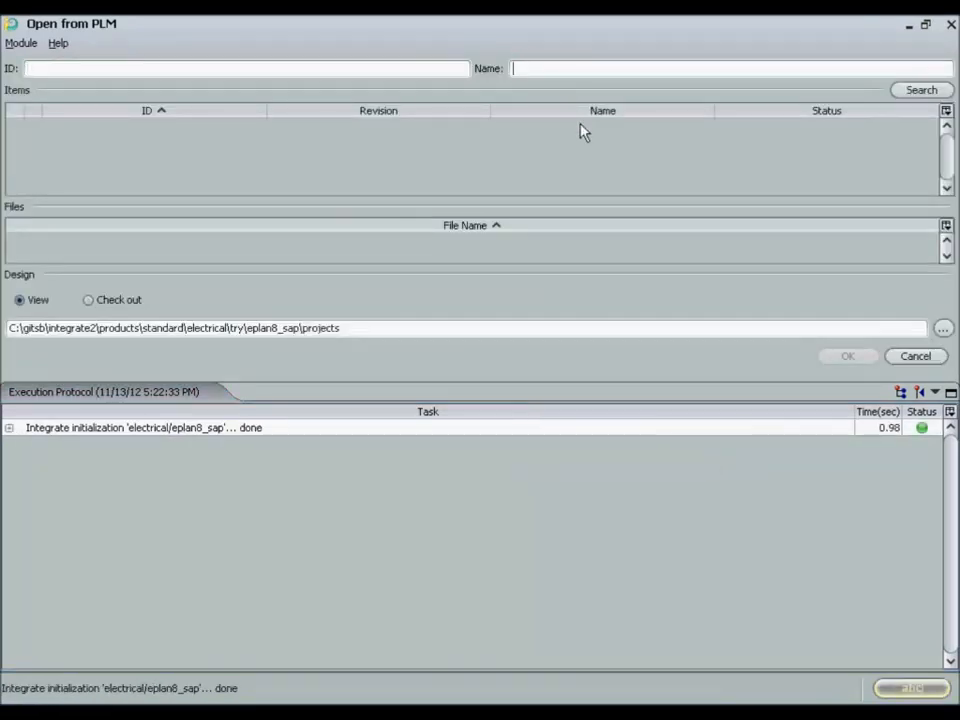
pyautogui.write('Demo project')
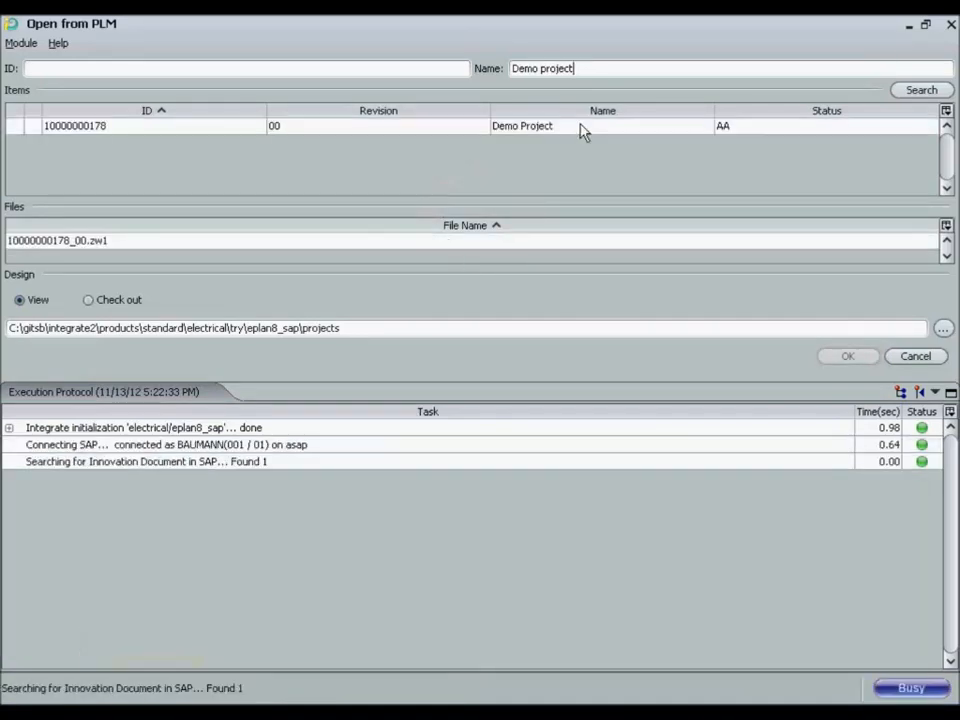
pyautogui.click(92, 134)
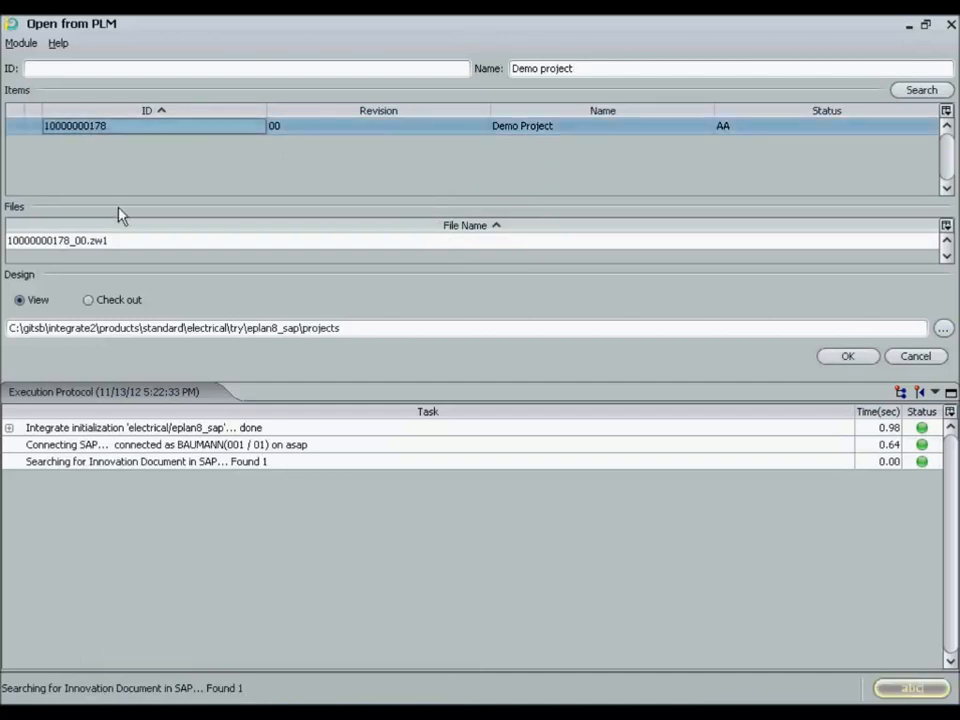
pyautogui.click(104, 242)
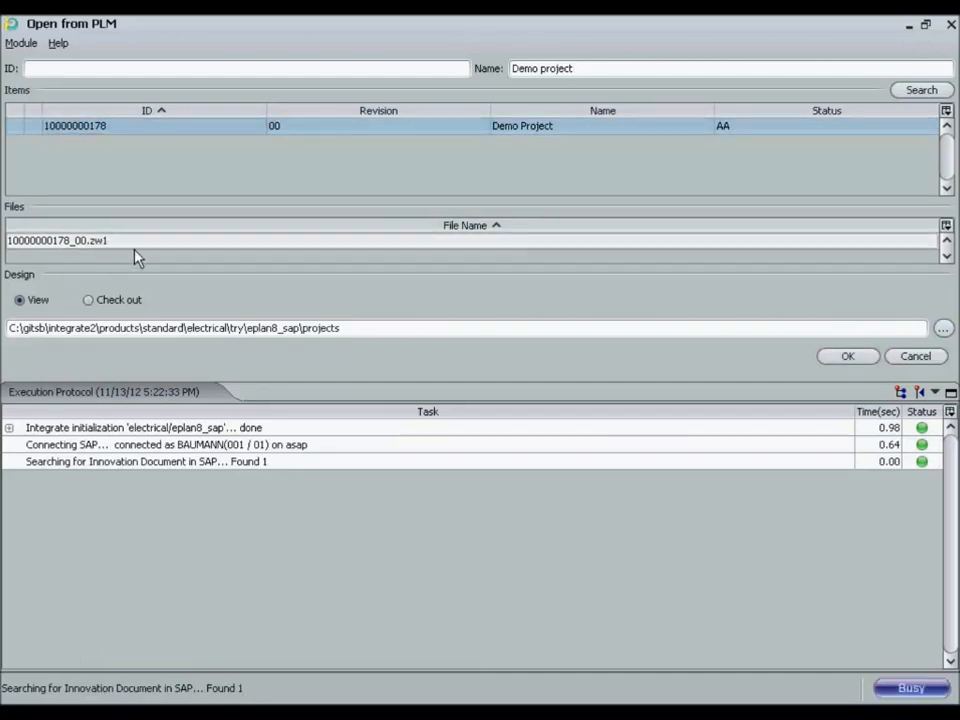
pyautogui.click(28, 301)
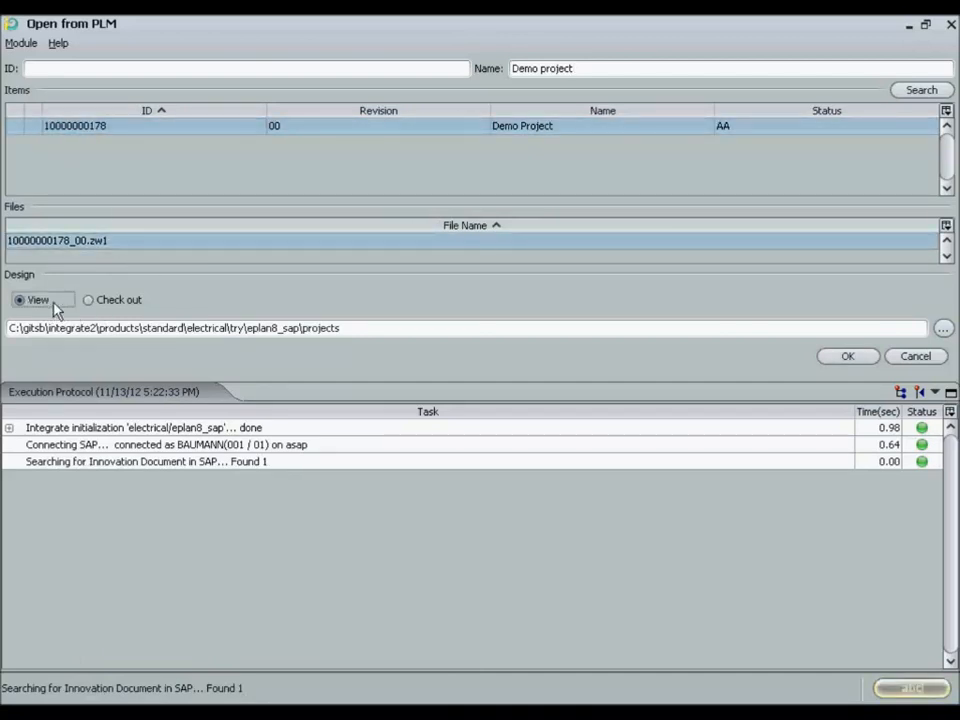
pyautogui.click(121, 303)
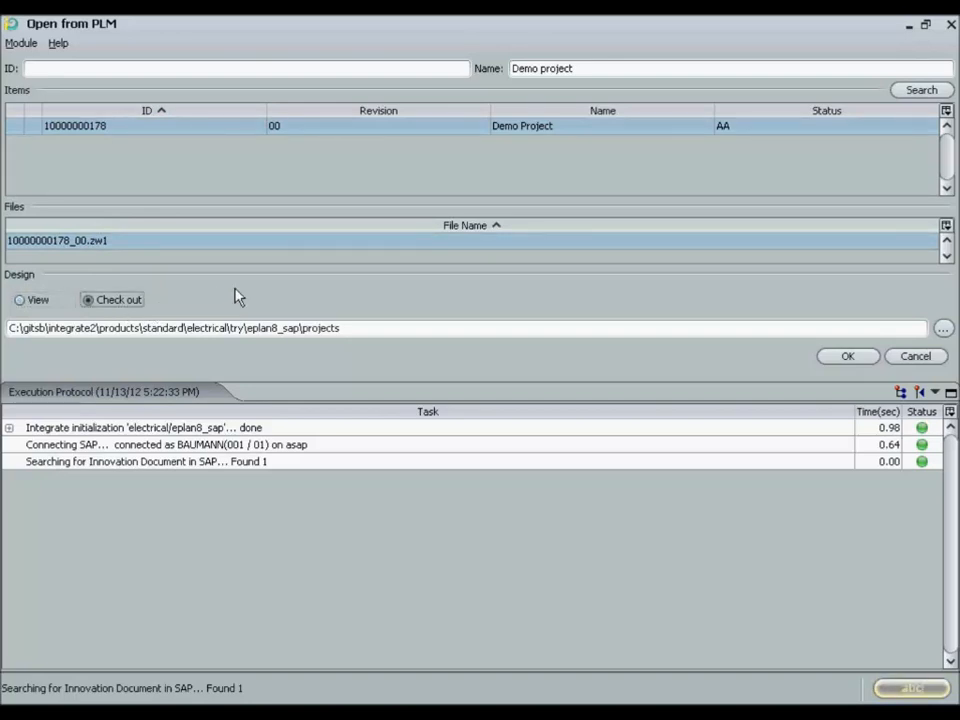
pyautogui.click(848, 358)
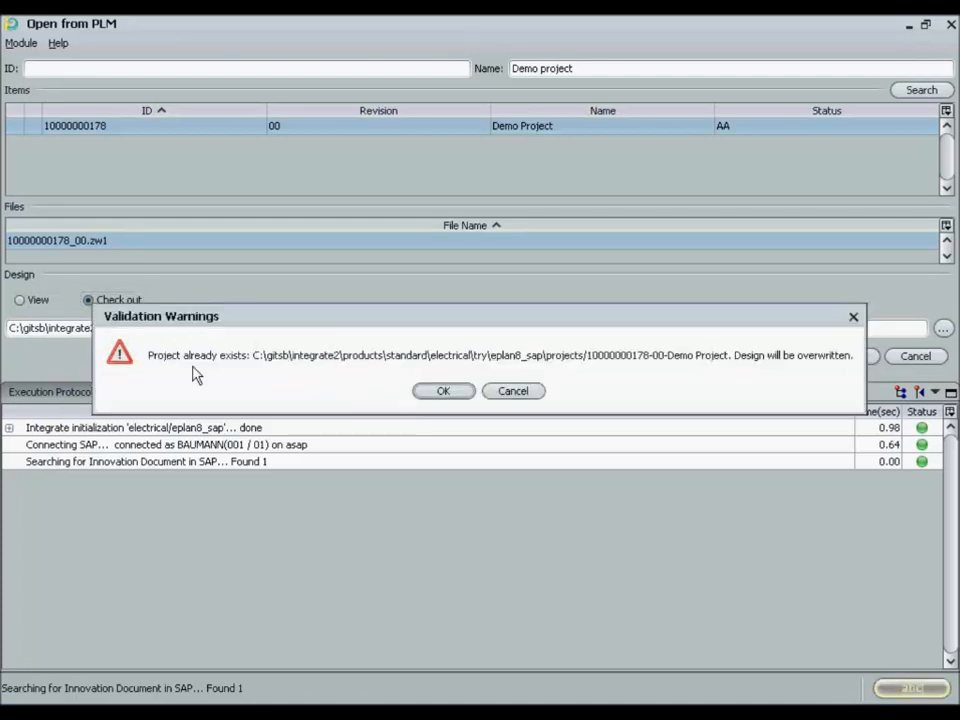
pyautogui.click(446, 390)
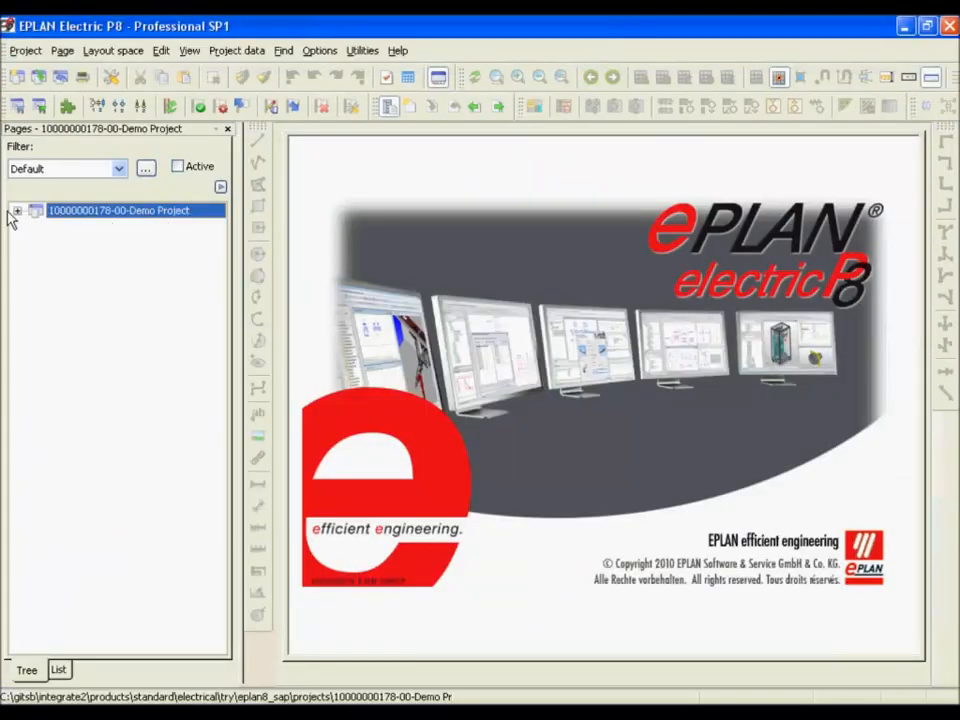
# Expand the checked-out project down to ET1 under HLA1 and open the third page listed there
pyautogui.click(16, 212)
pyautogui.click(36, 226)
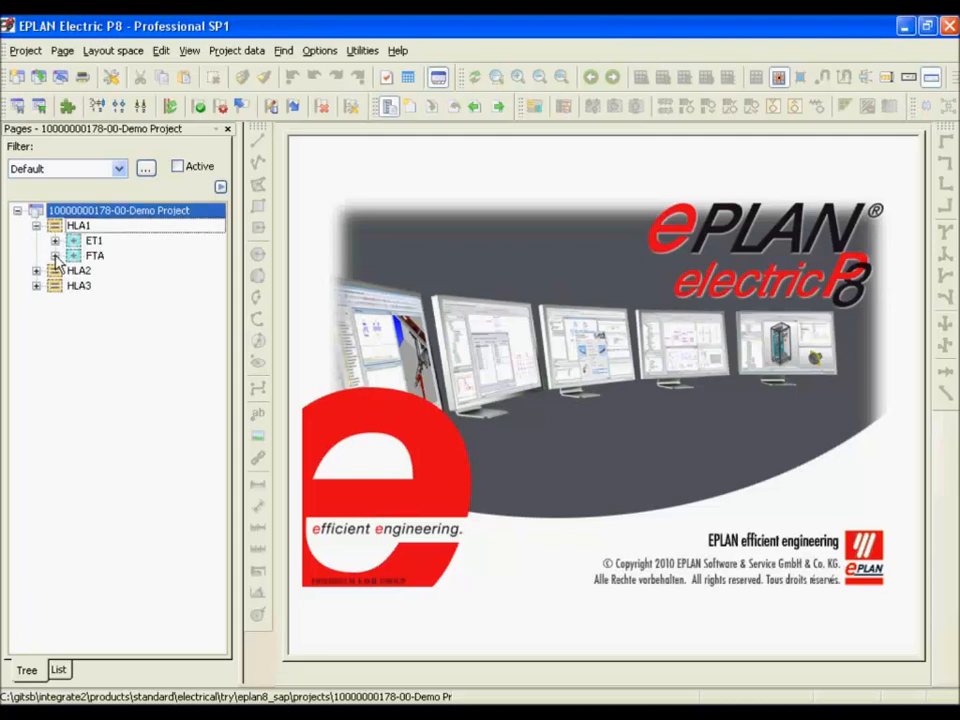
pyautogui.click(55, 241)
pyautogui.doubleClick(118, 287)
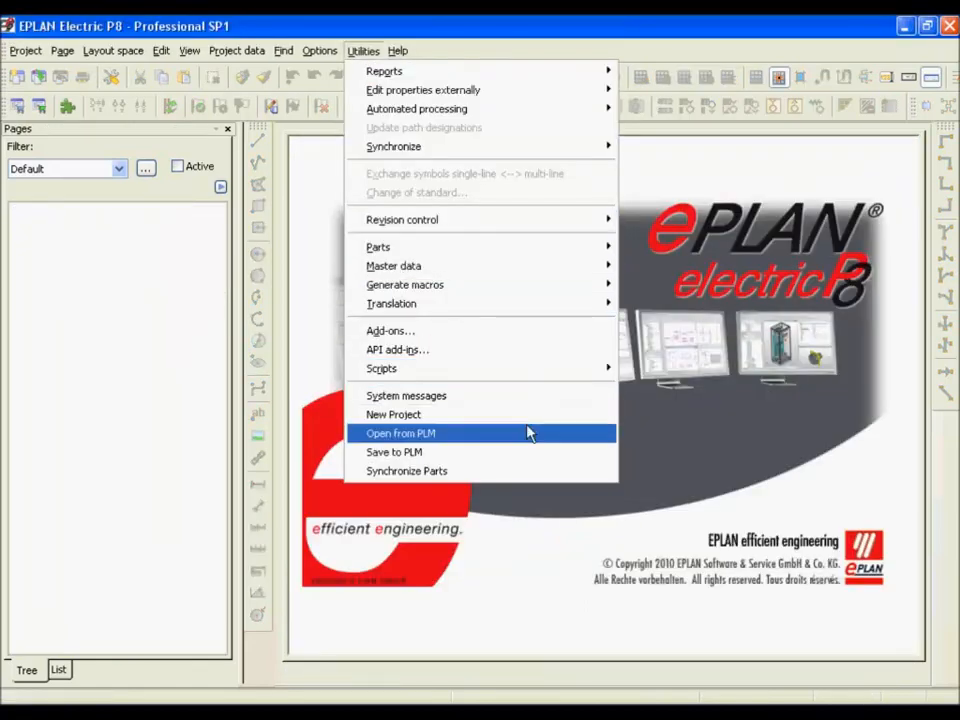
# Start Open from PLM again and search for the project by the name "Demo project"
pyautogui.click(518, 440)
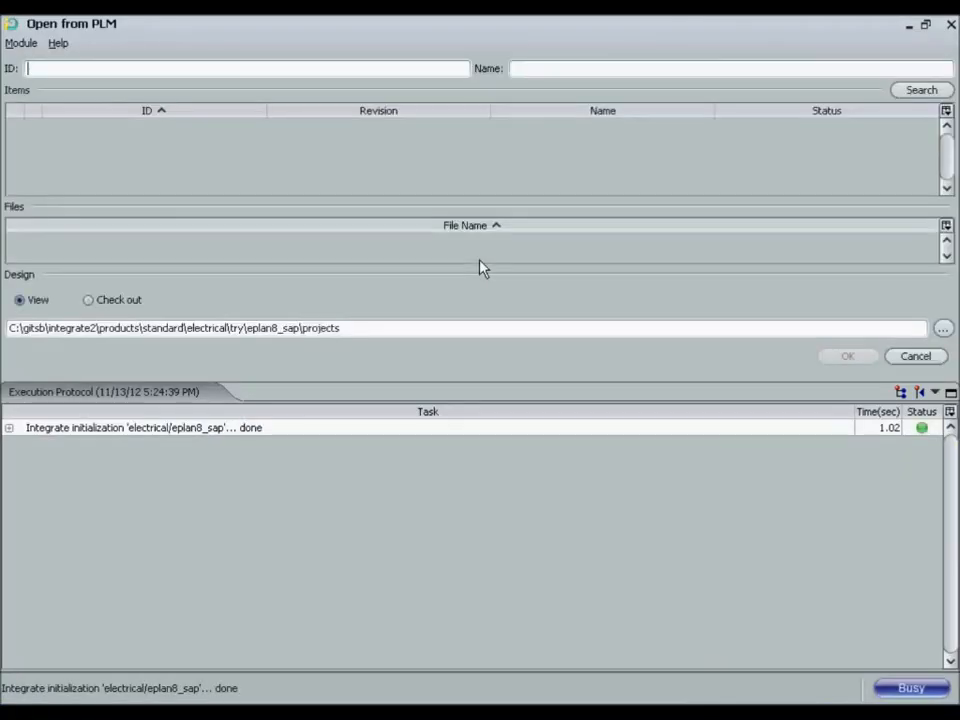
pyautogui.click(530, 67)
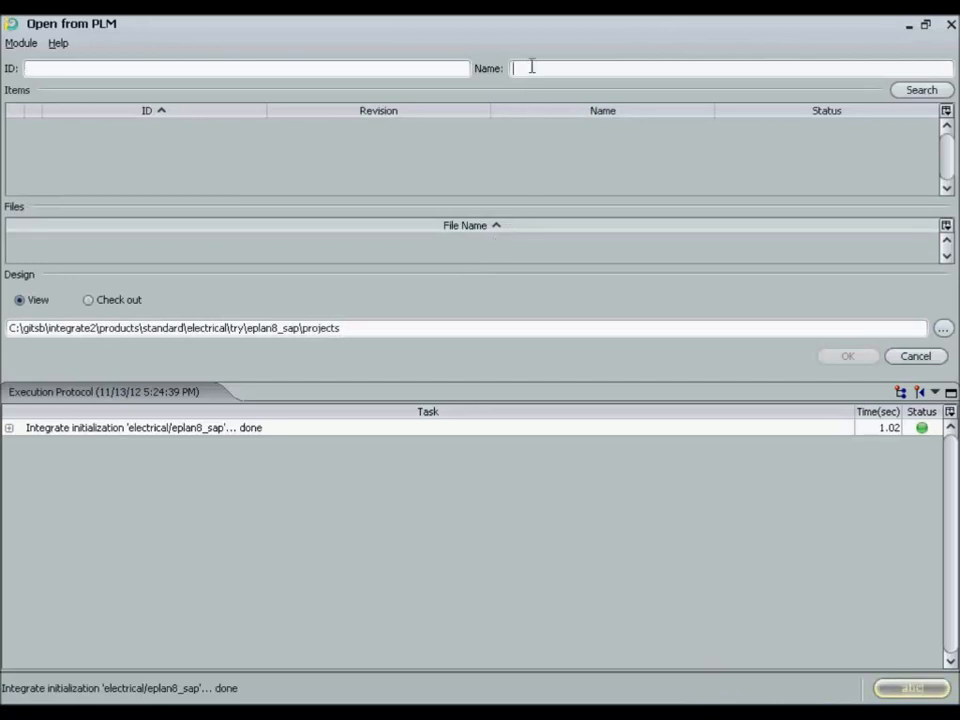
pyautogui.write('Demo project')
pyautogui.press('Return')
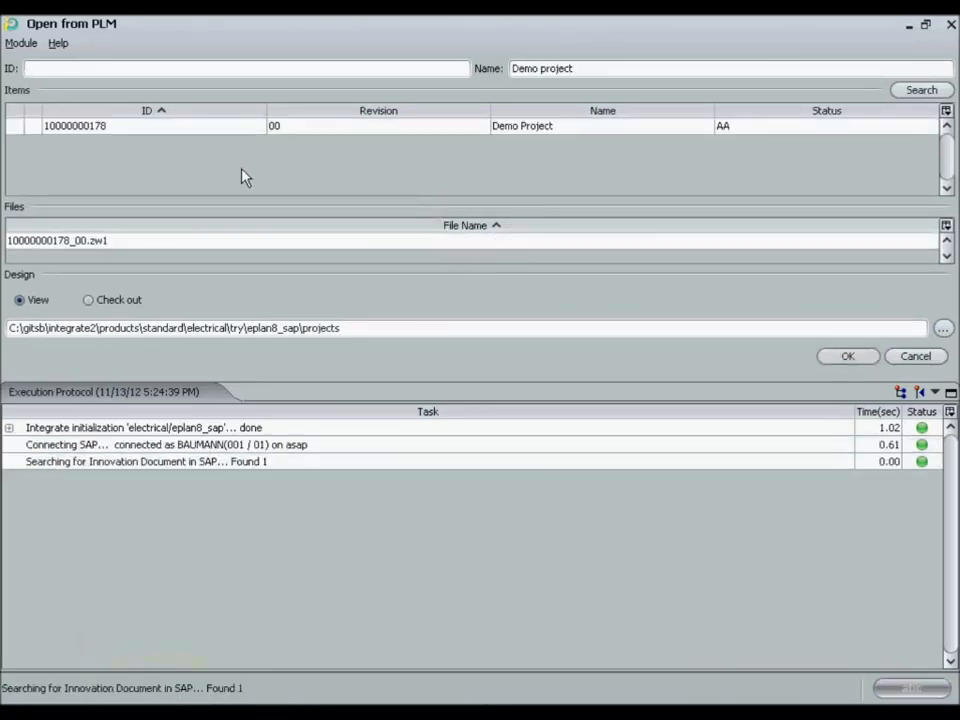
pyautogui.click(147, 128)
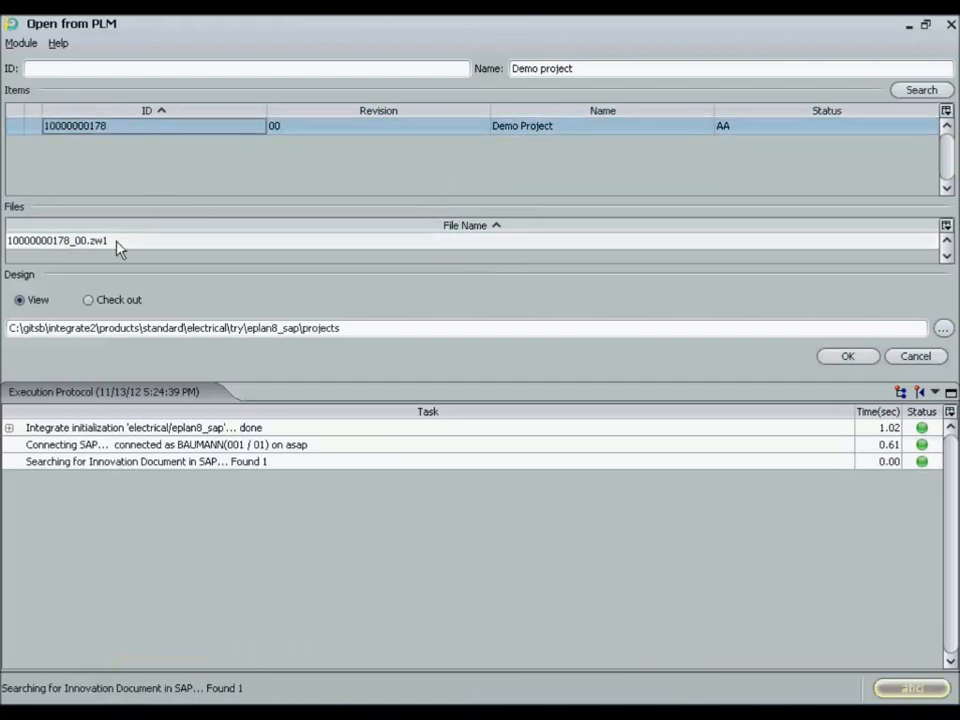
pyautogui.click(118, 242)
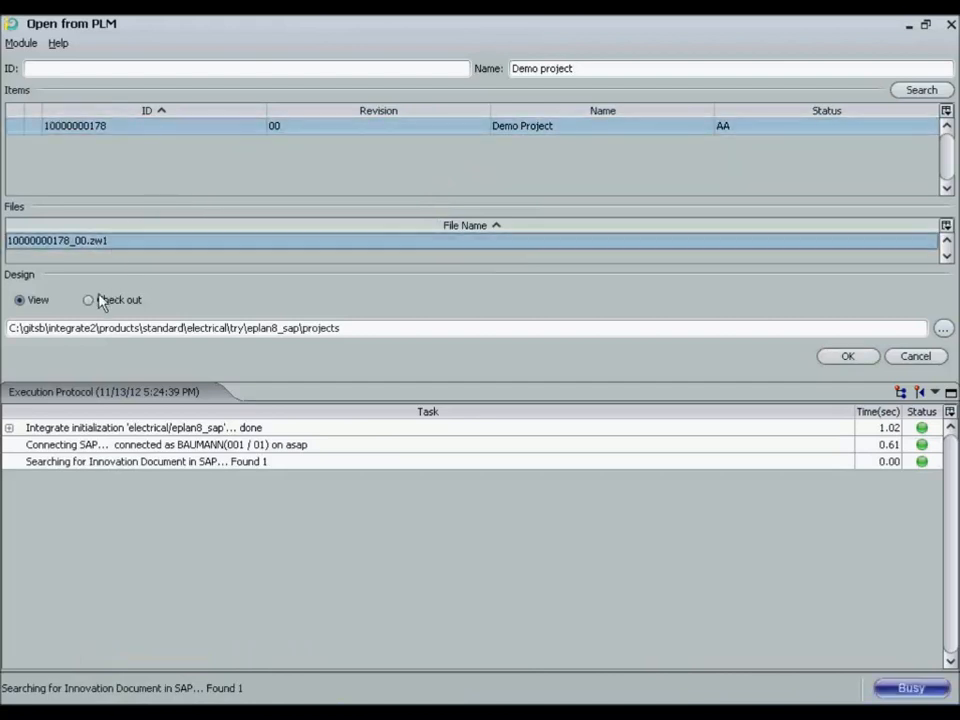
pyautogui.click(847, 360)
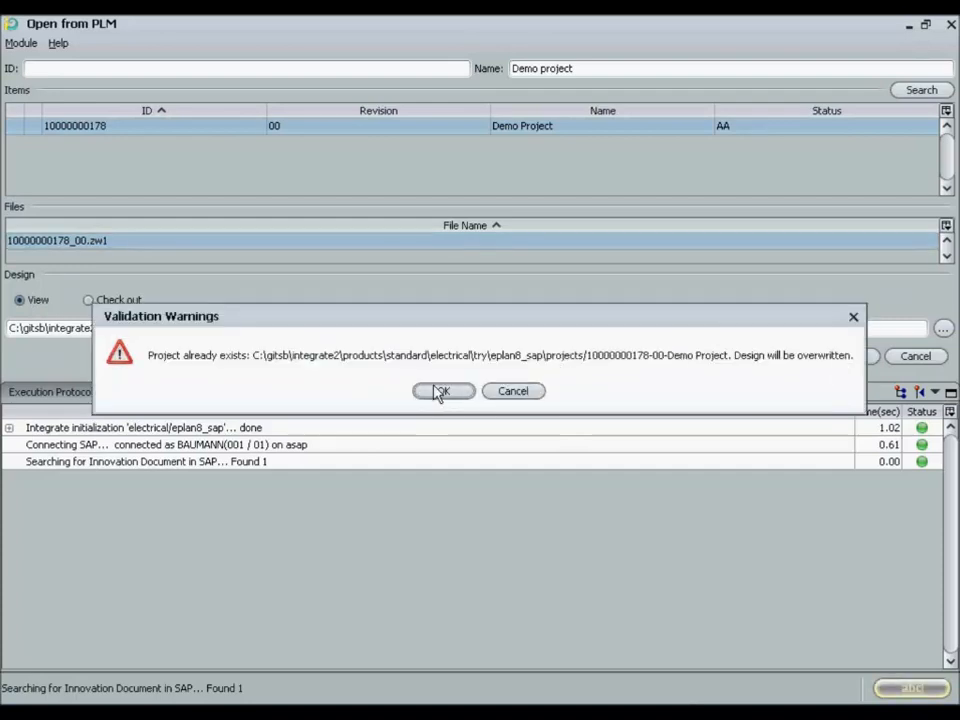
pyautogui.click(438, 391)
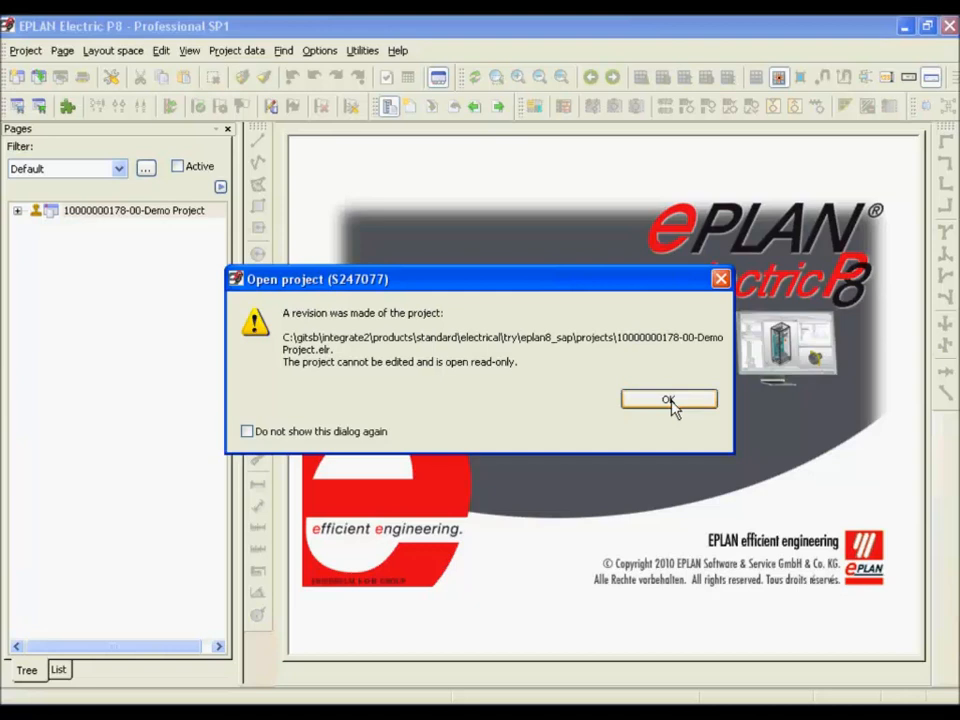
pyautogui.click(668, 400)
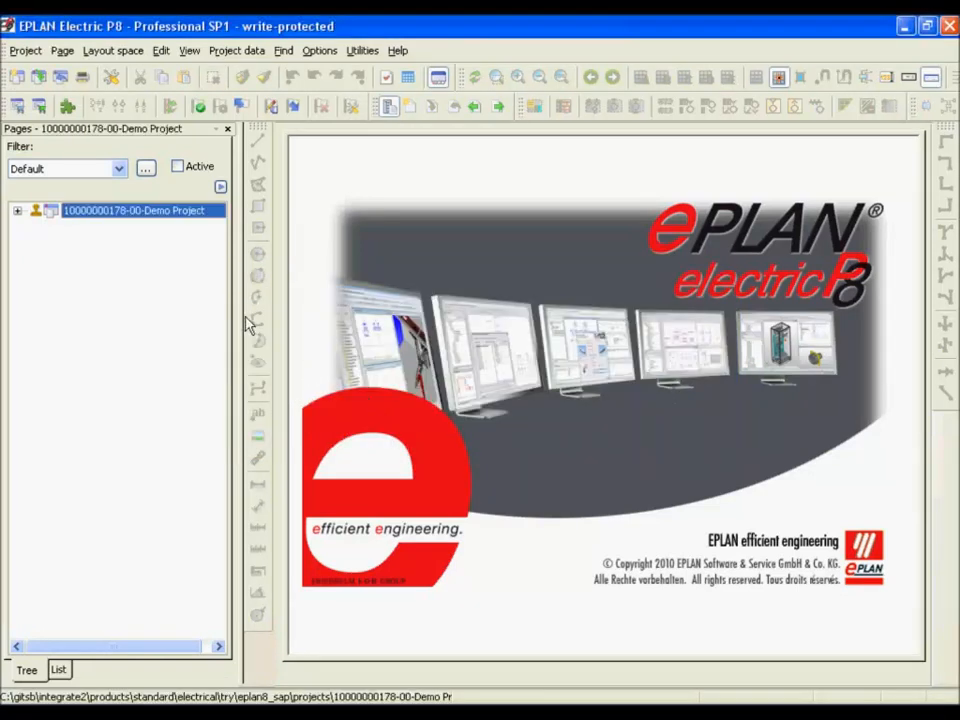
pyautogui.click(17, 212)
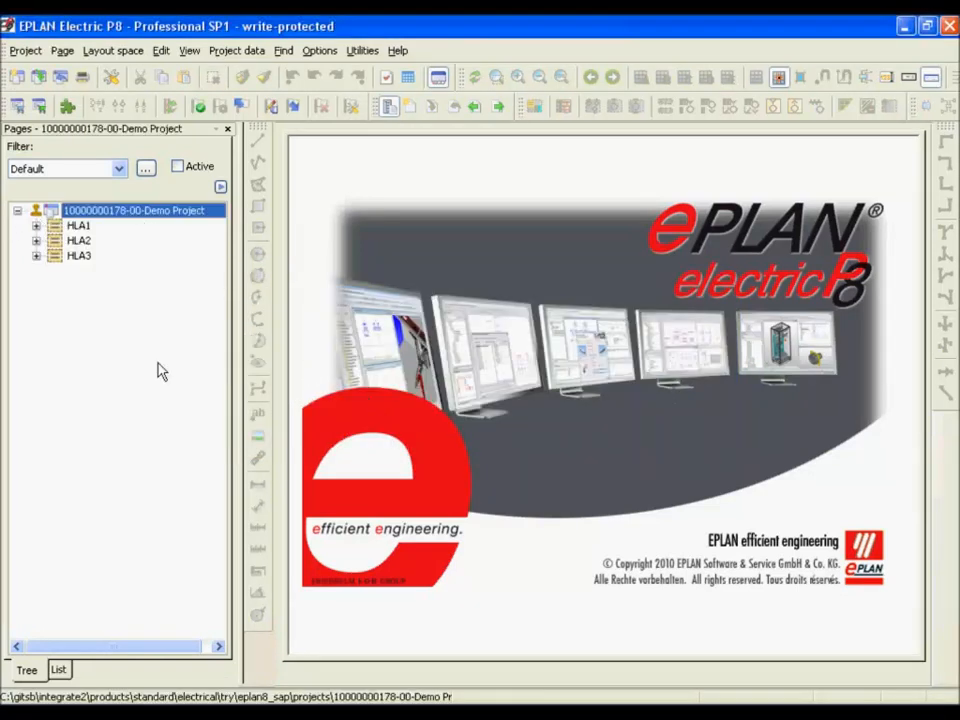